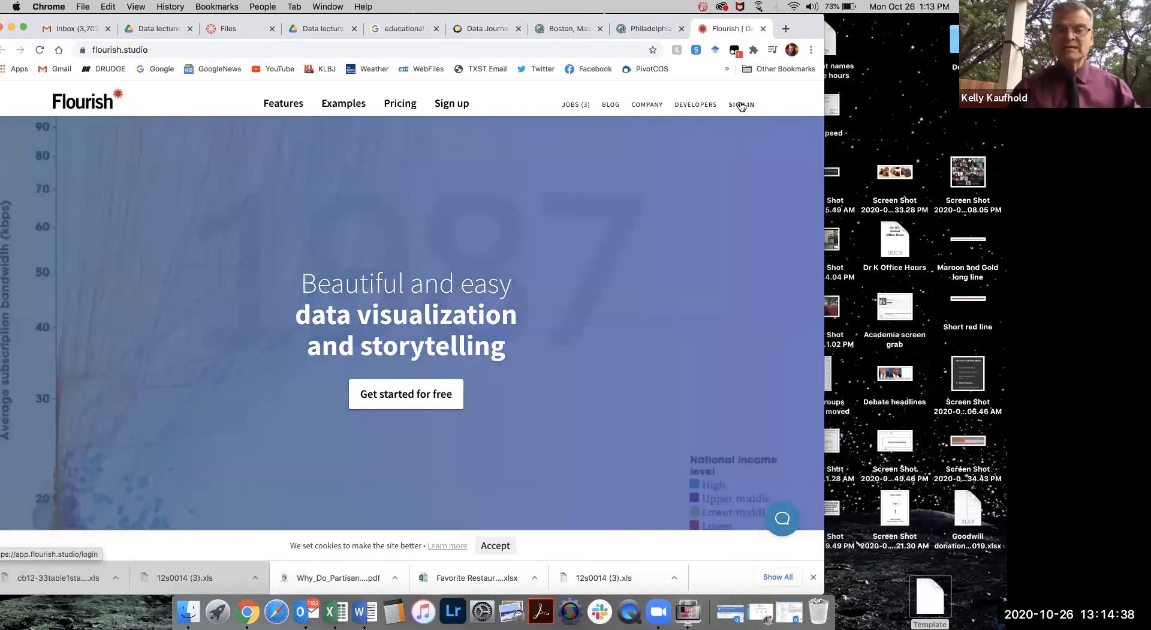
- Log in to Flourish with the Google account
{"action": "left_click", "coordinate": [742, 105]}
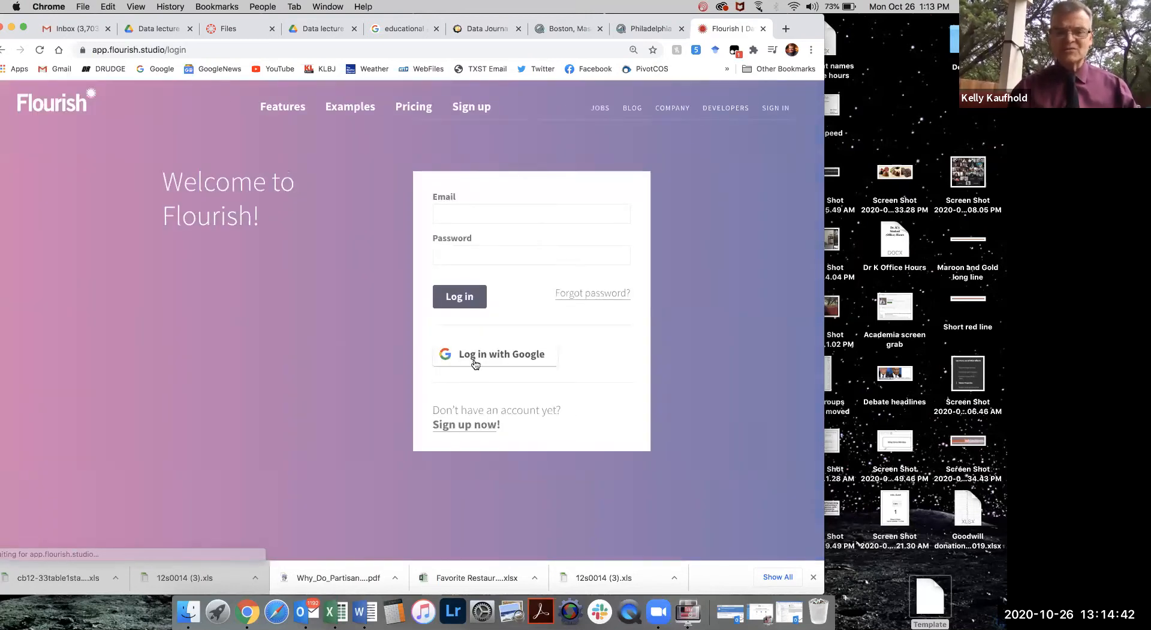
{"action": "left_click", "coordinate": [482, 354]}
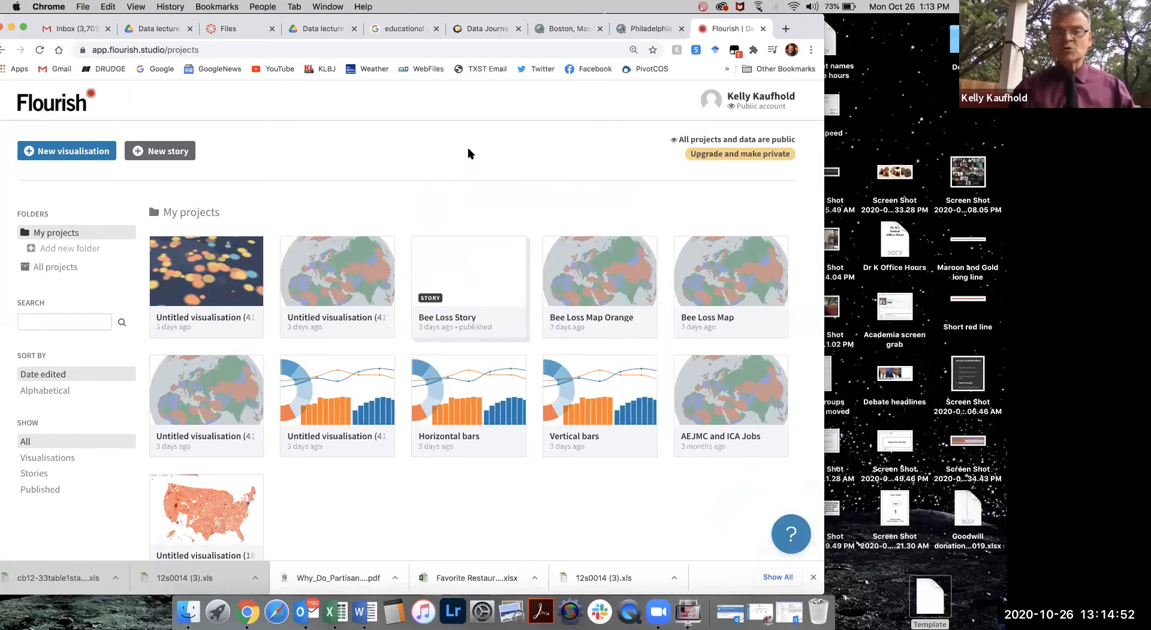
- Review the 3 Bee loss Excel.xlsx file in Google Drive, close its preview and return to Flourish
{"action": "left_click", "coordinate": [161, 30]}
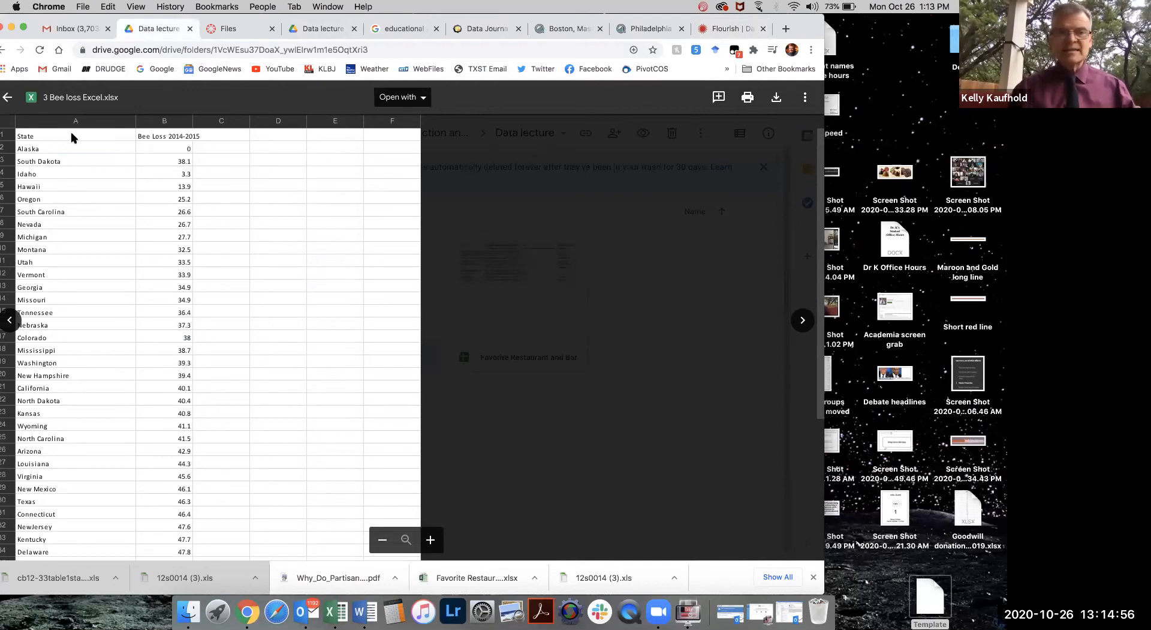
{"action": "left_click", "coordinate": [8, 97]}
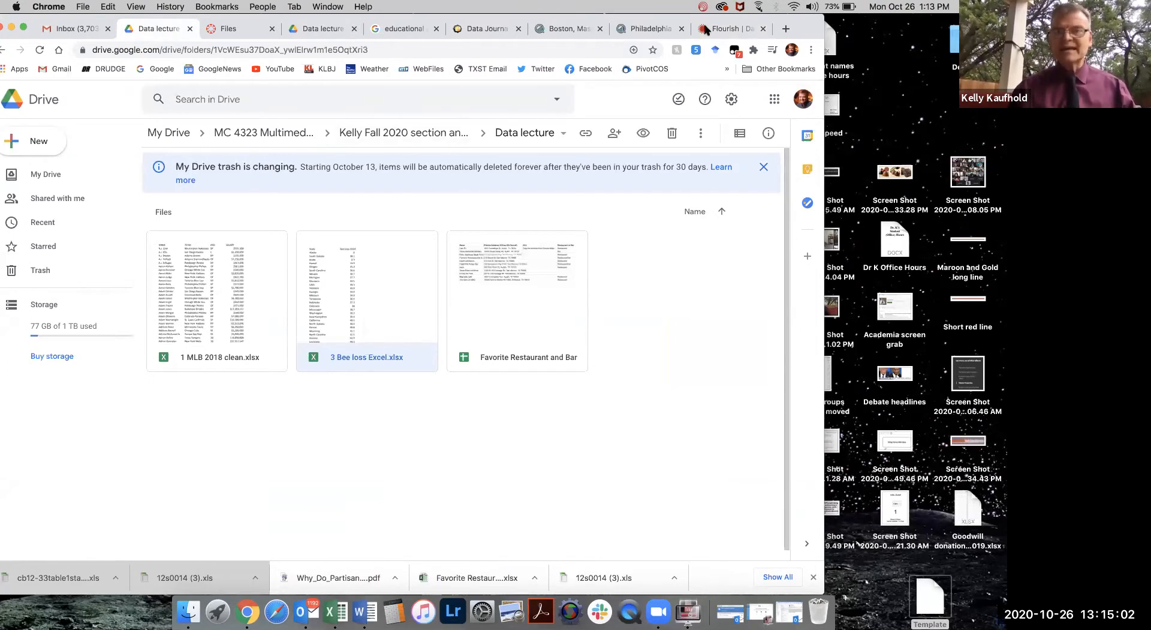
{"action": "left_click", "coordinate": [724, 24]}
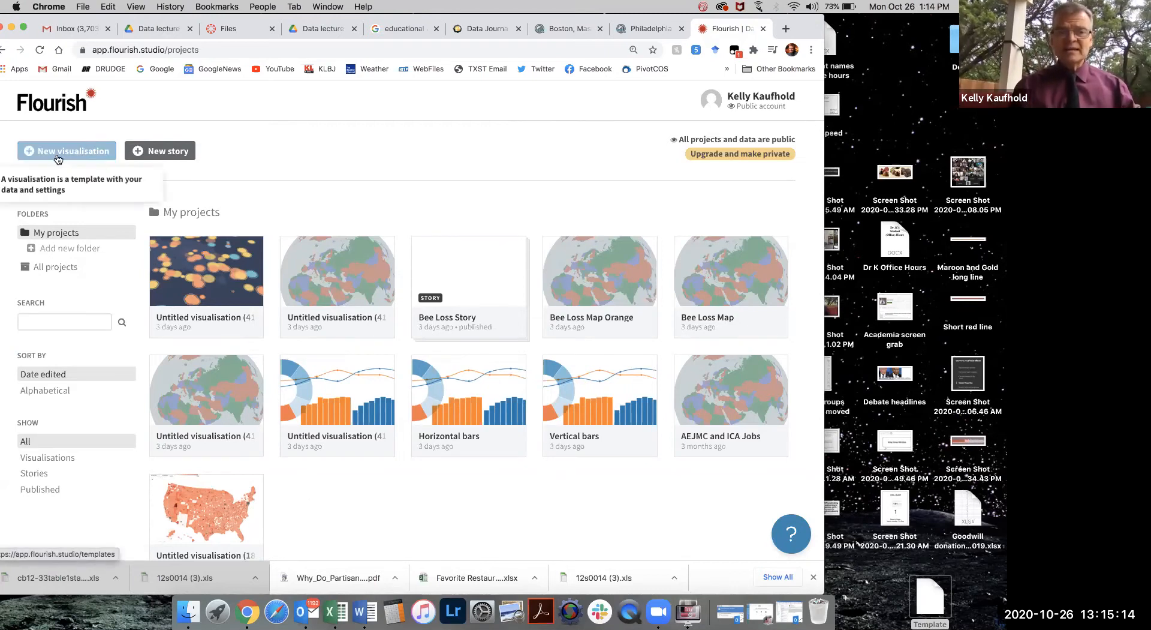
- Start a new visualisation from the Column chart template under Line, bar and pie charts
{"action": "left_click", "coordinate": [82, 154]}
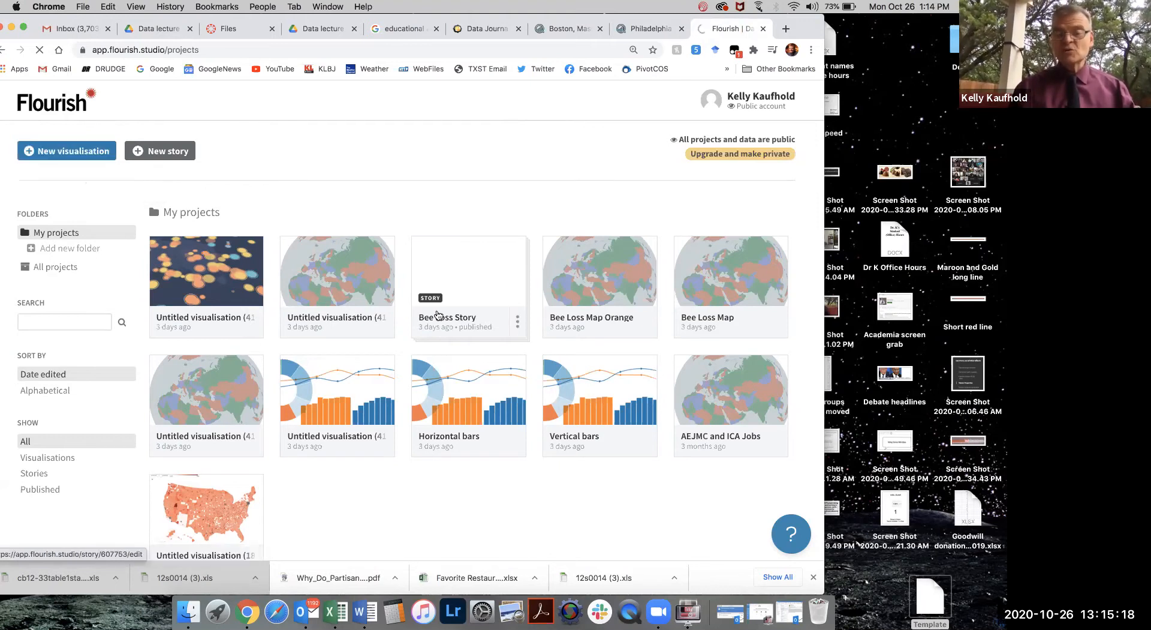
{"action": "scroll", "coordinate": [540, 420], "scroll_direction": "down", "scroll_amount": 3}
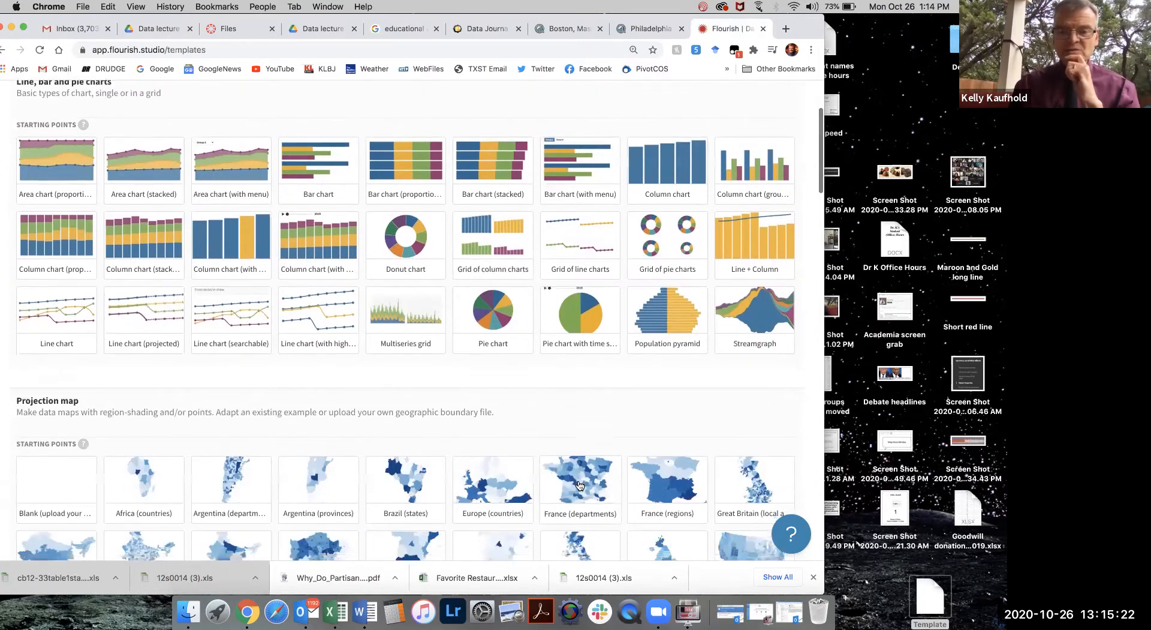
{"action": "scroll", "coordinate": [579, 486], "scroll_direction": "down", "scroll_amount": 5}
{"action": "scroll", "coordinate": [577, 484], "scroll_direction": "up", "scroll_amount": 5}
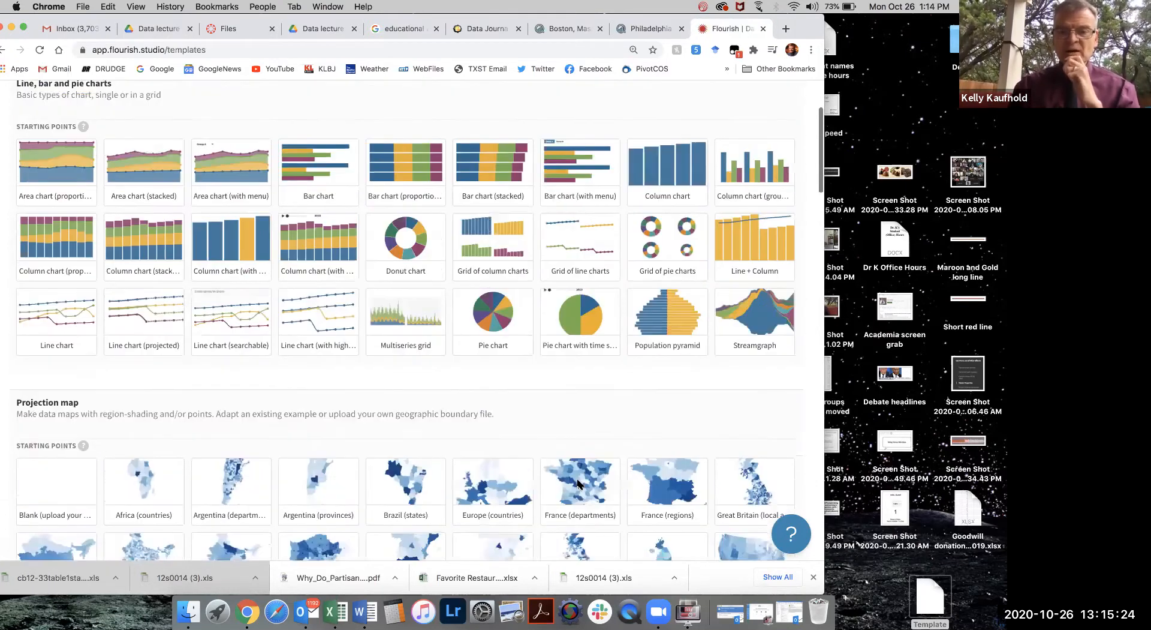
{"action": "scroll", "coordinate": [577, 484], "scroll_direction": "down", "scroll_amount": 10}
{"action": "scroll", "coordinate": [577, 484], "scroll_direction": "down", "scroll_amount": 8}
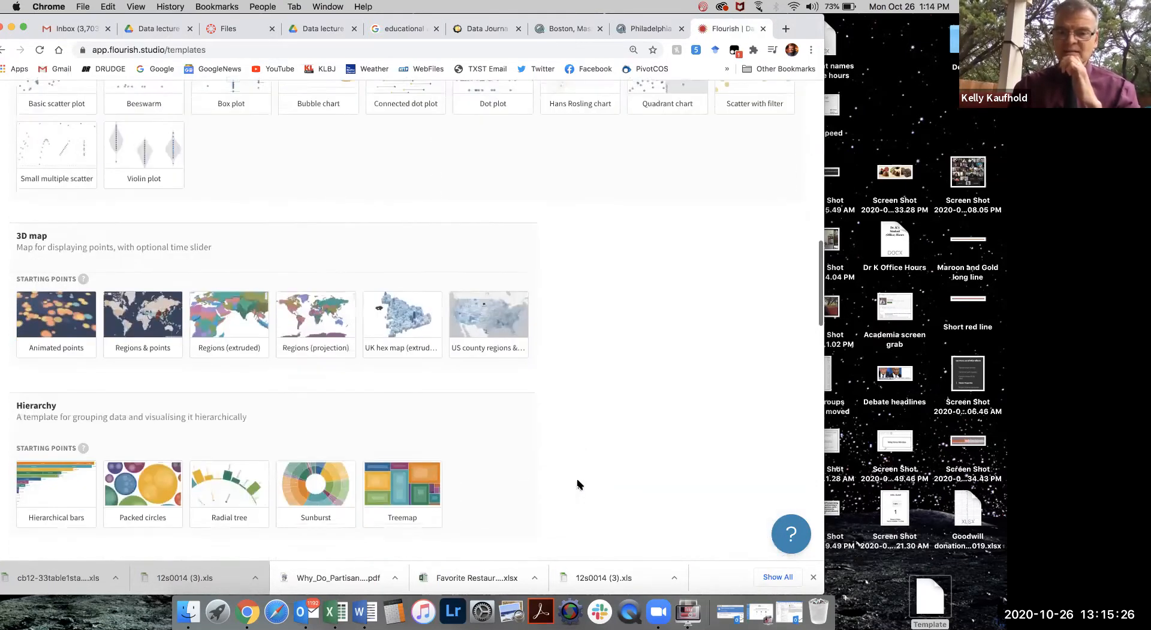
{"action": "scroll", "coordinate": [578, 484], "scroll_direction": "up", "scroll_amount": 4}
{"action": "scroll", "coordinate": [578, 483], "scroll_direction": "up", "scroll_amount": 8}
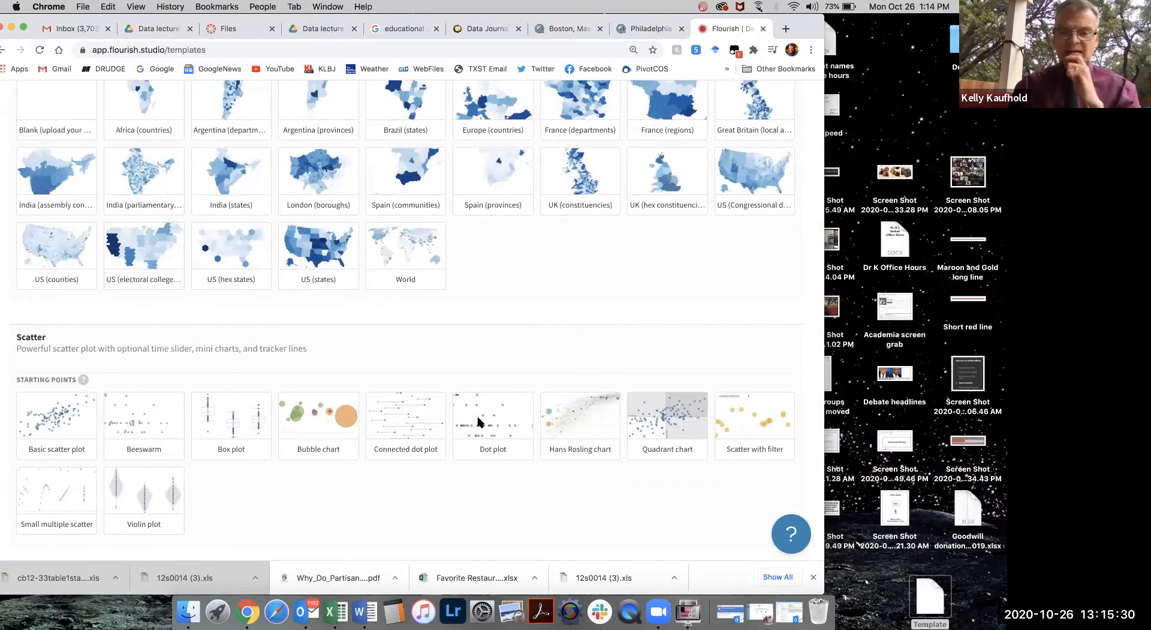
{"action": "scroll", "coordinate": [480, 422], "scroll_direction": "up", "scroll_amount": 10}
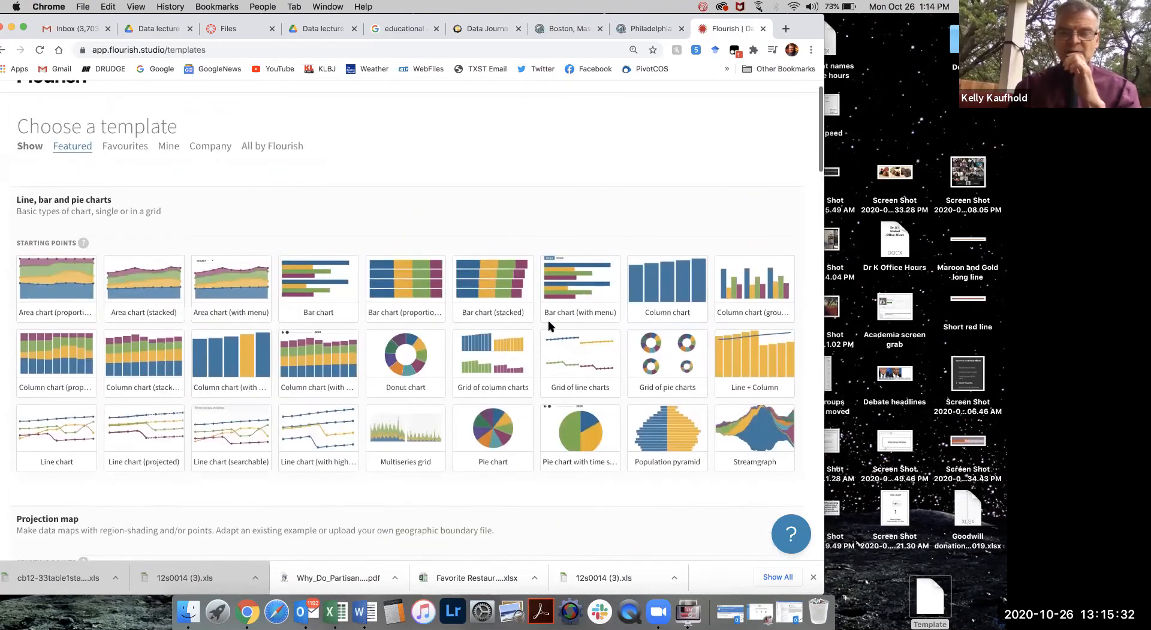
{"action": "scroll", "coordinate": [574, 187], "scroll_direction": "up", "scroll_amount": 2}
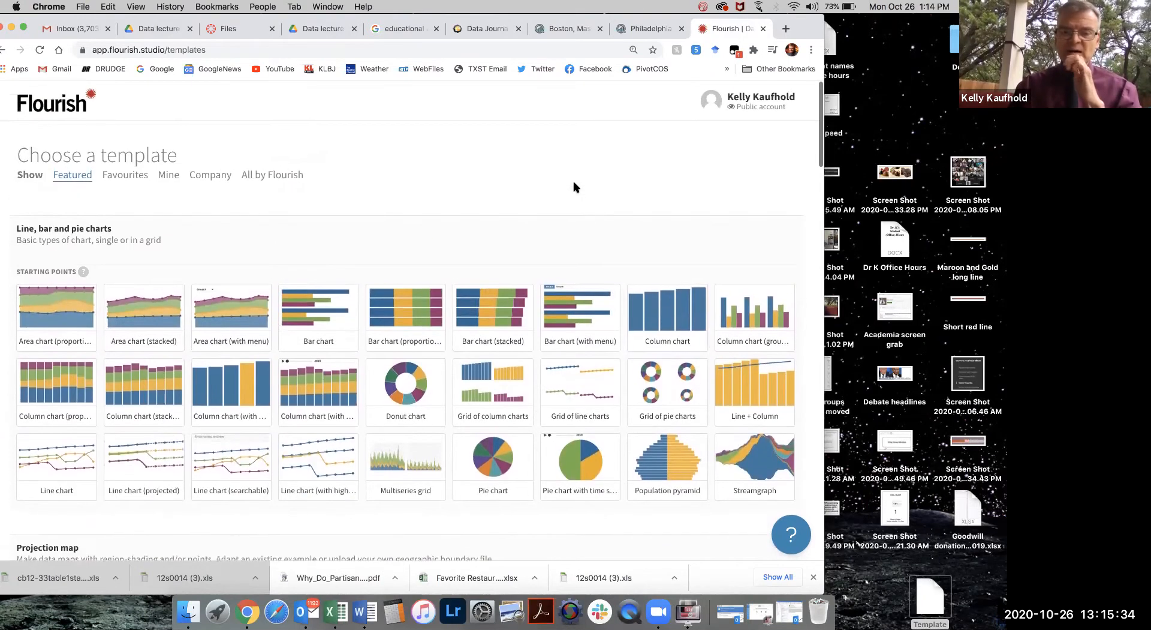
{"action": "scroll", "coordinate": [573, 187], "scroll_direction": "down", "scroll_amount": 3}
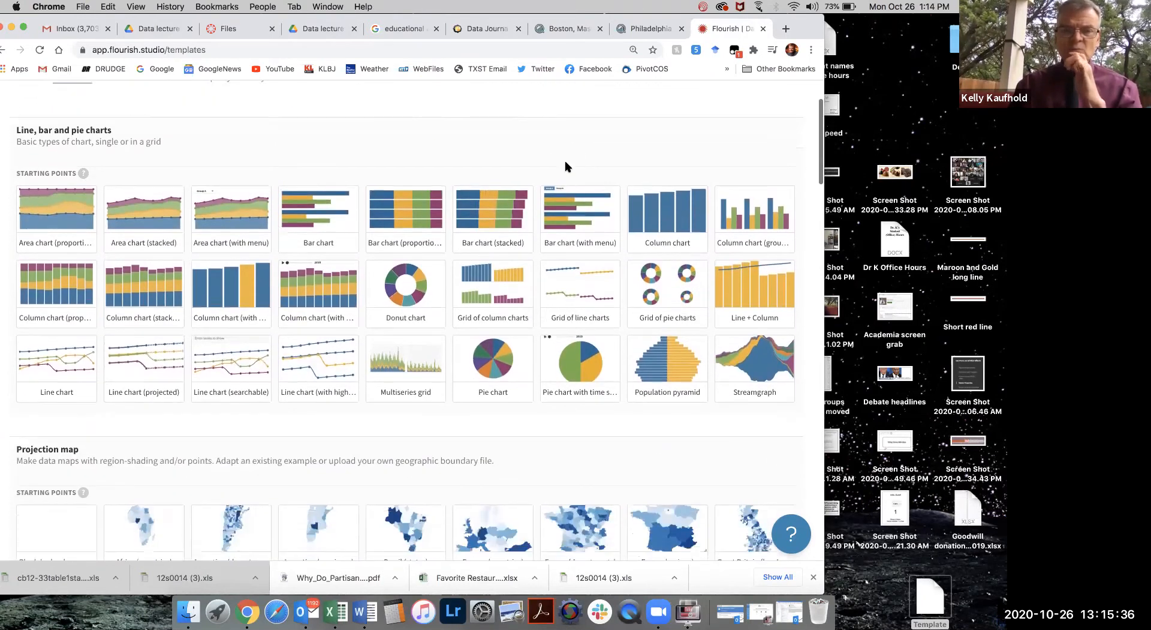
{"action": "left_click", "coordinate": [663, 211]}
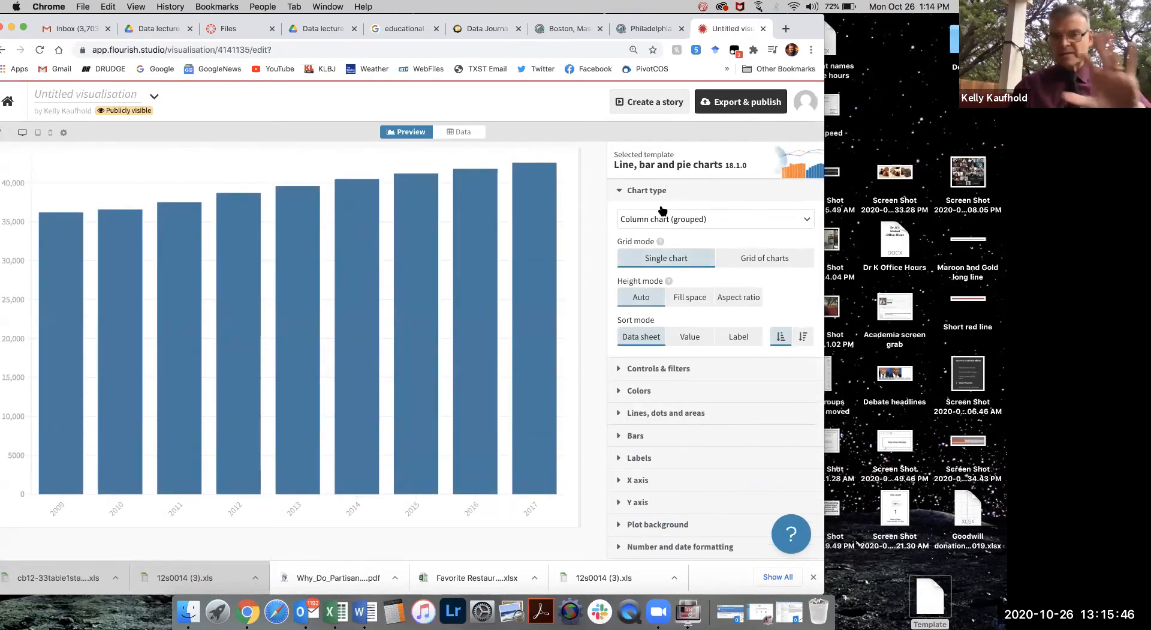
- Remove the 2017 and 2016 rows from the sample data and preview the column chart
{"action": "left_click", "coordinate": [464, 136]}
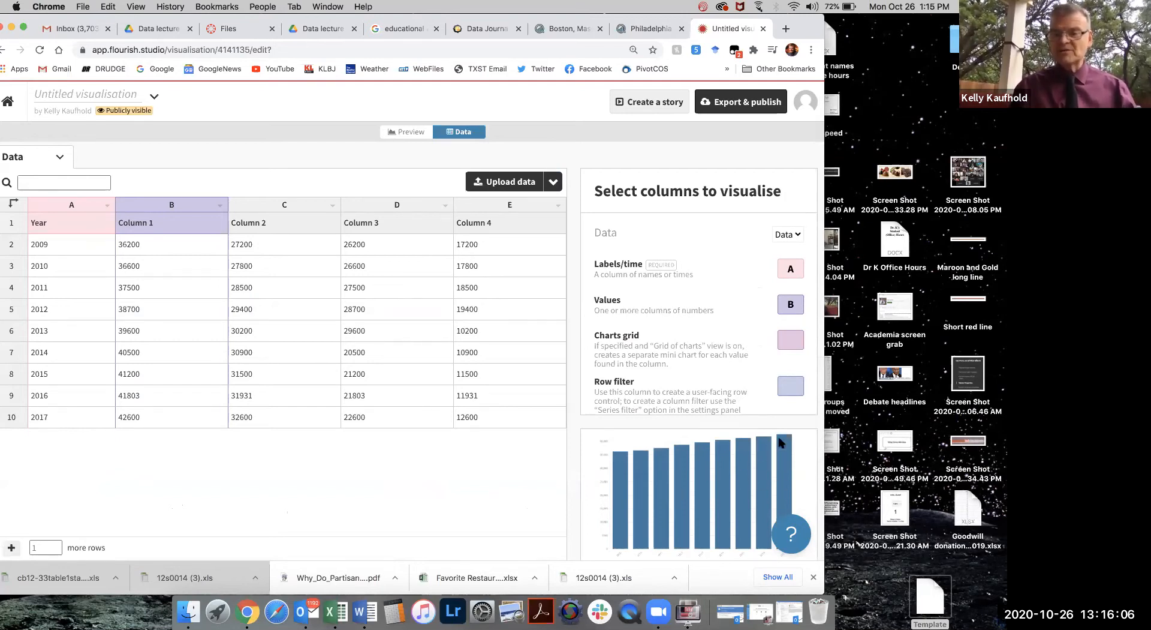
{"action": "right_click", "coordinate": [7, 420]}
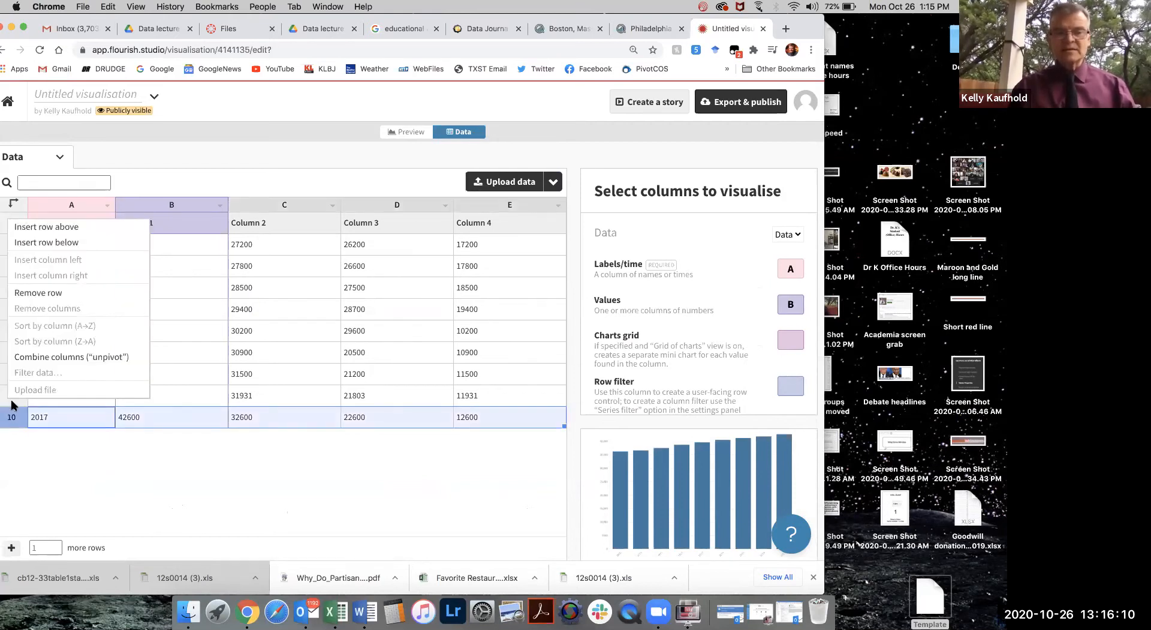
{"action": "left_click", "coordinate": [36, 292]}
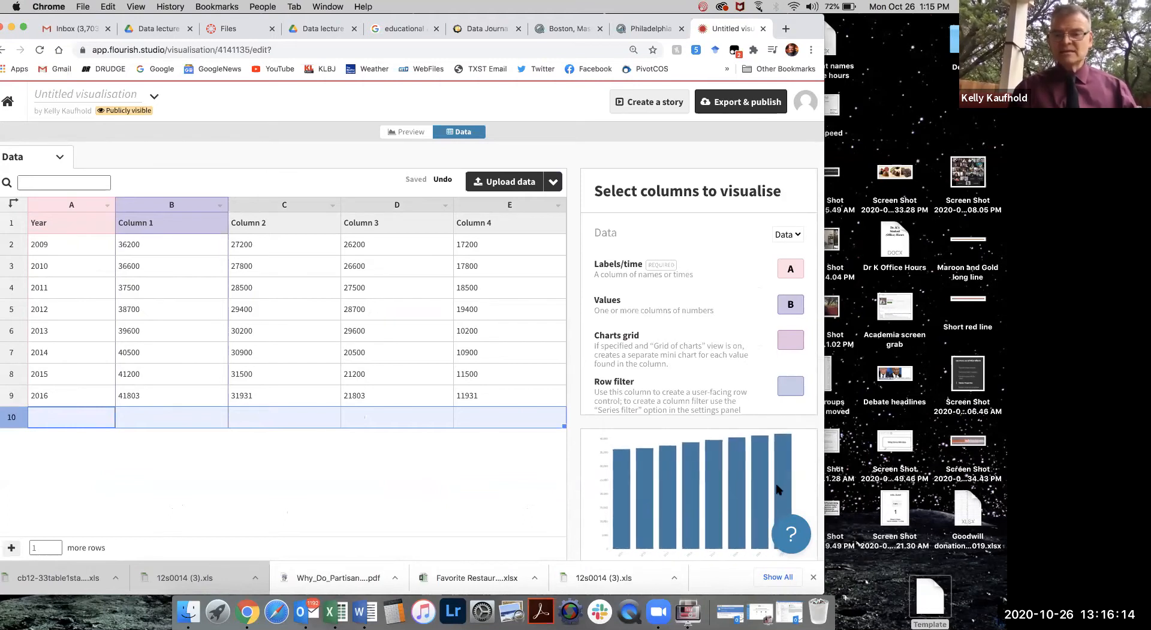
{"action": "right_click", "coordinate": [10, 396]}
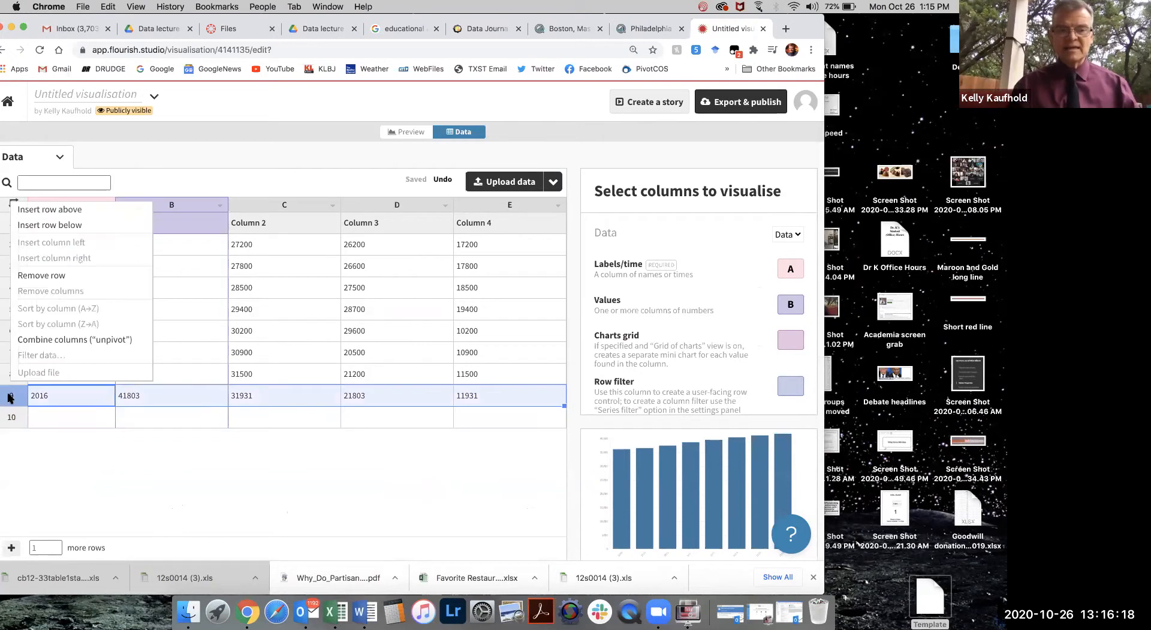
{"action": "left_click", "coordinate": [39, 275]}
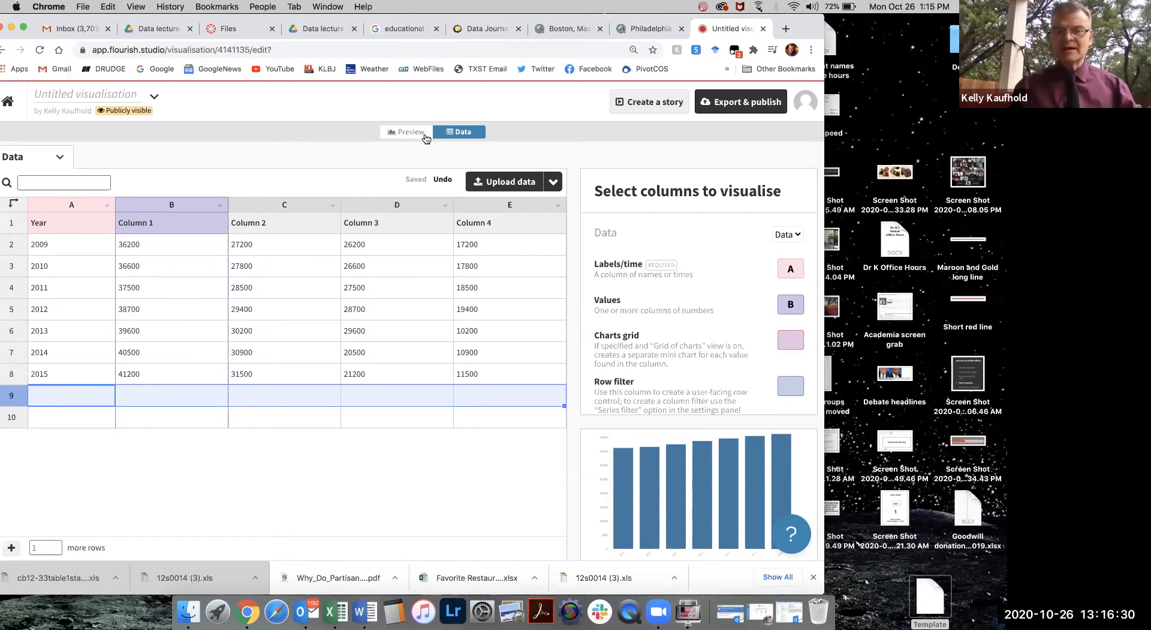
{"action": "left_click", "coordinate": [406, 132]}
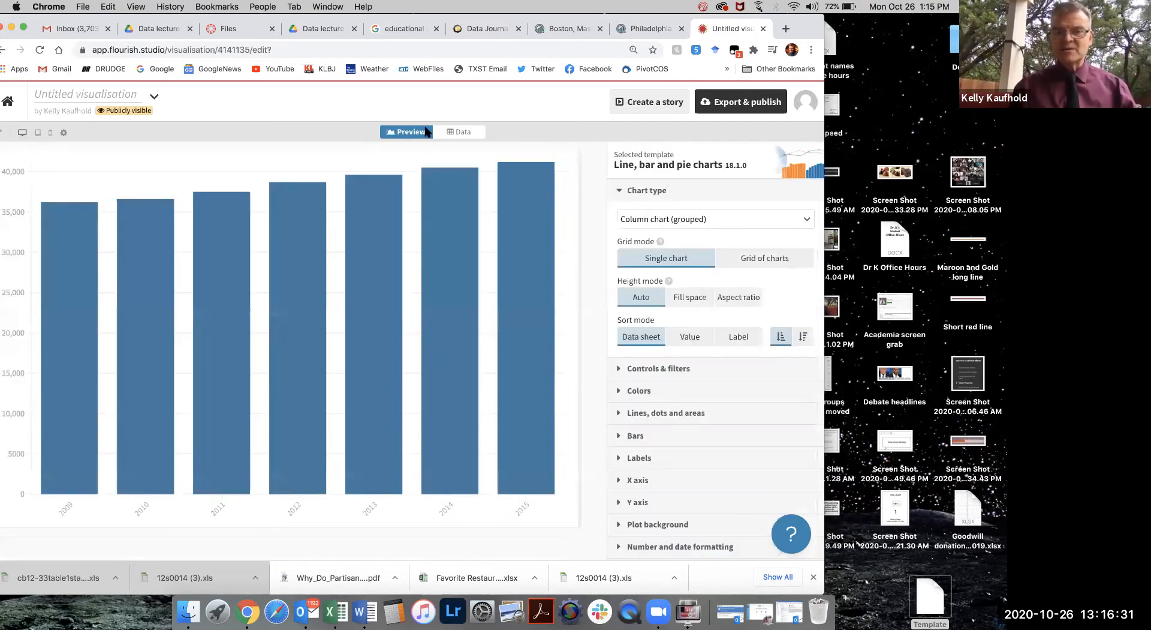
- Upload 3 Bee loss Excel.xlsx from the Downloads folder, importing it publicly to replace the sample data
{"action": "left_click", "coordinate": [461, 135]}
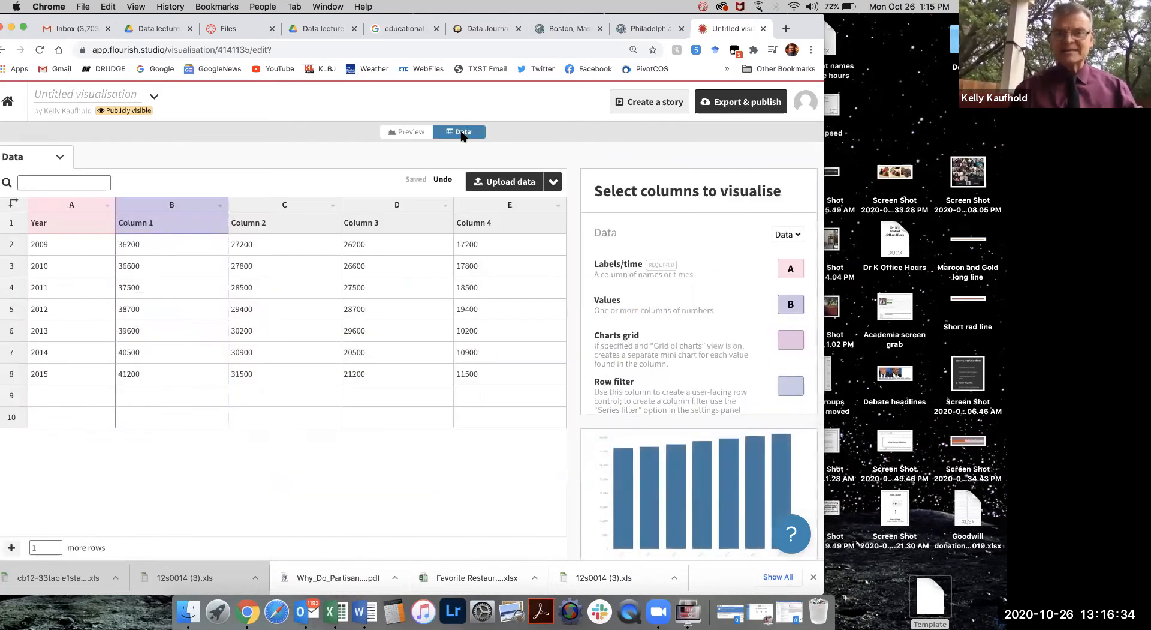
{"action": "left_click", "coordinate": [508, 182]}
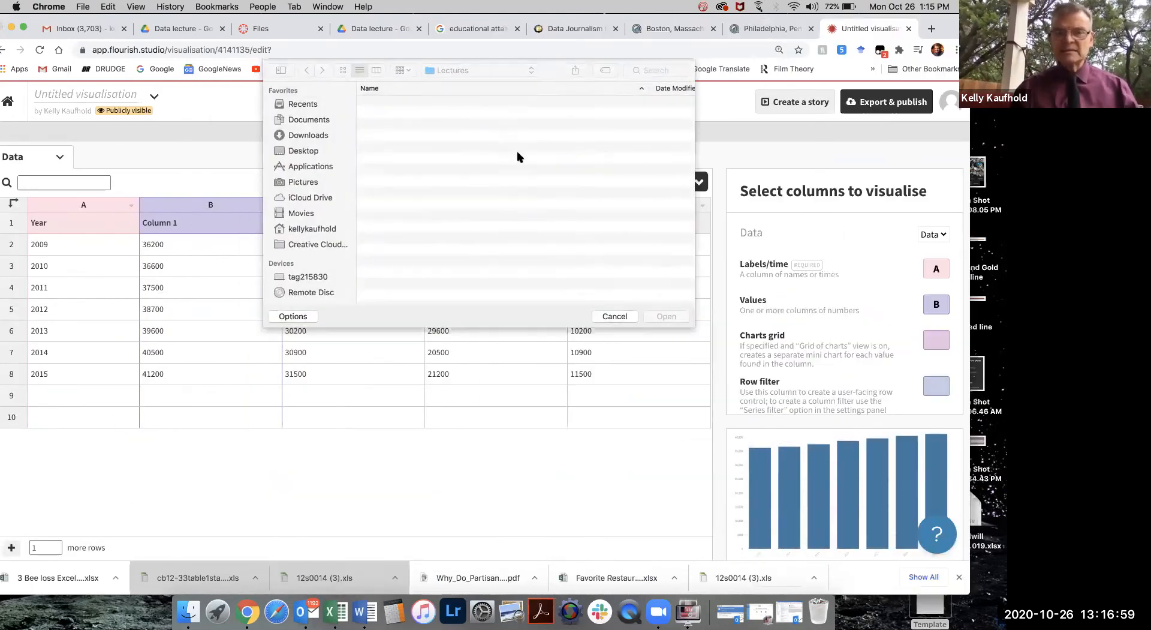
{"action": "left_click", "coordinate": [309, 136]}
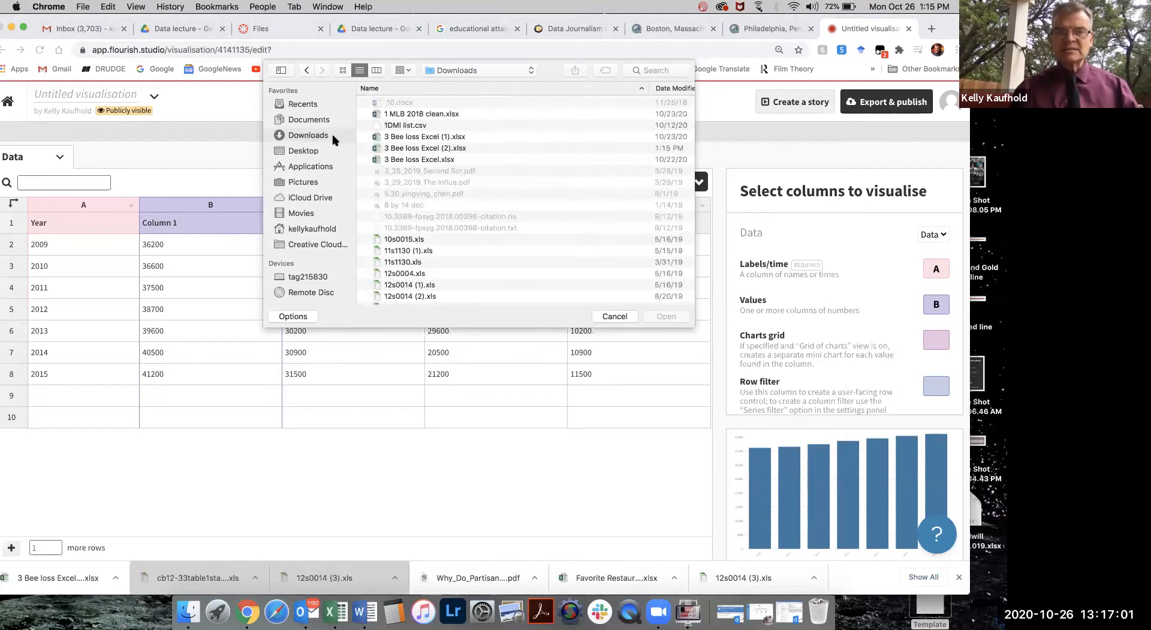
{"action": "left_click", "coordinate": [402, 160]}
{"action": "left_click", "coordinate": [667, 316]}
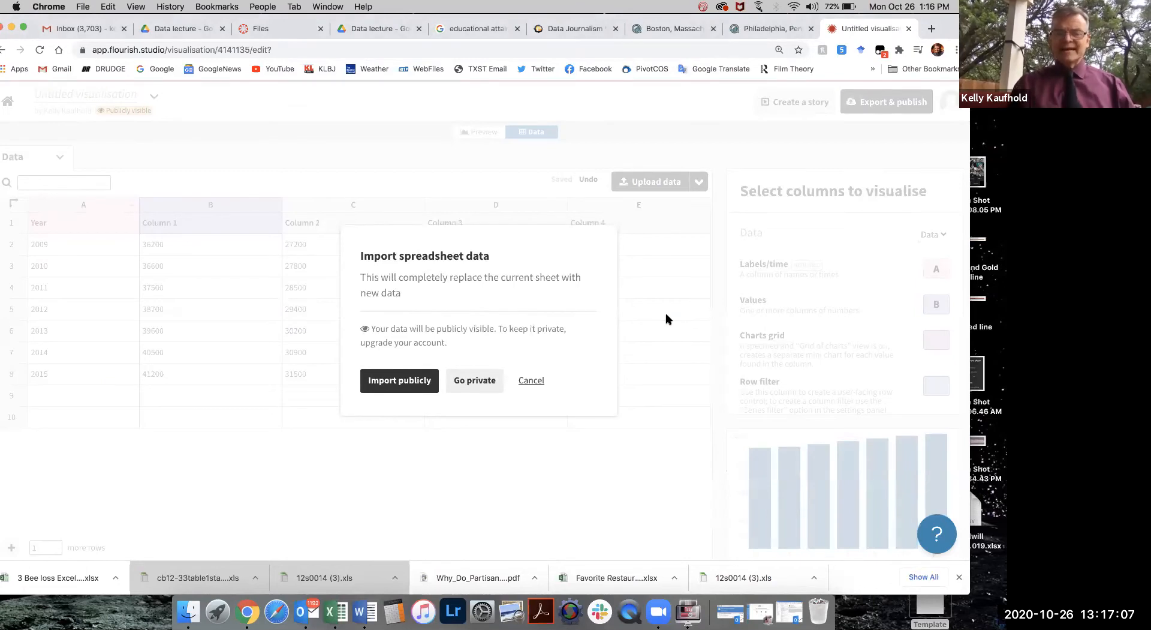
{"action": "left_click", "coordinate": [406, 380]}
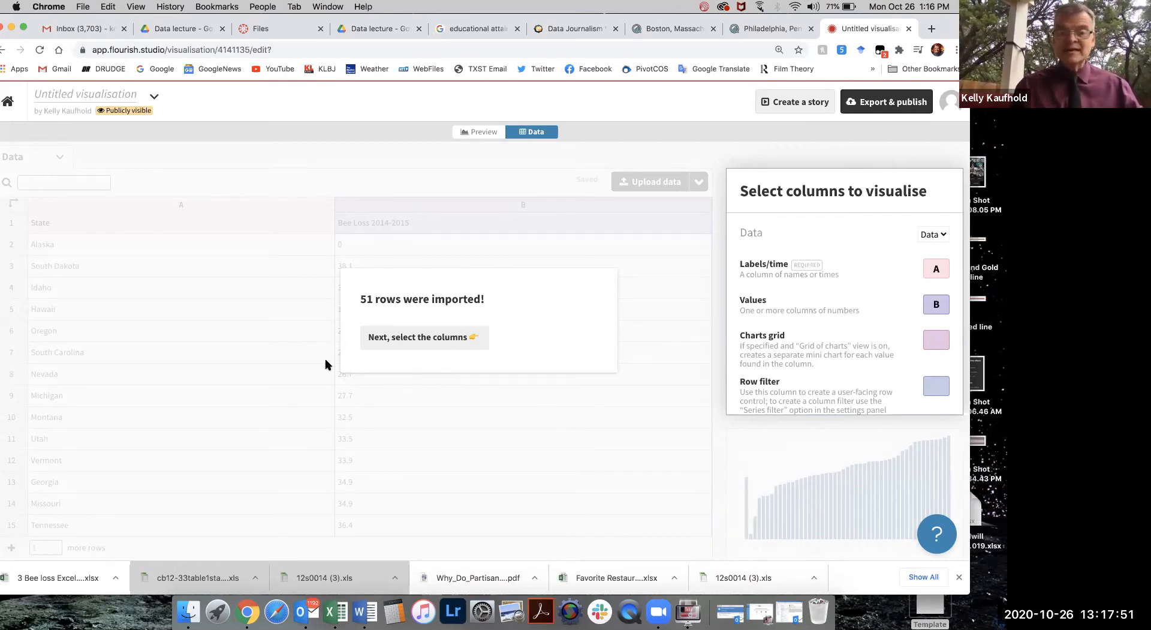
{"action": "left_click", "coordinate": [421, 342]}
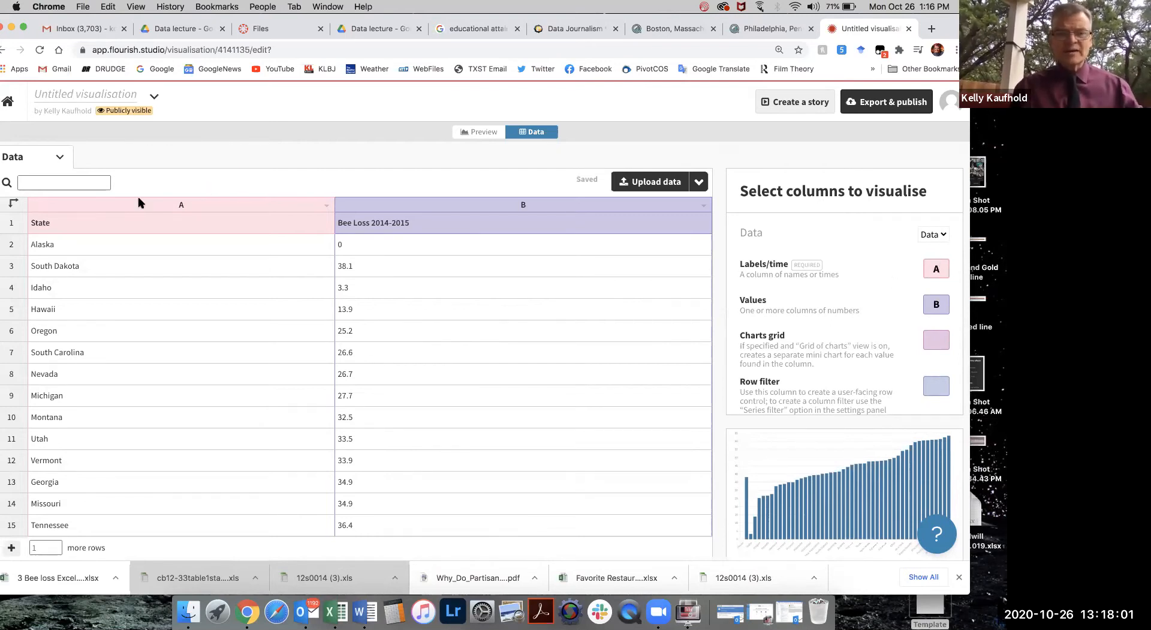
- Try column C as the Values column and restore the setting to column B
{"action": "left_click", "coordinate": [943, 304]}
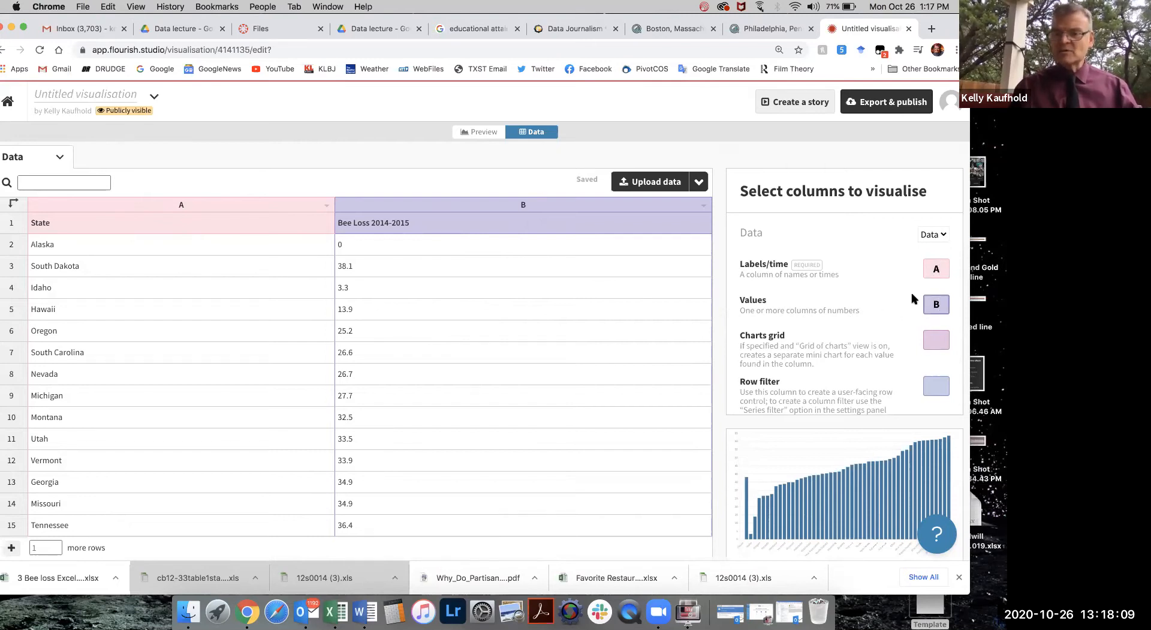
{"action": "key", "text": "Tab"}
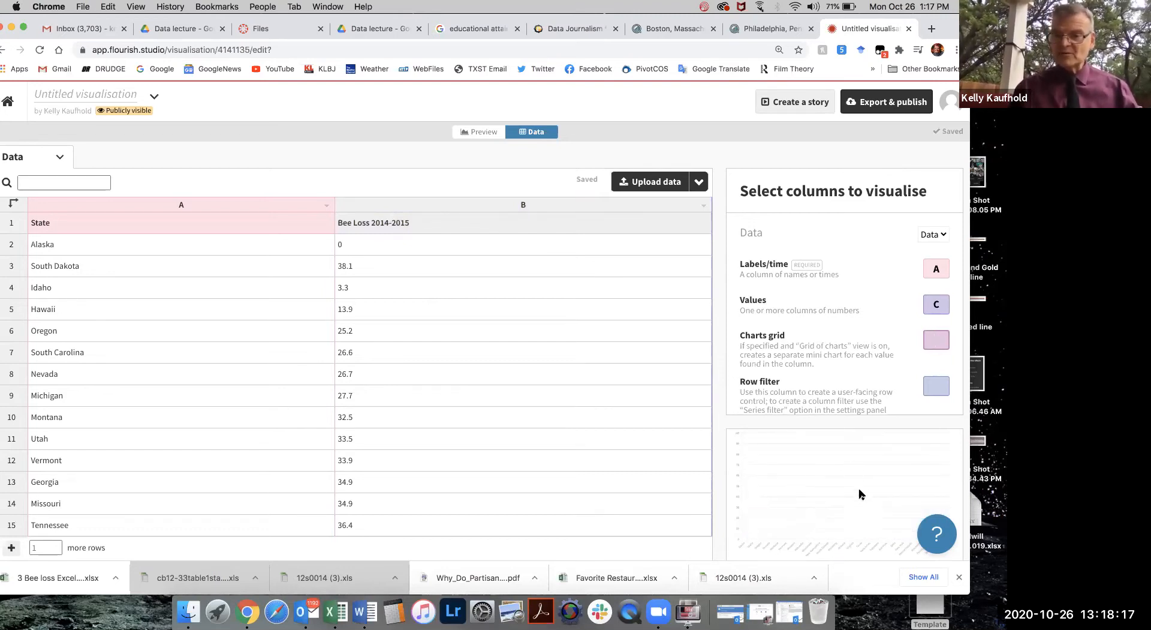
{"action": "left_click", "coordinate": [945, 302]}
{"action": "key", "text": "BackSpace"}
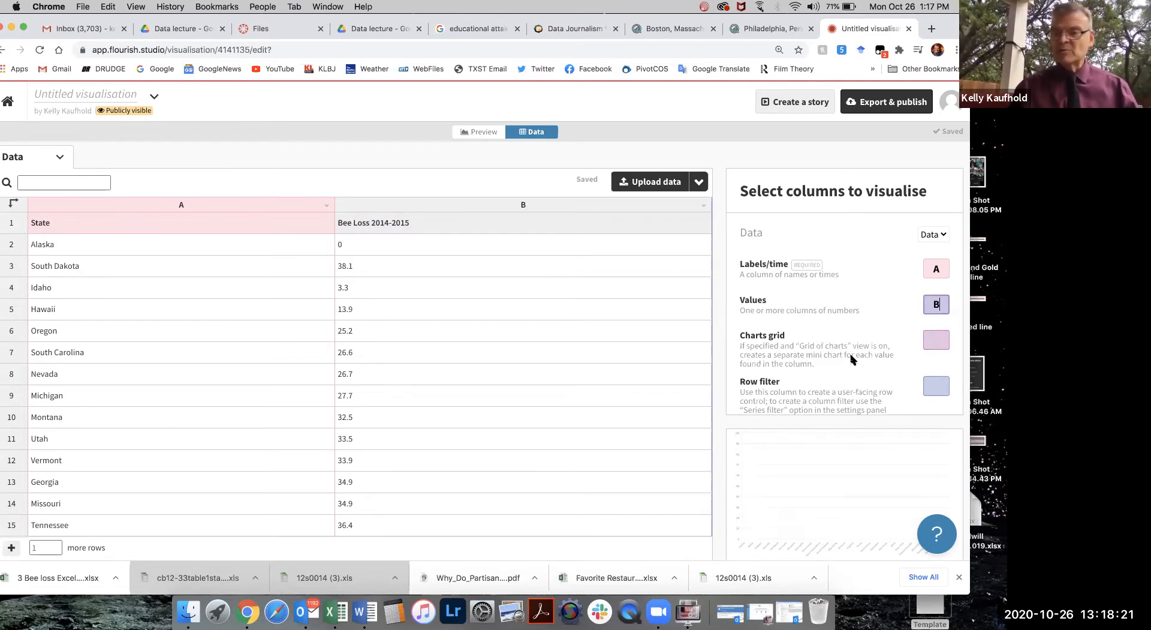
{"action": "key", "text": "Tab"}
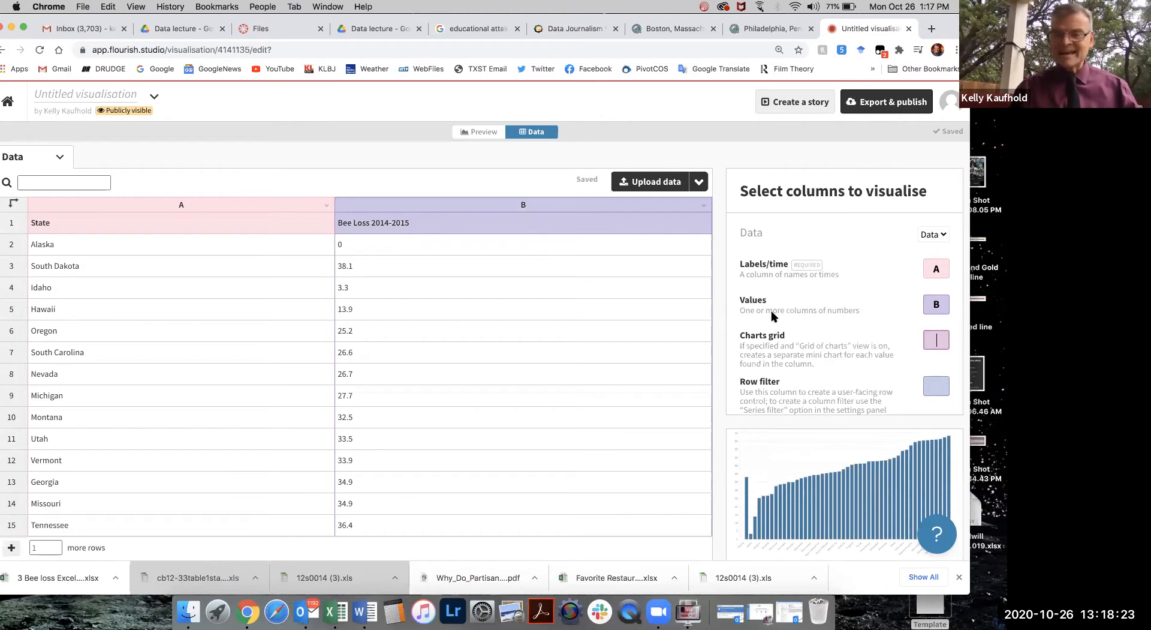
- Preview the bee loss column chart and sort the data by the State column in A→Z order
{"action": "left_click", "coordinate": [482, 132]}
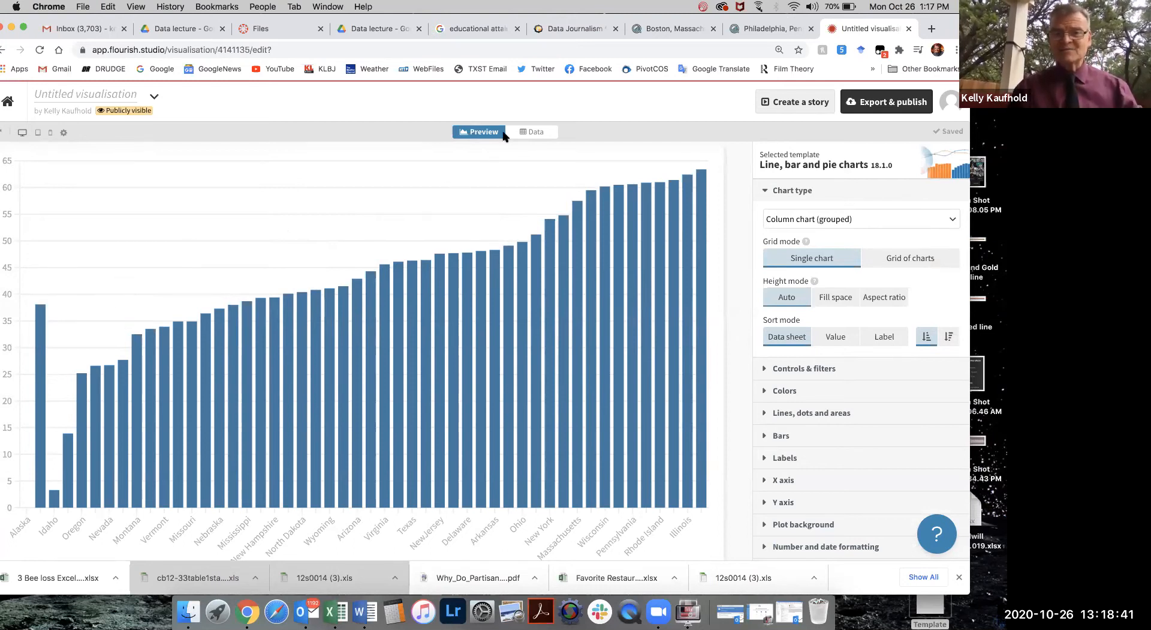
{"action": "left_click", "coordinate": [534, 133]}
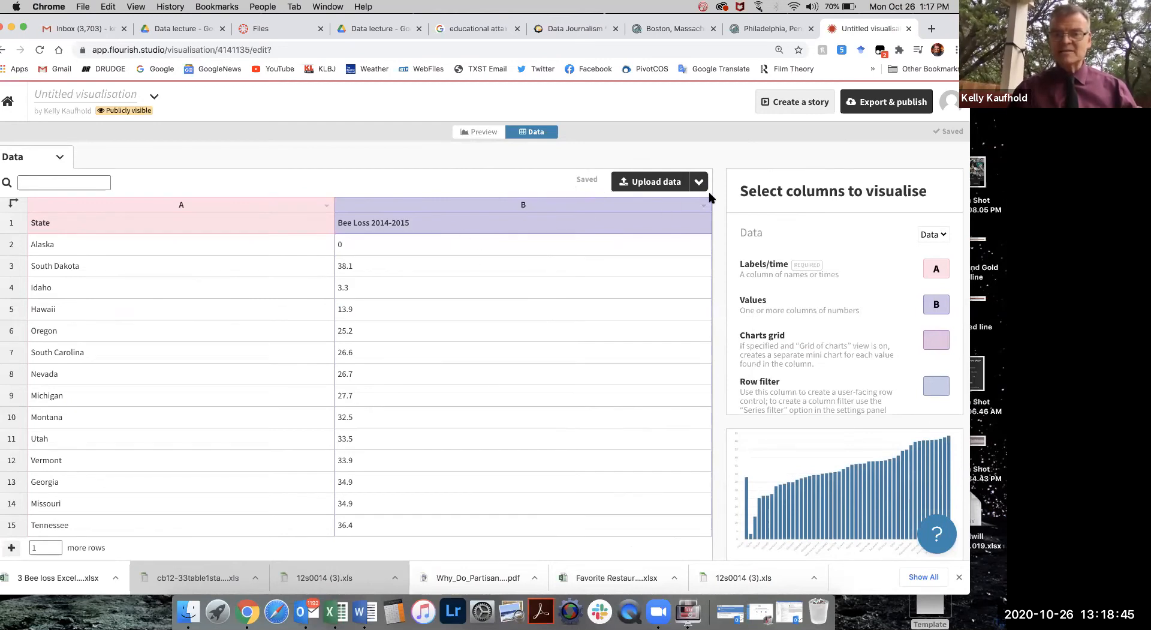
{"action": "left_click", "coordinate": [704, 206]}
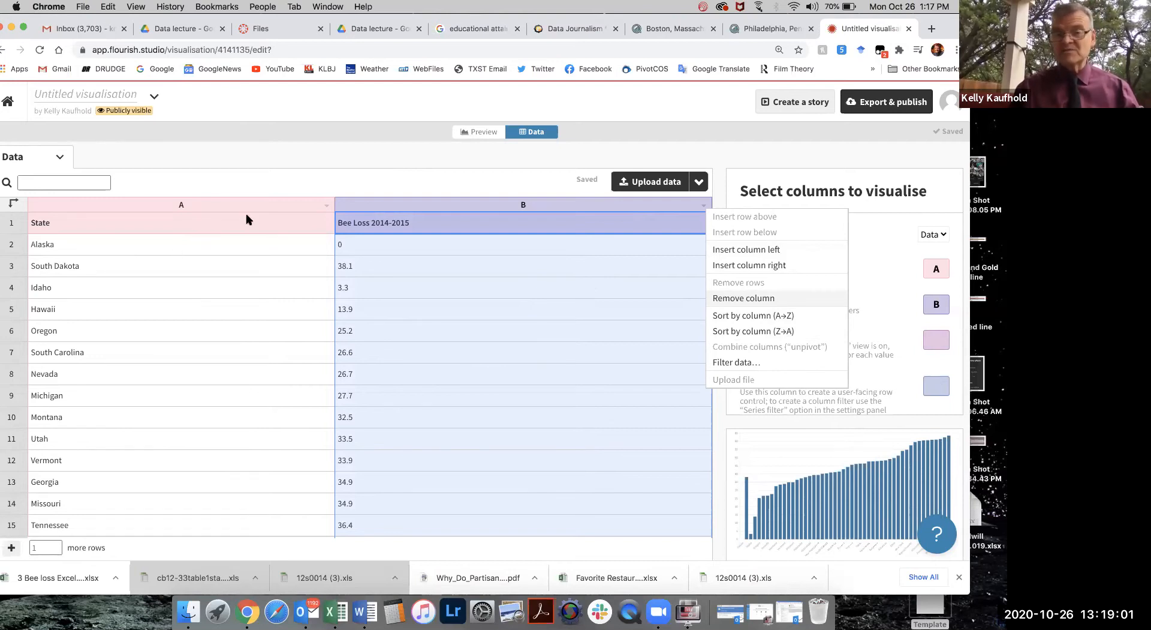
{"action": "left_click", "coordinate": [326, 205]}
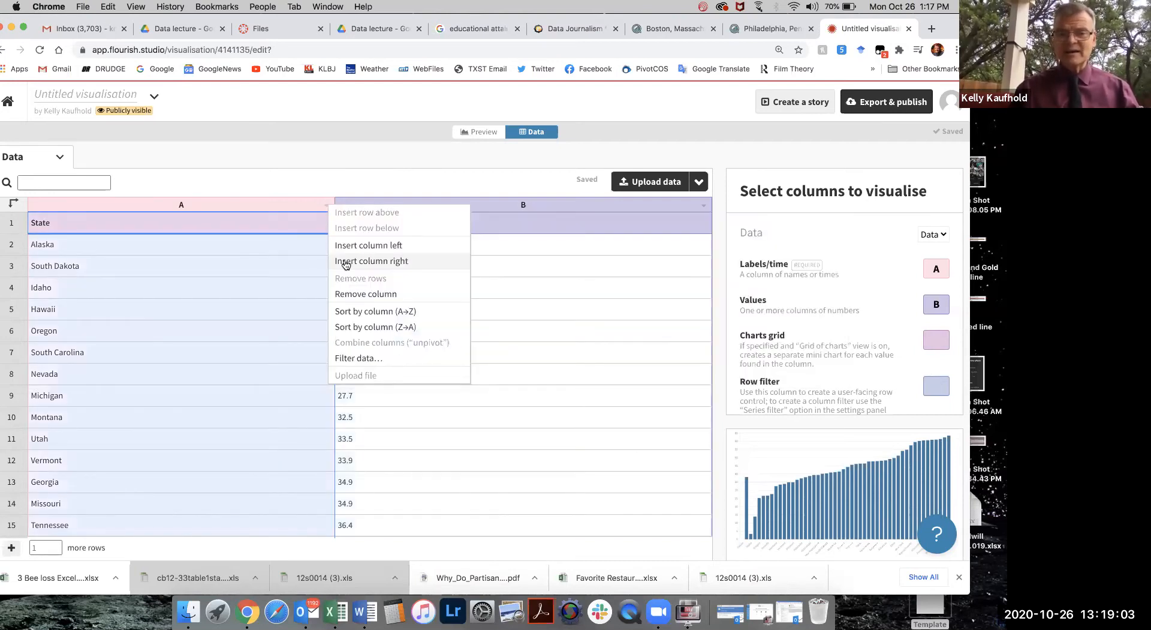
{"action": "left_click", "coordinate": [351, 311]}
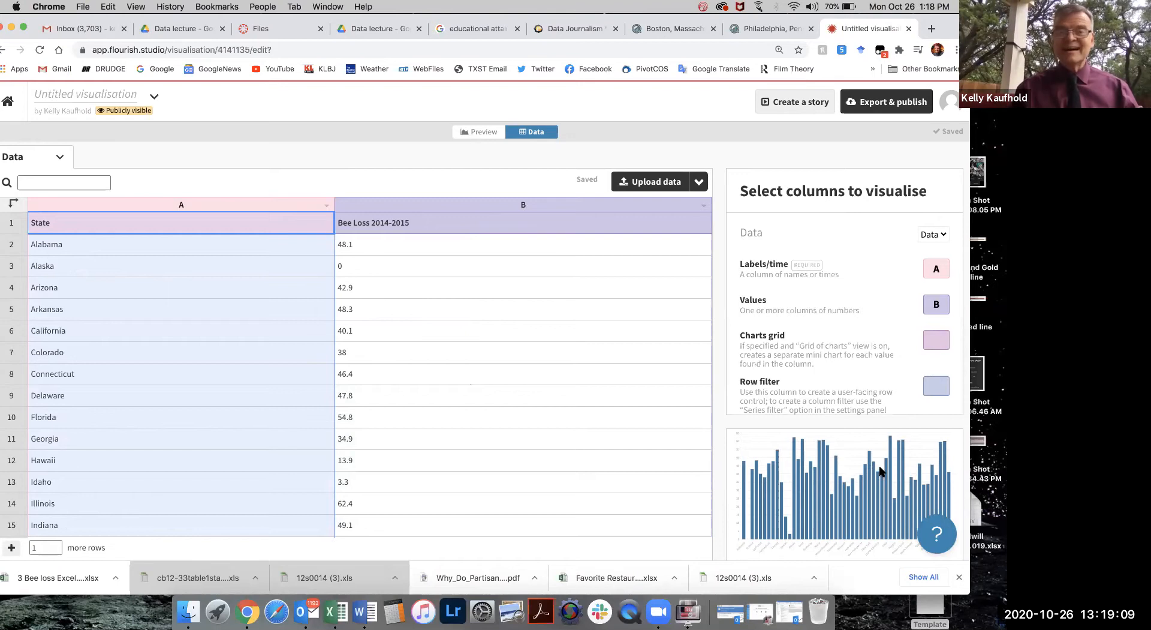
- Sort the data by the Bee Loss 2014-2015 column in A→Z order and inspect the bars in the column chart preview
{"action": "left_click", "coordinate": [703, 206]}
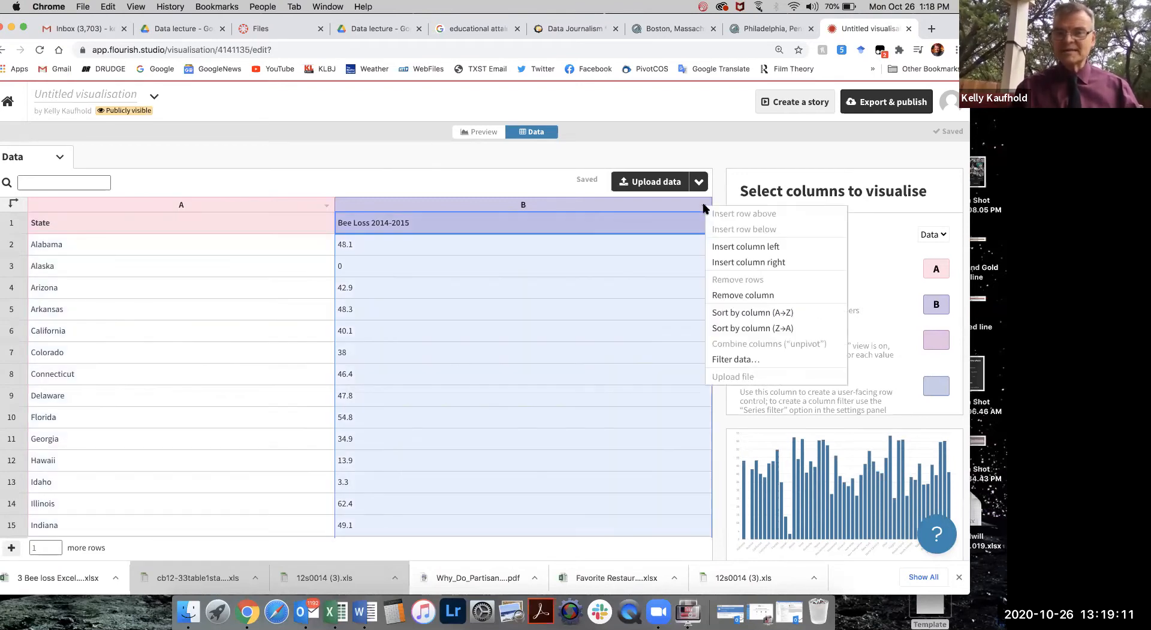
{"action": "left_click", "coordinate": [722, 312]}
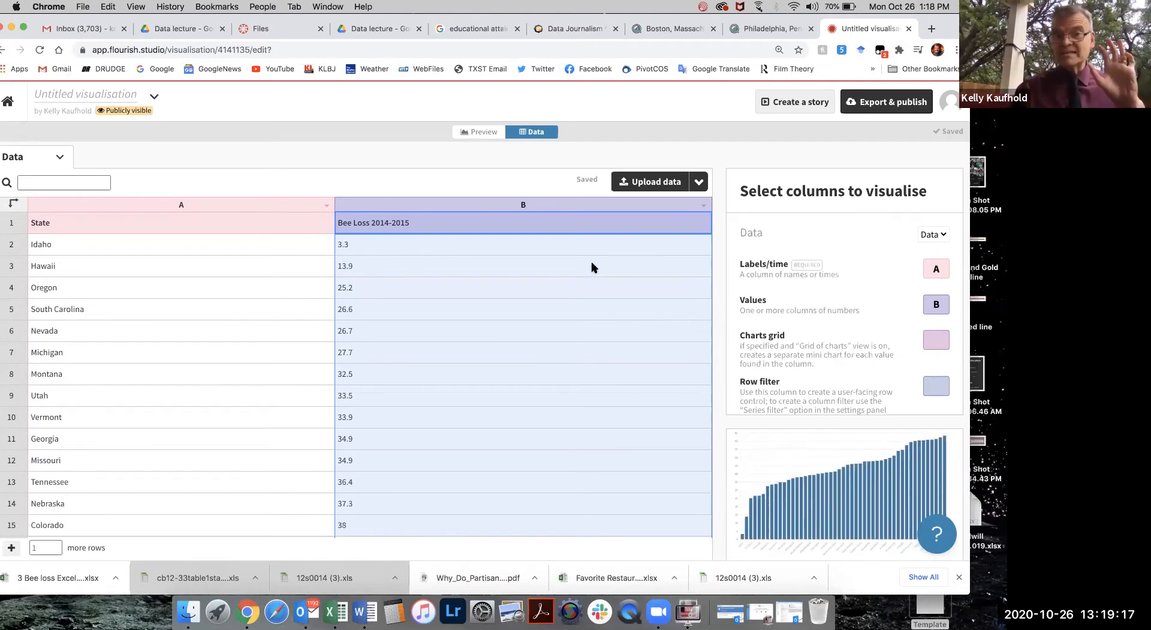
{"action": "left_click", "coordinate": [483, 131]}
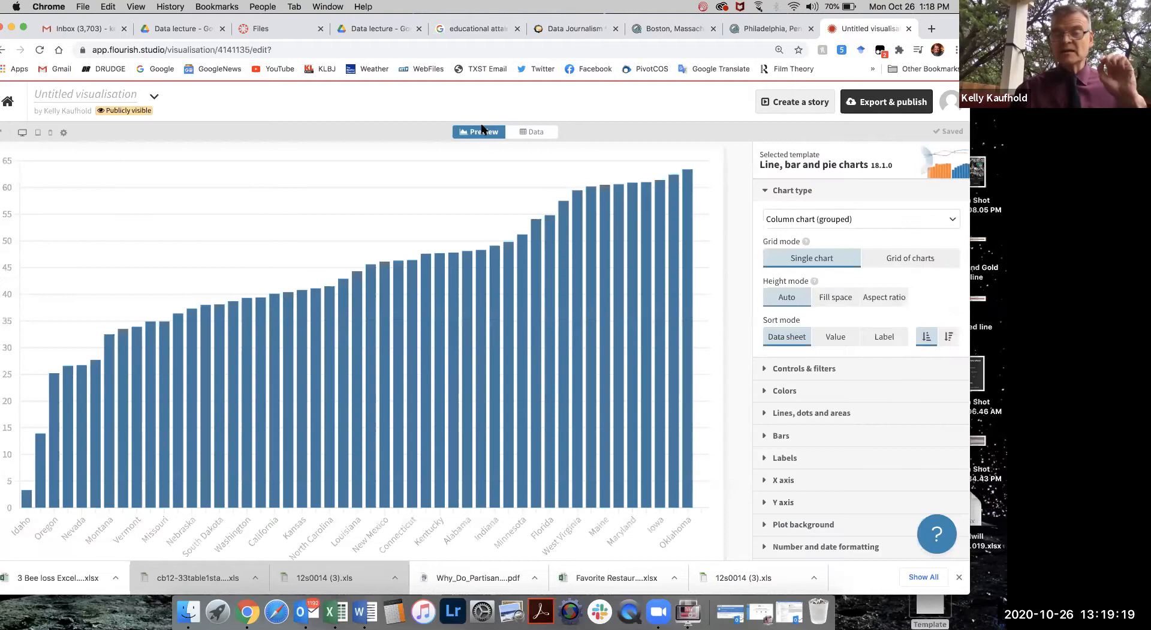
{"action": "mouse_move", "coordinate": [688, 204]}
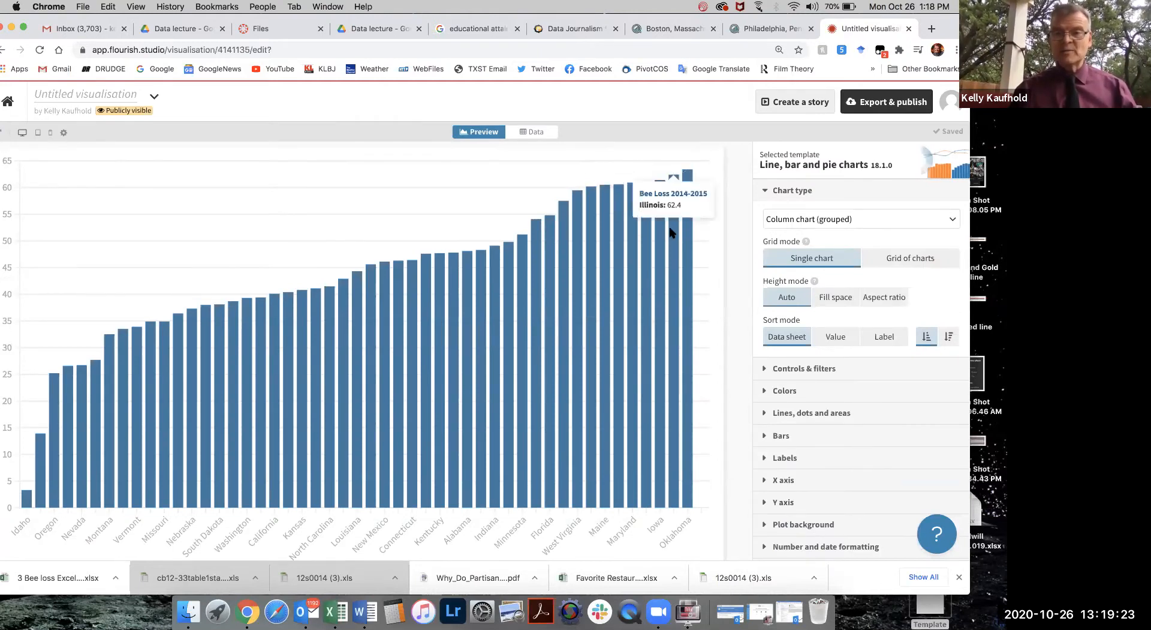
{"action": "mouse_move", "coordinate": [661, 239]}
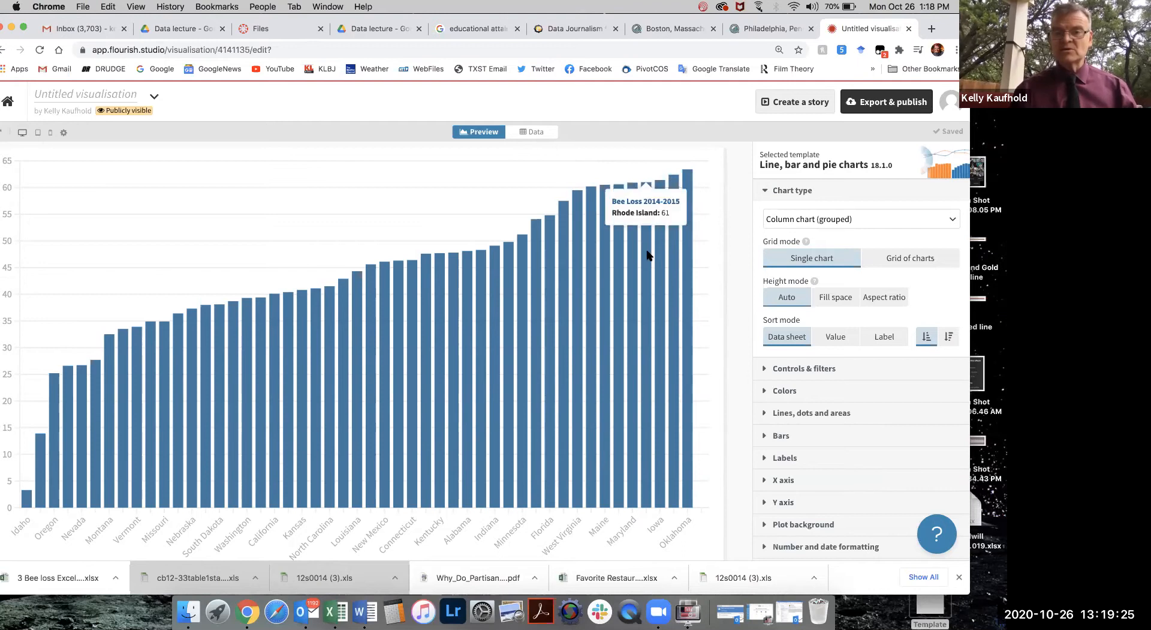
{"action": "mouse_move", "coordinate": [607, 280]}
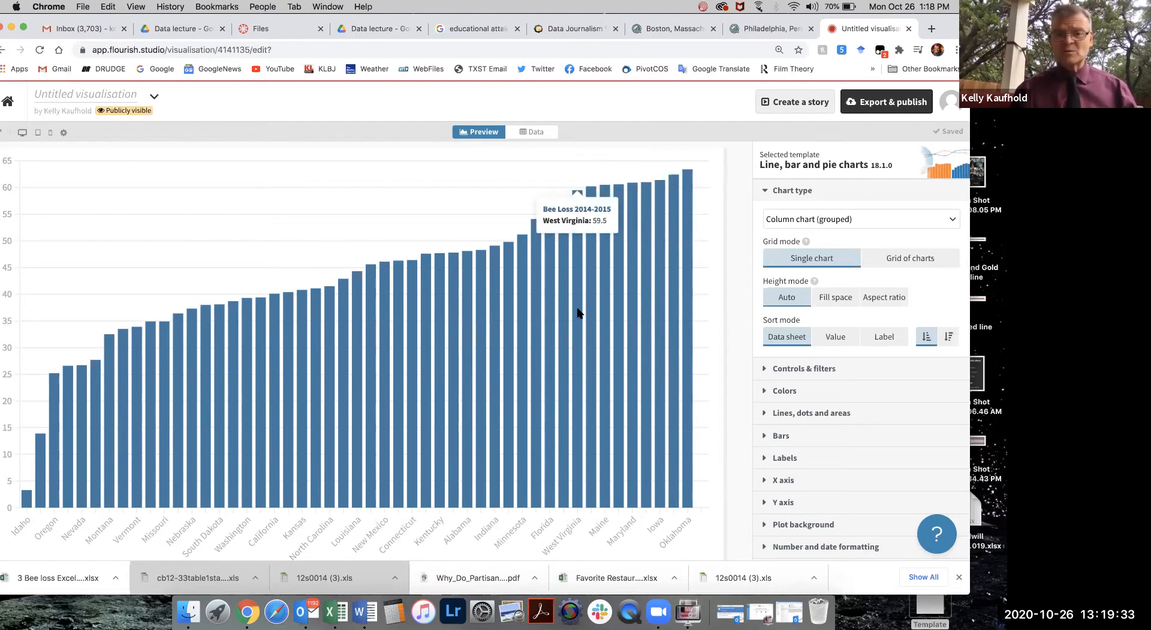
{"action": "mouse_move", "coordinate": [562, 330]}
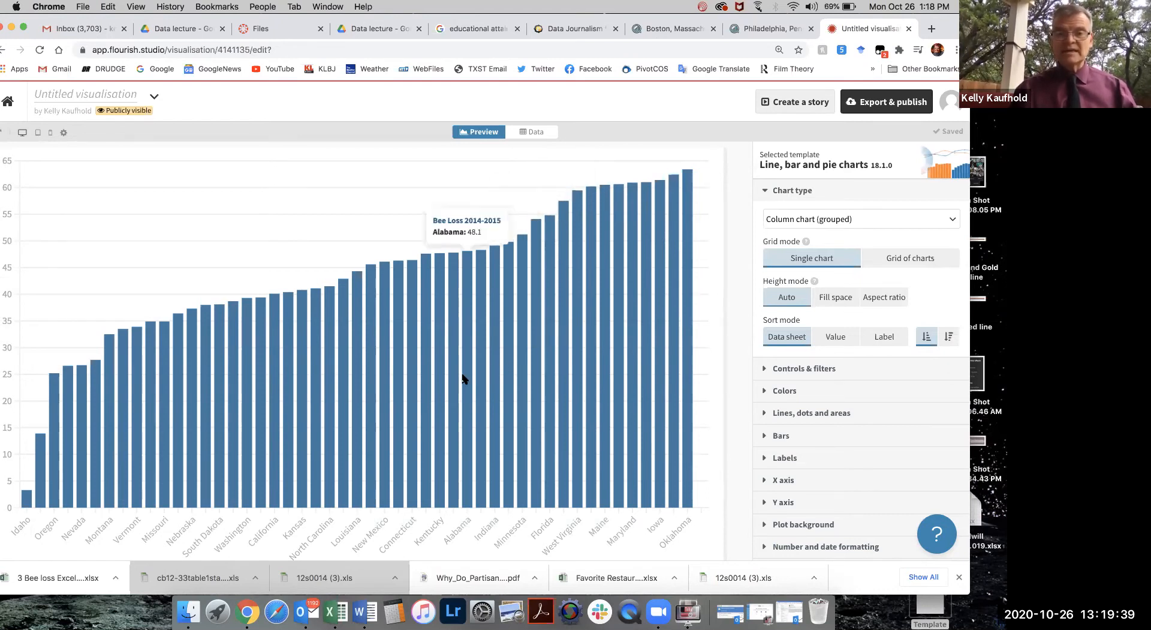
{"action": "mouse_move", "coordinate": [398, 405]}
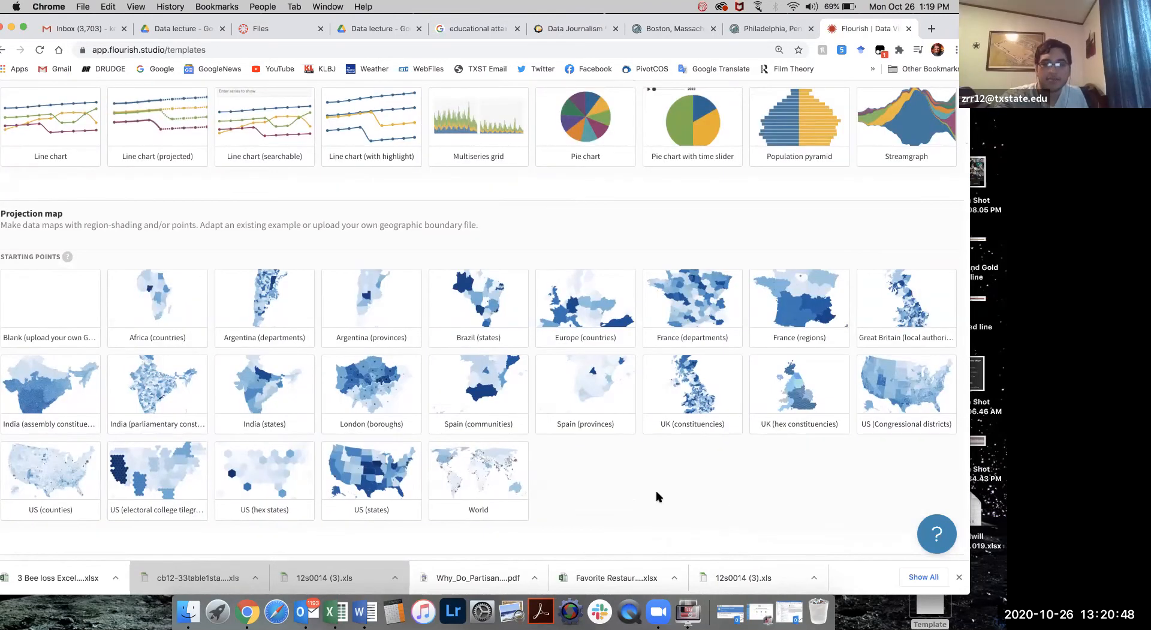
- Create a projection map from the US (states) starting point and look through its Regions data sheet
{"action": "left_click", "coordinate": [379, 467]}
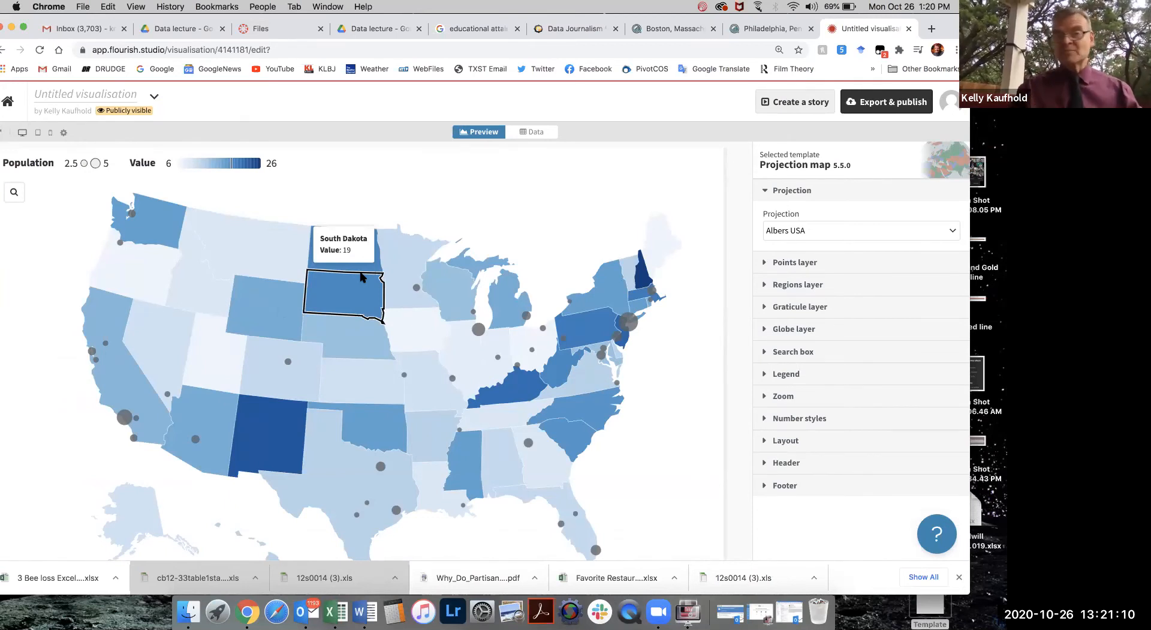
{"action": "left_click", "coordinate": [536, 135]}
{"action": "scroll", "coordinate": [621, 489], "scroll_direction": "down", "scroll_amount": 2}
{"action": "scroll", "coordinate": [621, 489], "scroll_direction": "down", "scroll_amount": 5}
{"action": "scroll", "coordinate": [648, 372], "scroll_direction": "up", "scroll_amount": 8}
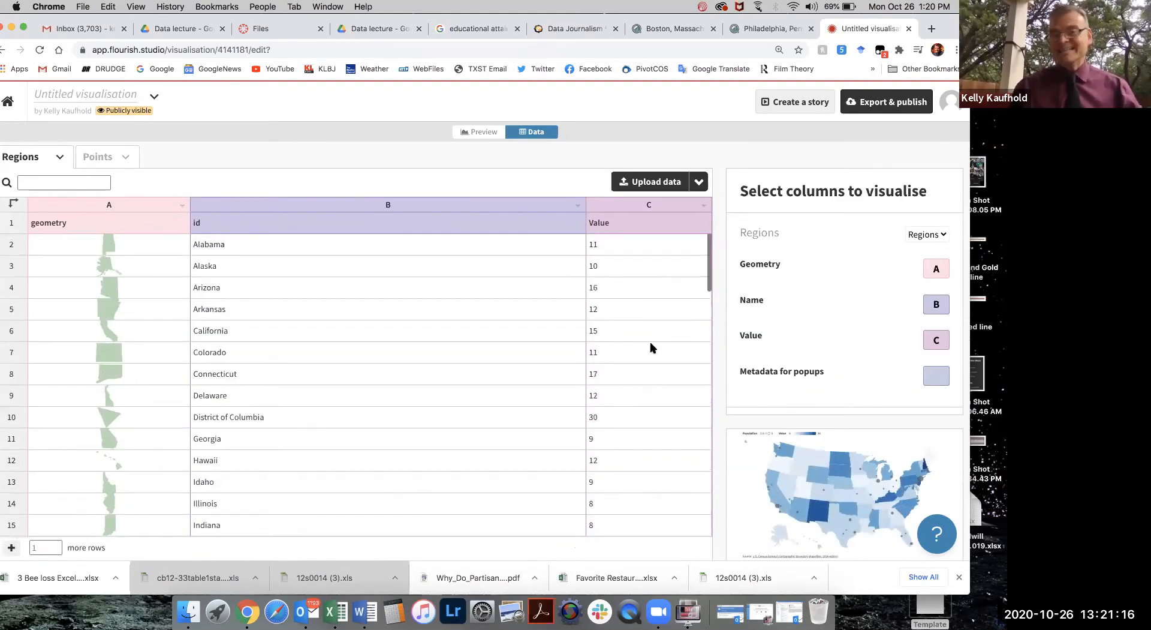
- Preview the US states map and disable its points layer
{"action": "left_click", "coordinate": [483, 133]}
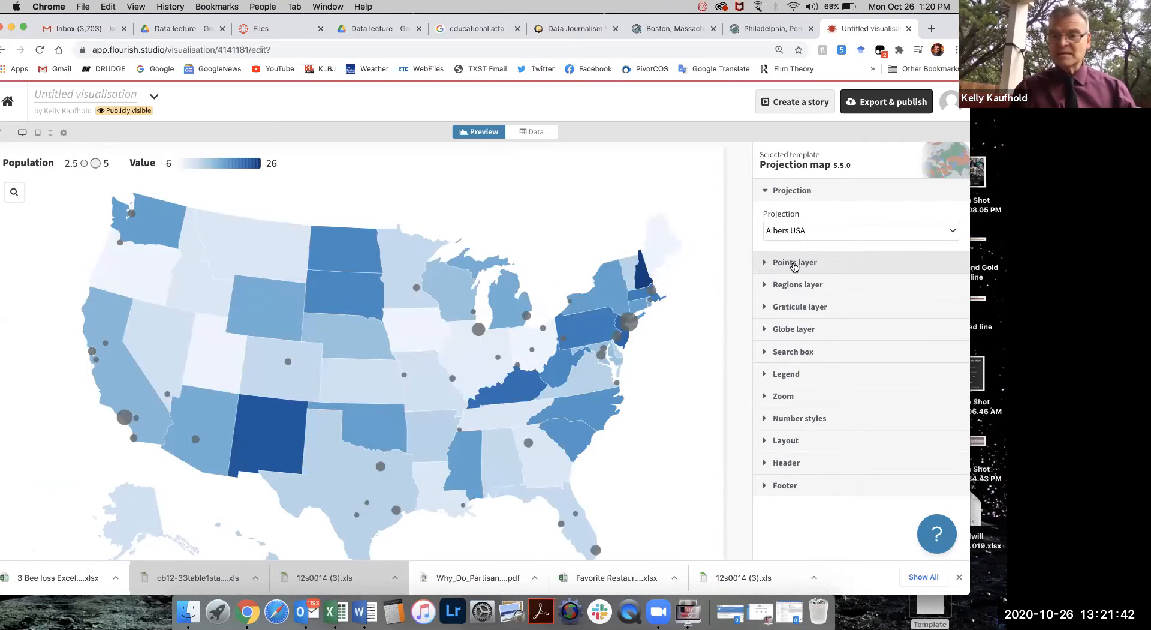
{"action": "left_click", "coordinate": [767, 265]}
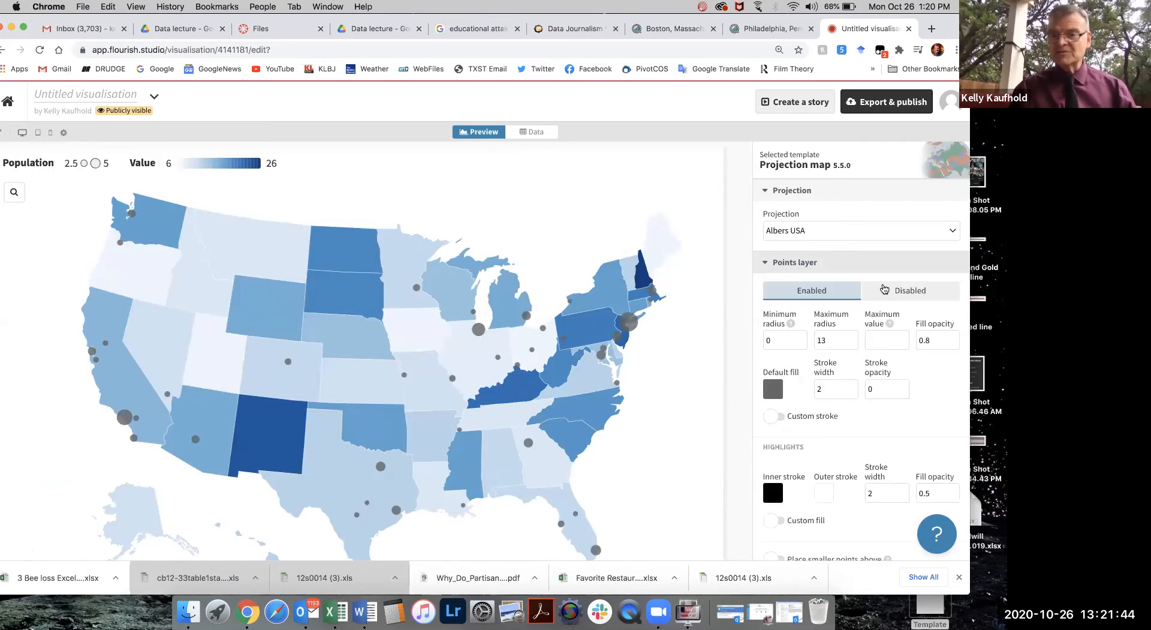
{"action": "left_click", "coordinate": [921, 292]}
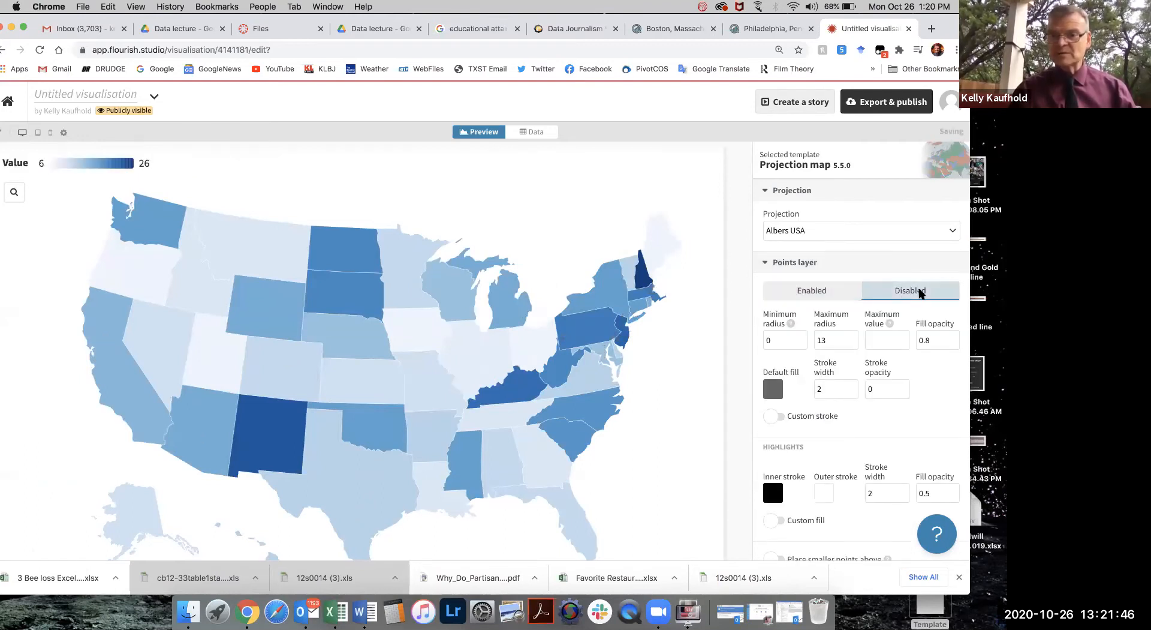
{"action": "left_click", "coordinate": [771, 264]}
- Review the city coordinates in the map's Points data sheet and return to the Regions sheet
{"action": "left_click", "coordinate": [538, 131]}
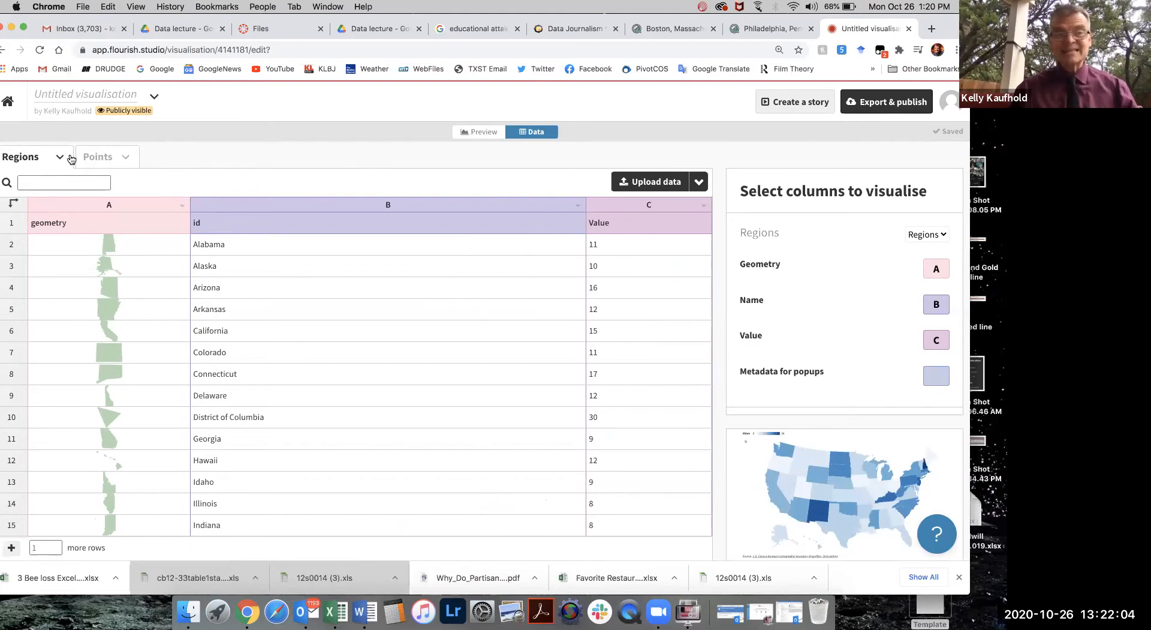
{"action": "left_click", "coordinate": [101, 157]}
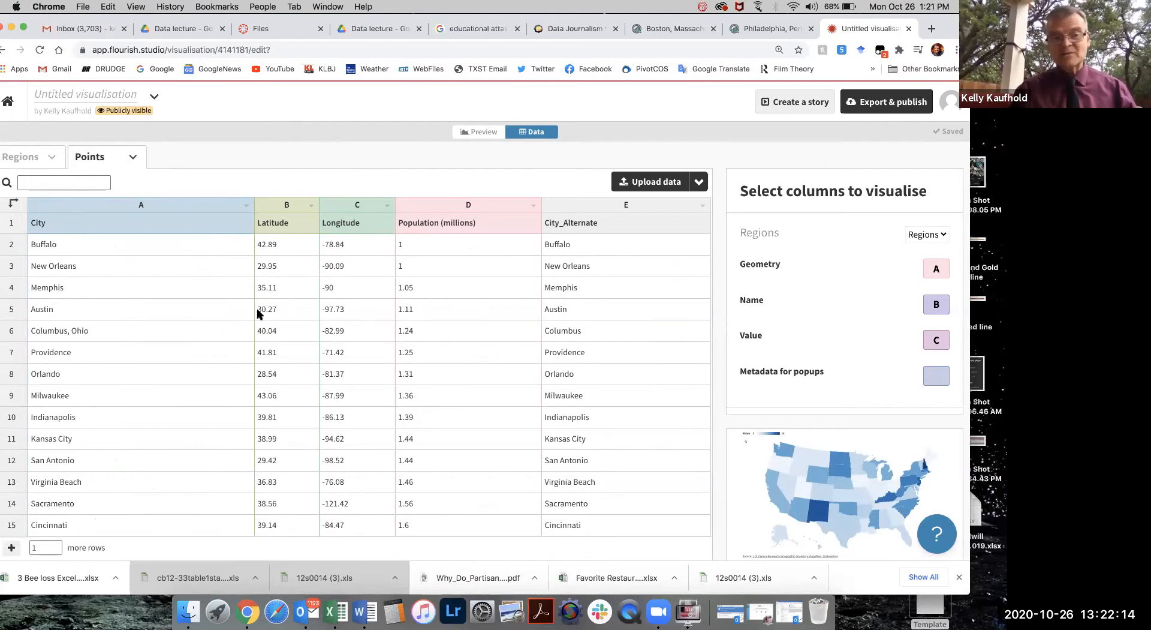
{"action": "left_click", "coordinate": [33, 156]}
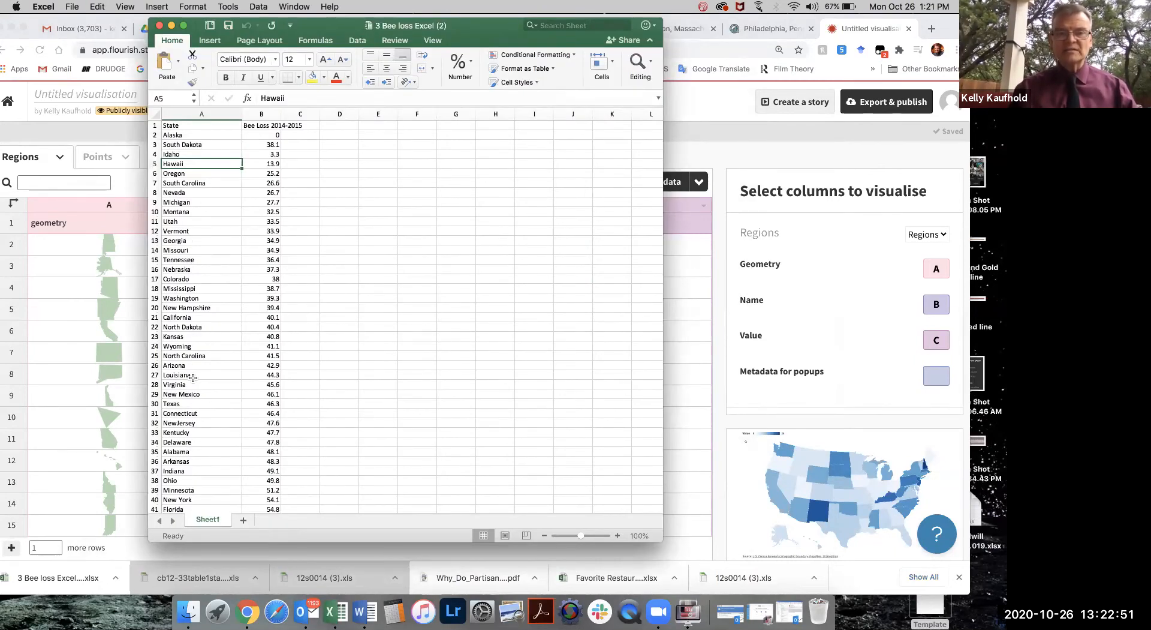
- Look through the state rows of the bee loss workbook in Excel, then minimise it to return to the map data
{"action": "scroll", "coordinate": [200, 442], "scroll_direction": "down", "scroll_amount": 5}
{"action": "scroll", "coordinate": [200, 442], "scroll_direction": "up", "scroll_amount": 5}
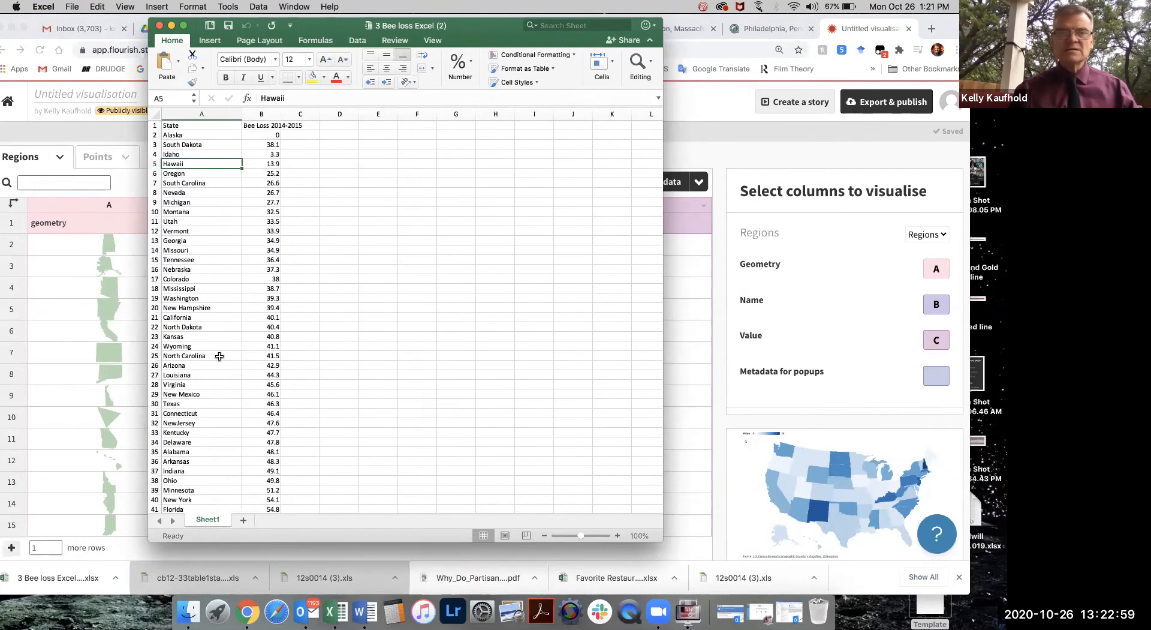
{"action": "left_click", "coordinate": [171, 25]}
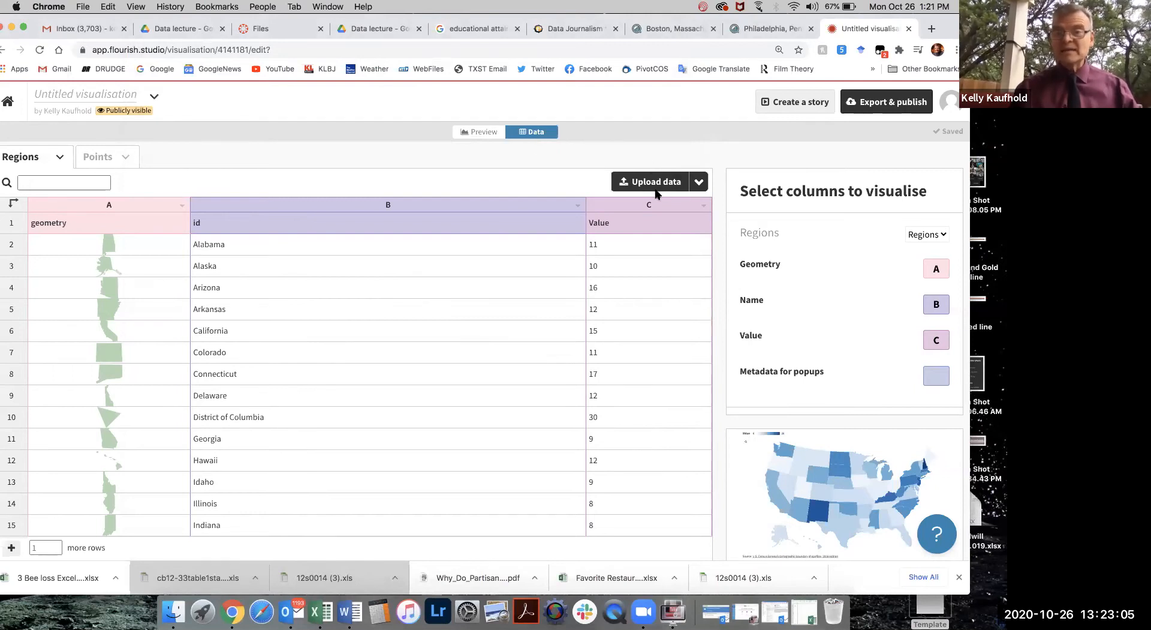
- Try to replace the map's Regions data by uploading the bee loss Excel workbook from the Downloads folder
{"action": "left_click", "coordinate": [615, 189]}
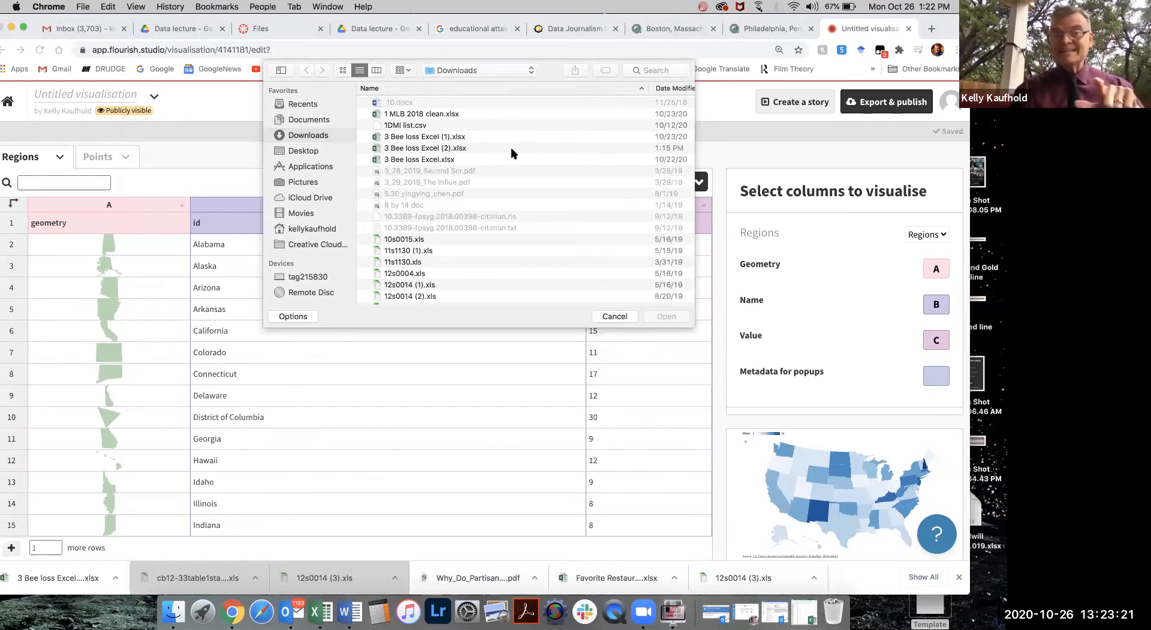
{"action": "left_click", "coordinate": [413, 138]}
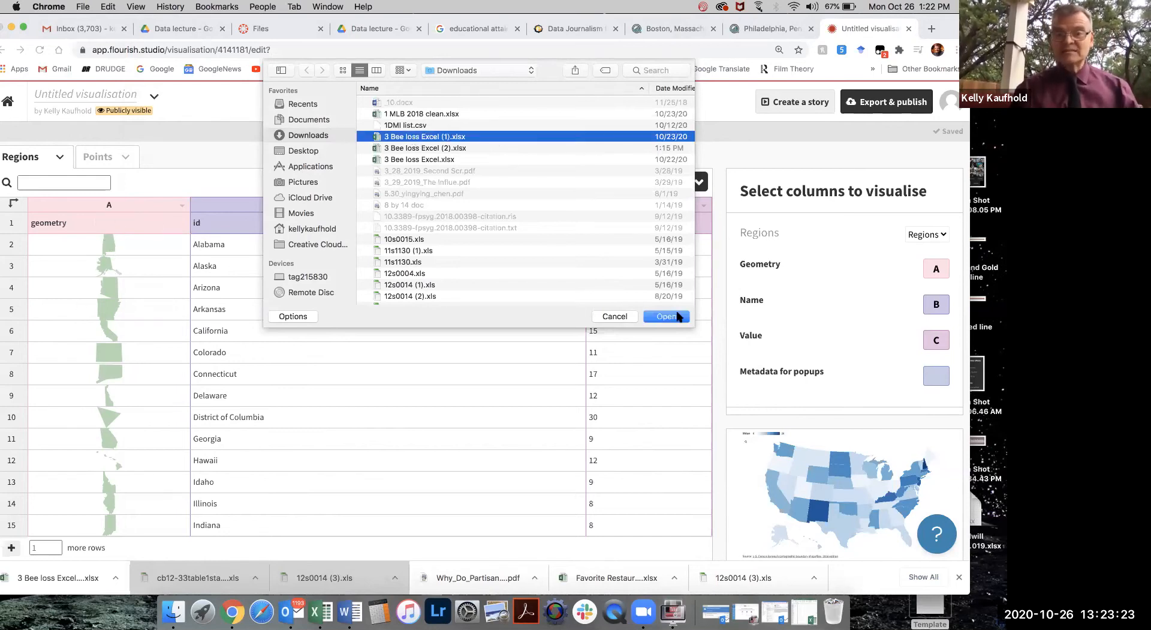
{"action": "left_click", "coordinate": [438, 148]}
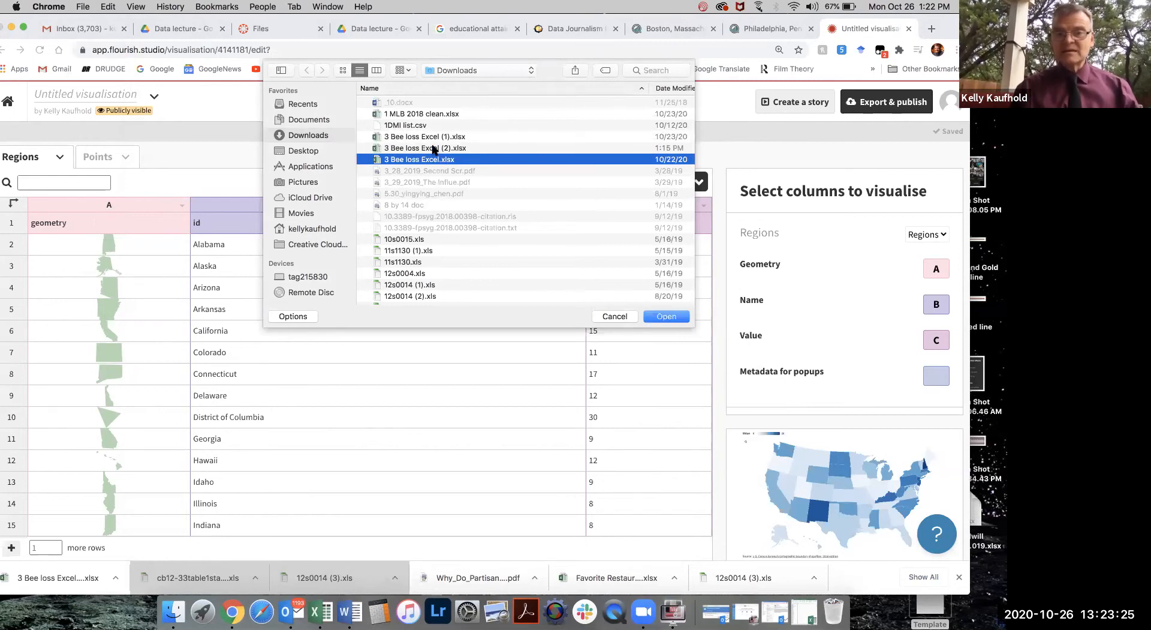
{"action": "left_click", "coordinate": [664, 317]}
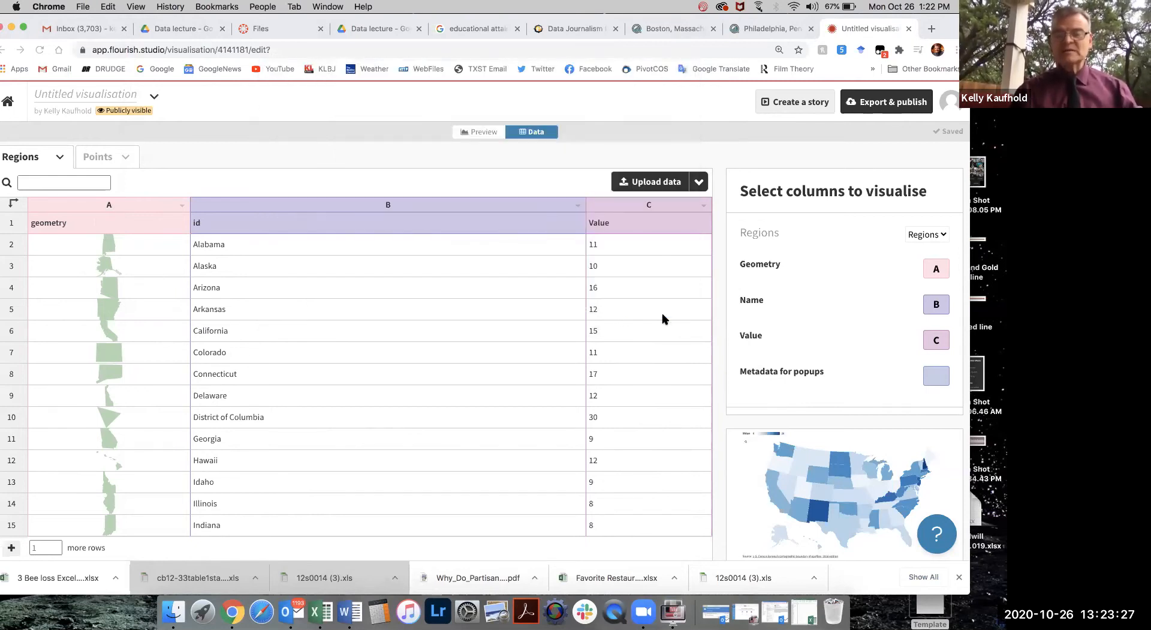
{"action": "left_click", "coordinate": [411, 381]}
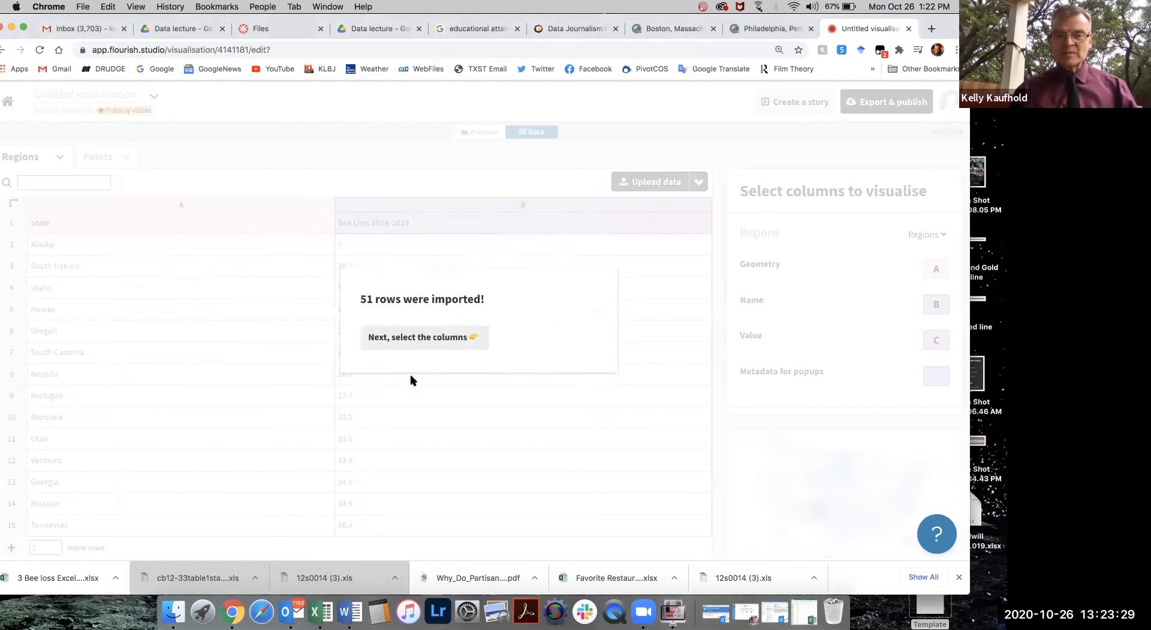
{"action": "left_click", "coordinate": [441, 338]}
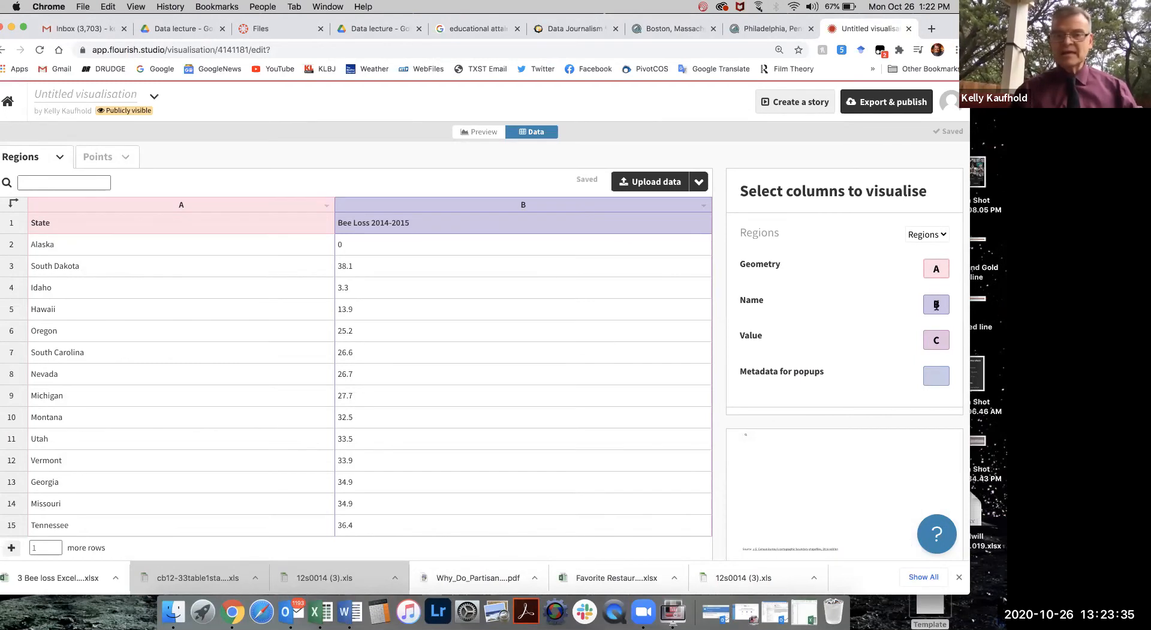
- Set the Name column to A and the Value column to B, then check the map preview and return to the data
{"action": "left_click", "coordinate": [944, 303]}
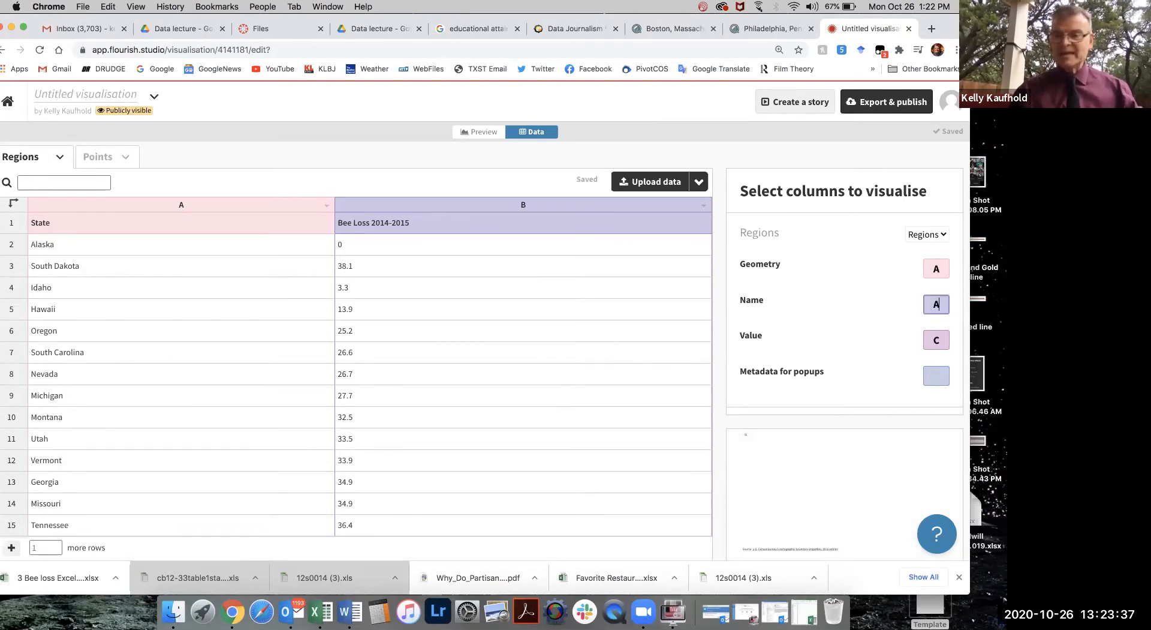
{"action": "left_click", "coordinate": [943, 339]}
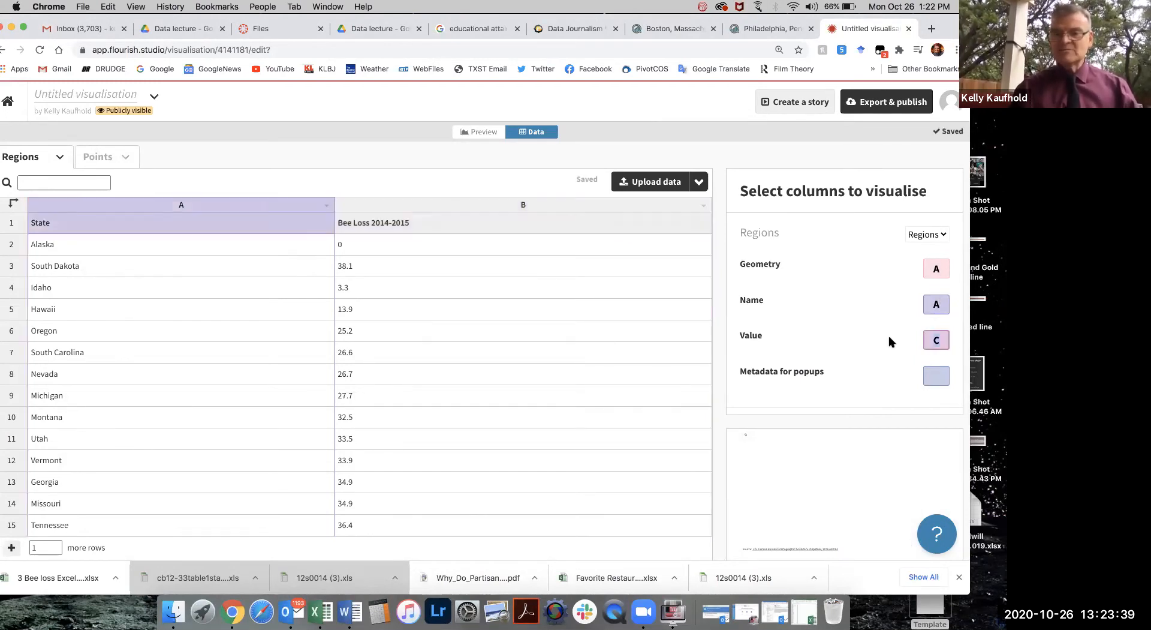
{"action": "type", "text": "B"}
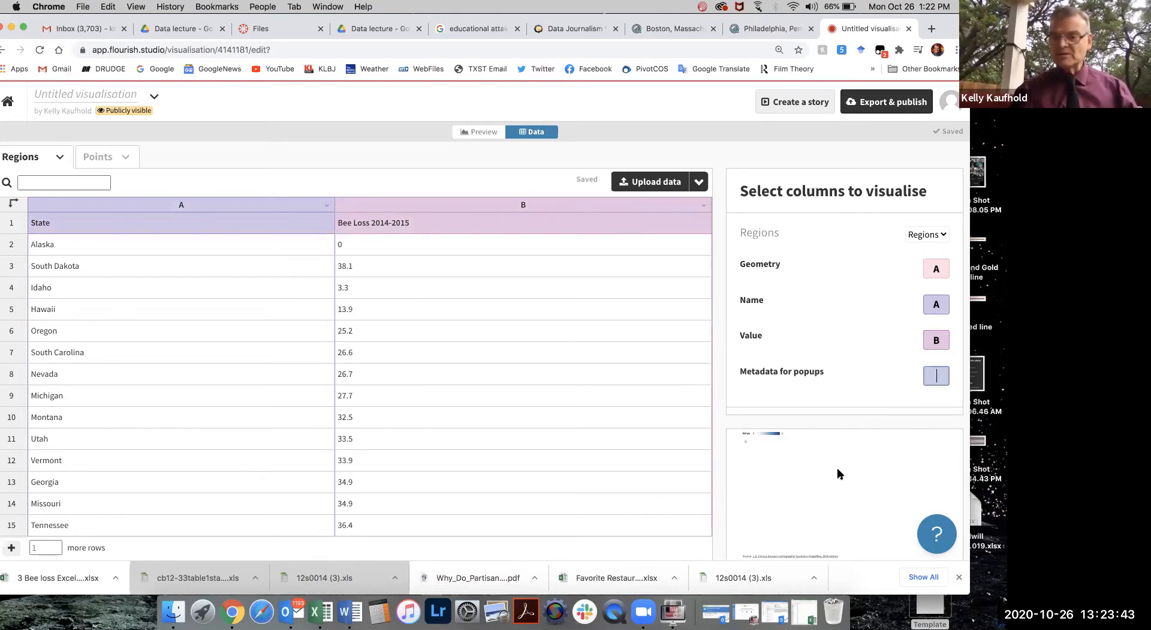
{"action": "left_click", "coordinate": [486, 133]}
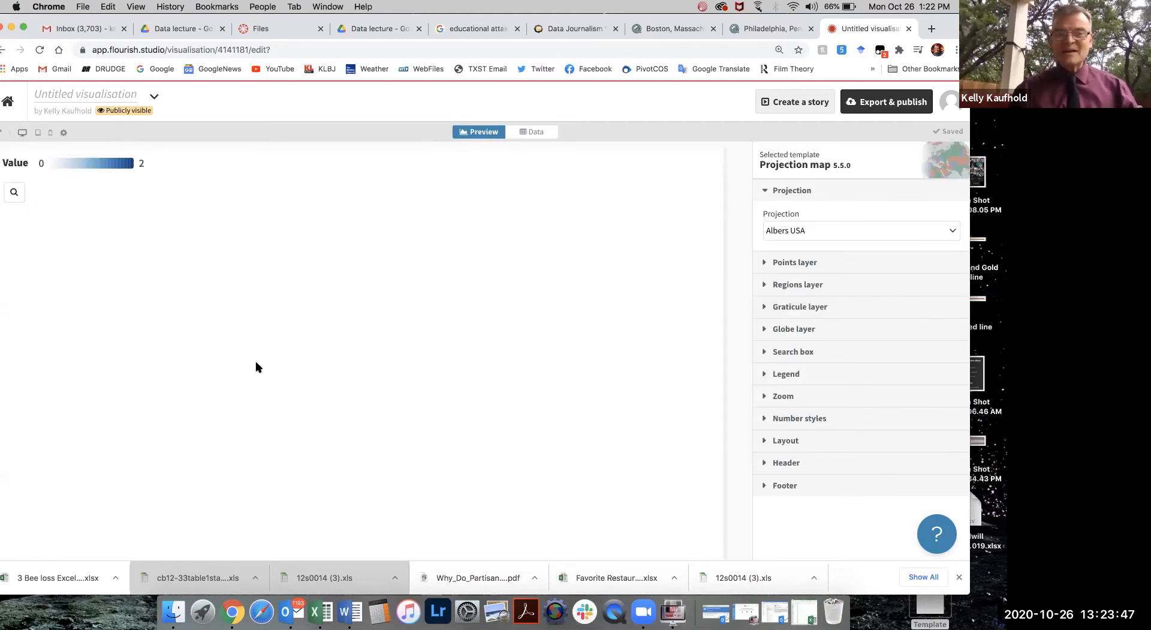
{"action": "left_click", "coordinate": [536, 137]}
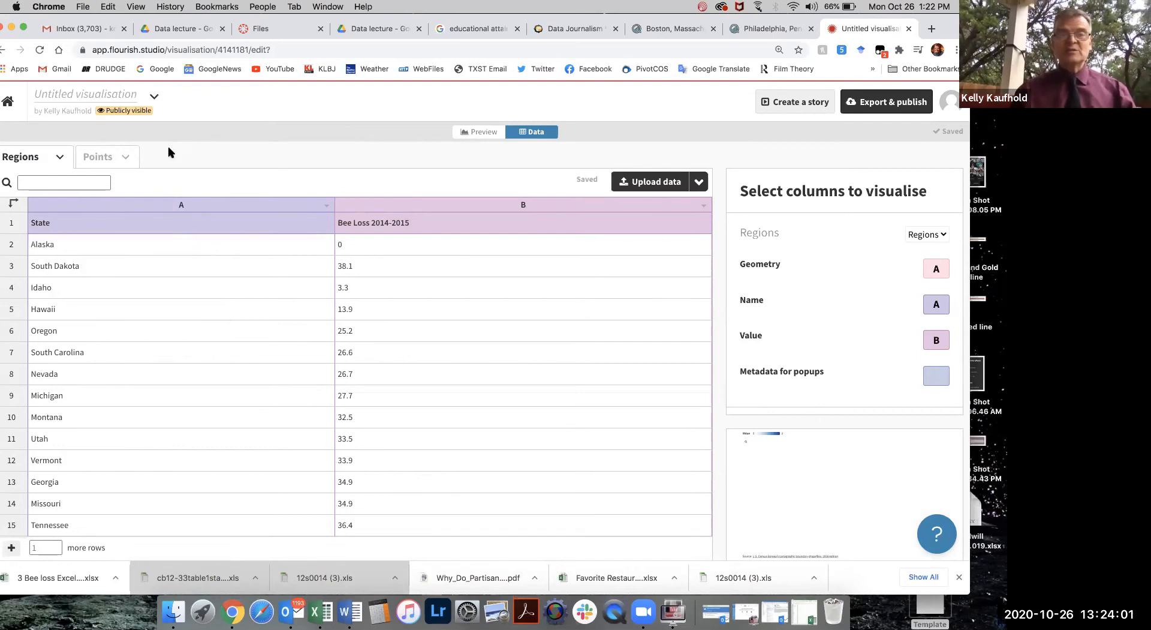
- Create a fresh US (states) projection map with the points layer disabled and open its Regions data sheet
{"action": "left_click", "coordinate": [8, 101]}
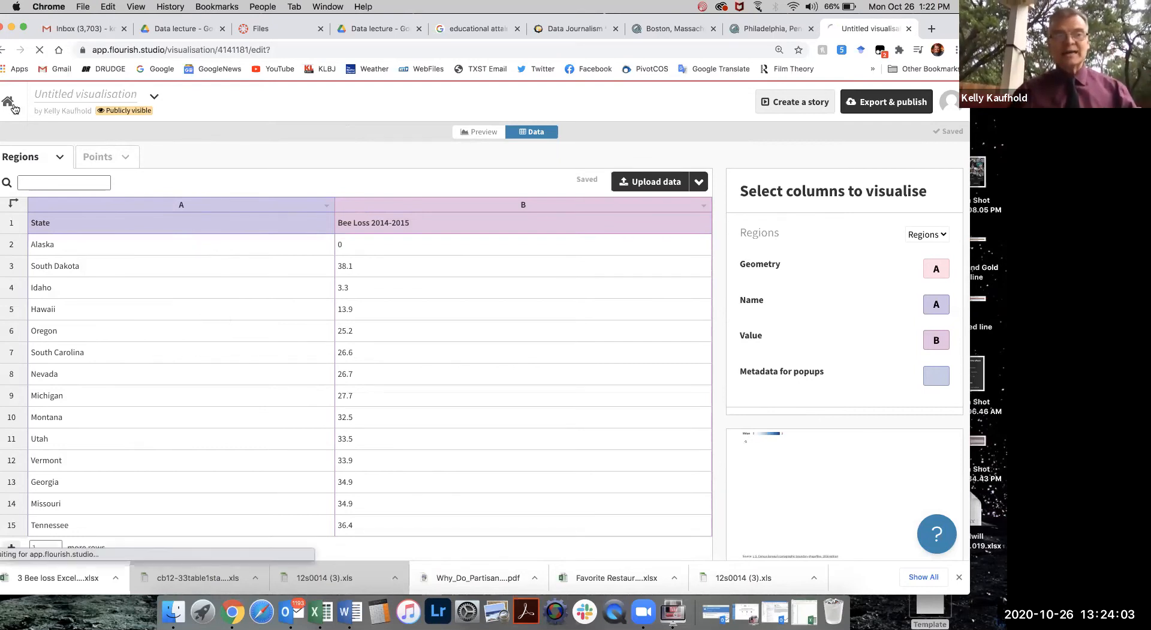
{"action": "scroll", "coordinate": [643, 372], "scroll_direction": "down", "scroll_amount": 5}
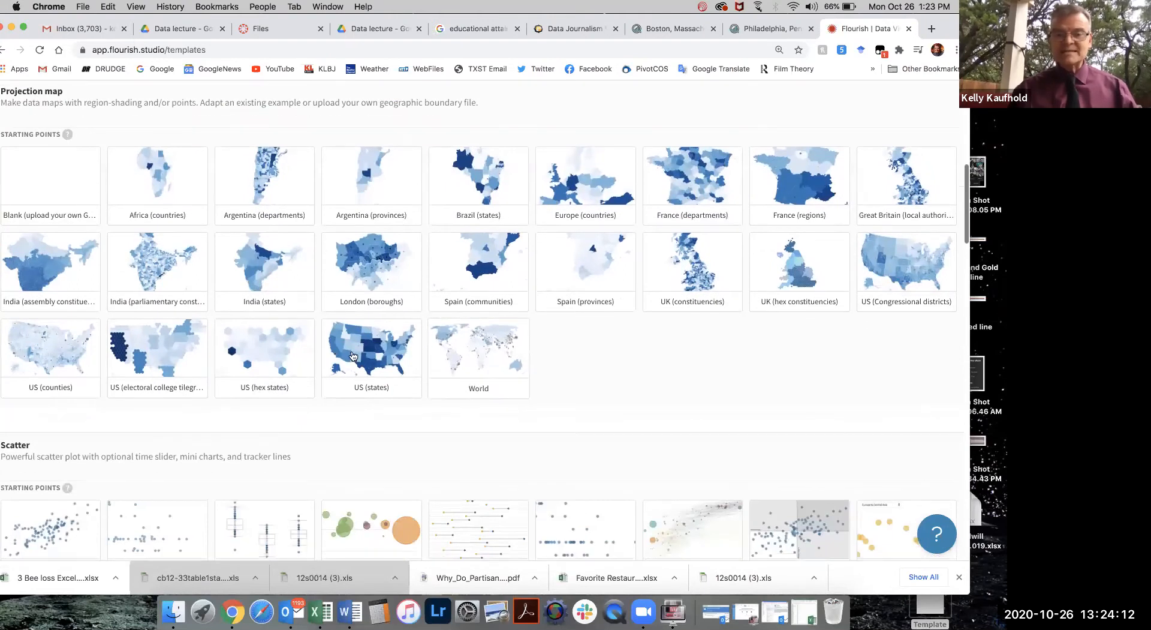
{"action": "left_click", "coordinate": [376, 350]}
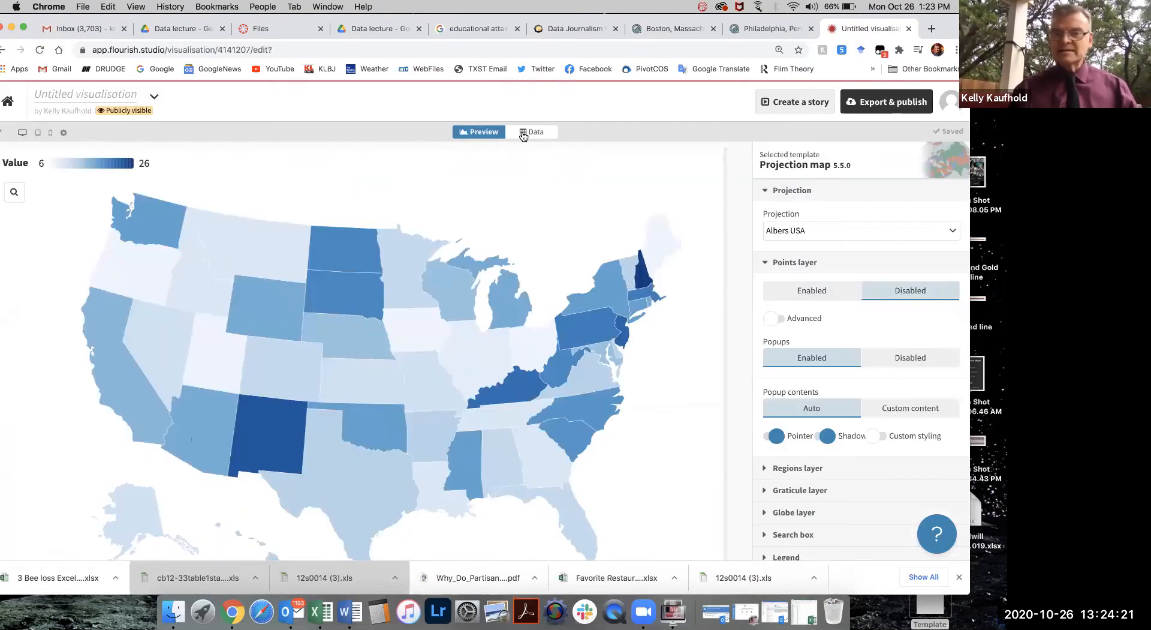
{"action": "left_click", "coordinate": [533, 135]}
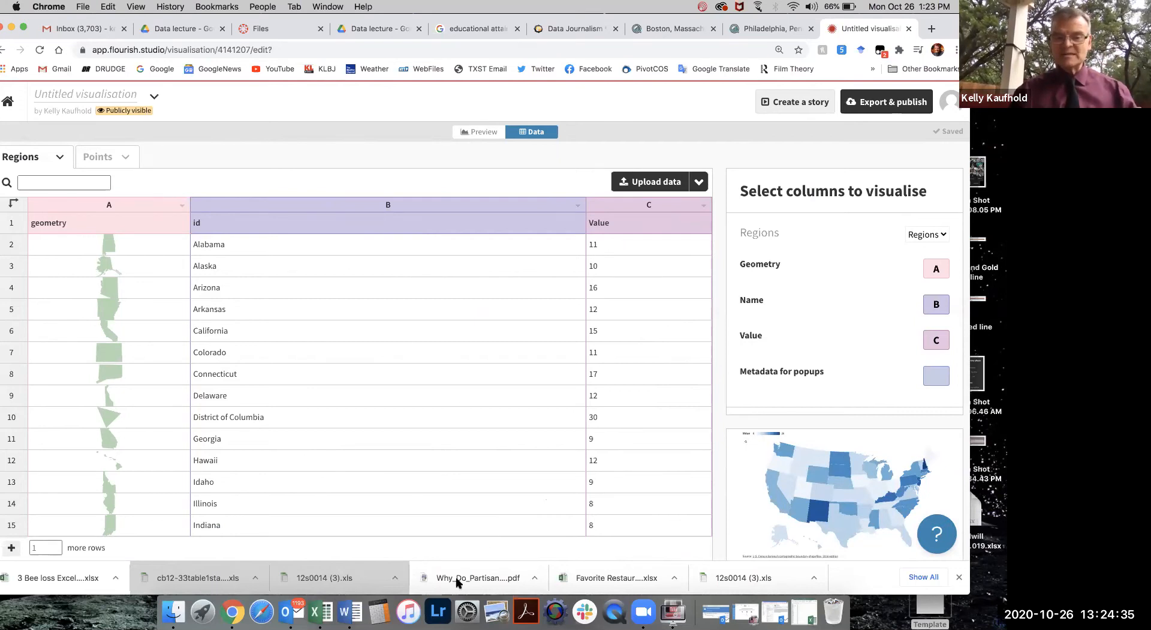
- Switch to the bee loss workbook in Excel and sort the state rows below the header by column A, A to Z
{"action": "left_click", "coordinate": [321, 612]}
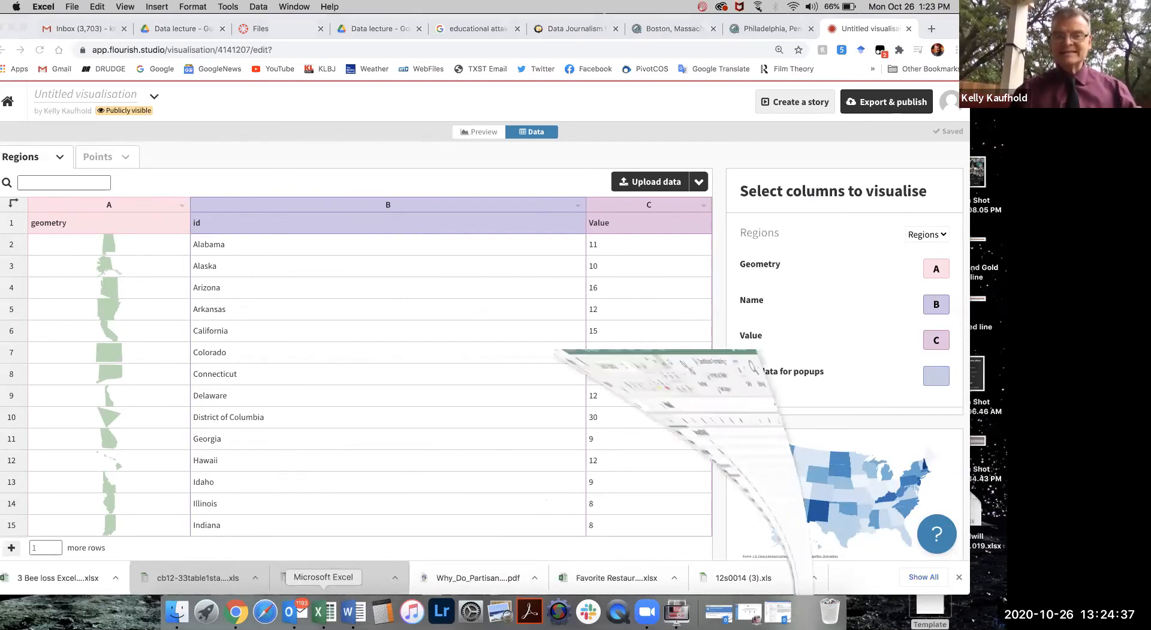
{"action": "left_click", "coordinate": [181, 157]}
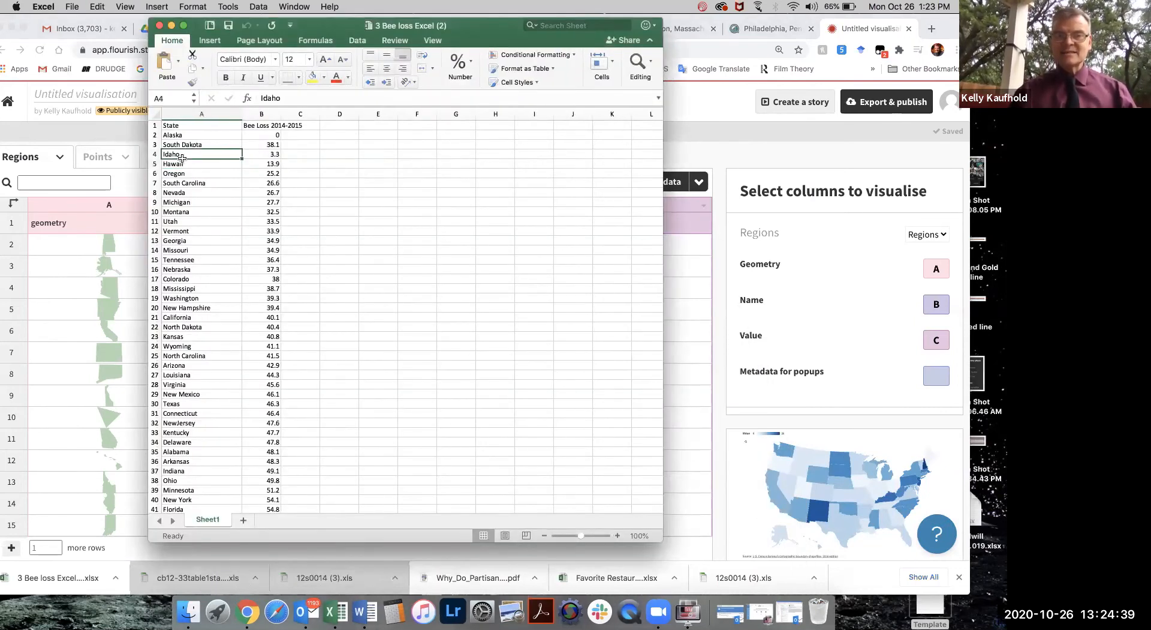
{"action": "left_click", "coordinate": [175, 126]}
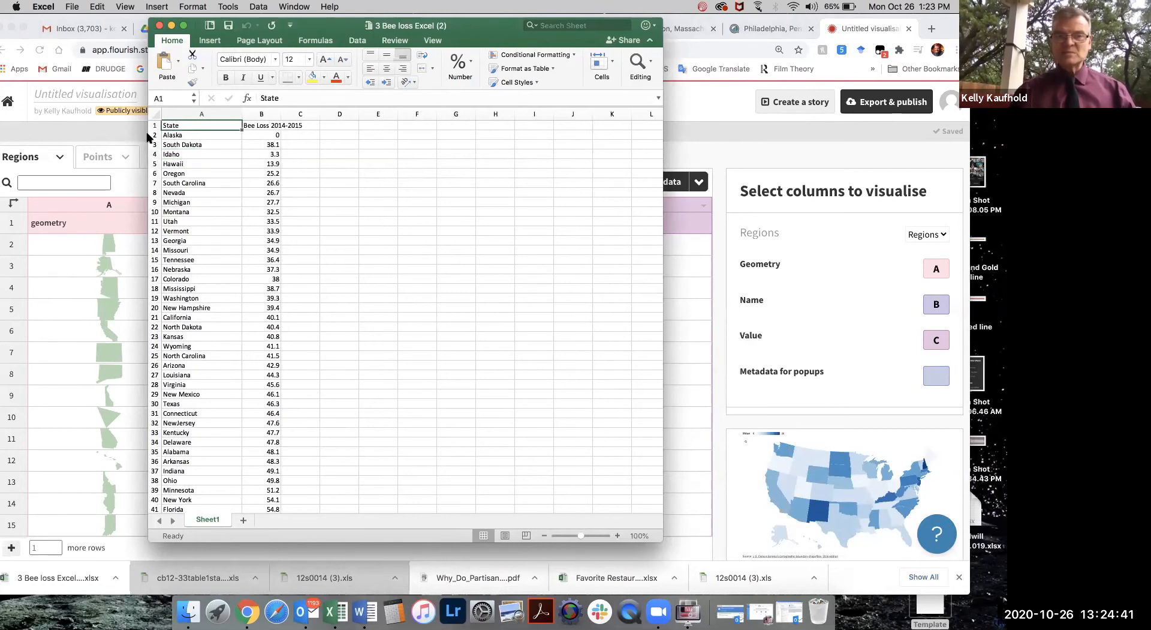
{"action": "key", "text": "Down"}
{"action": "key", "text": "shift+Right"}
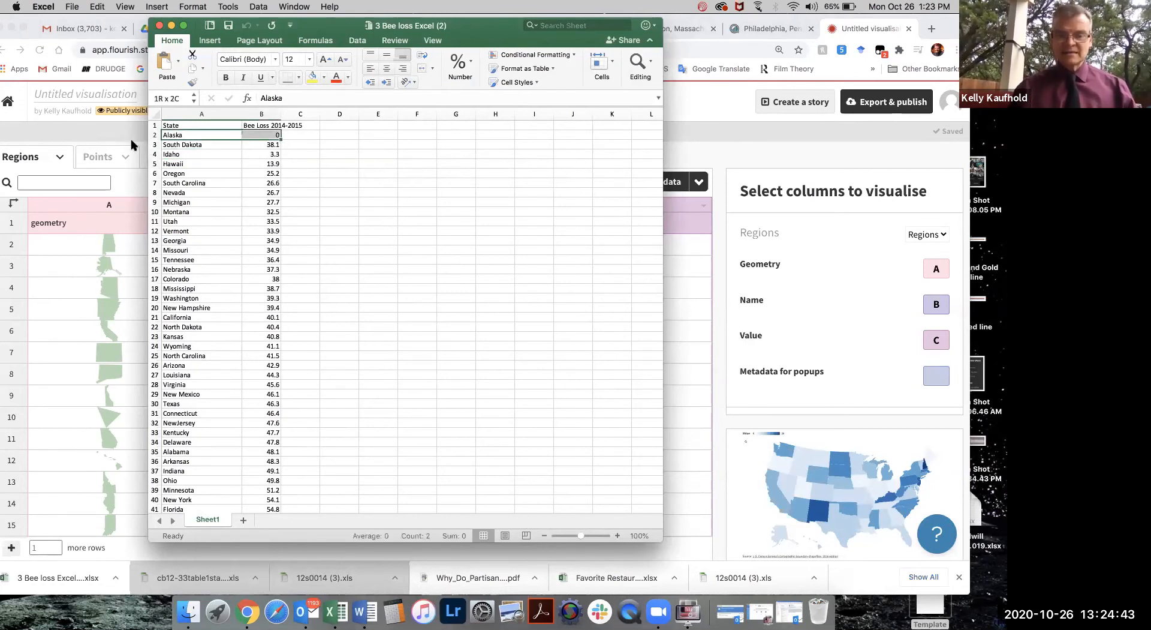
{"action": "key", "text": "super+shift+Down"}
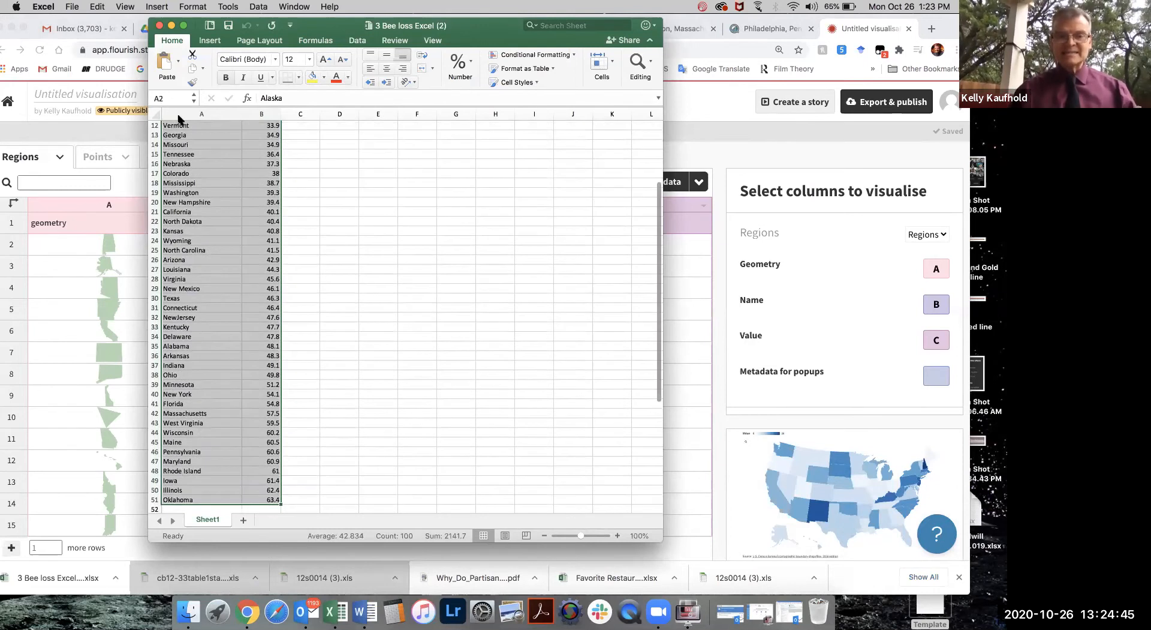
{"action": "left_click", "coordinate": [354, 41]}
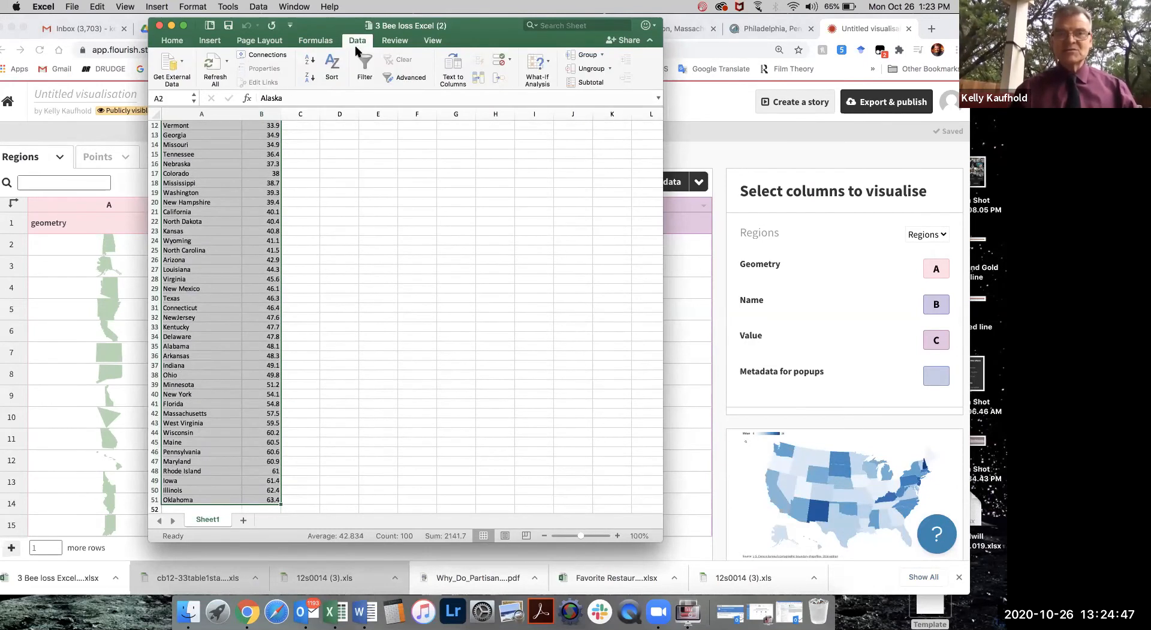
{"action": "left_click", "coordinate": [331, 66]}
{"action": "left_click", "coordinate": [314, 117]}
{"action": "left_click", "coordinate": [317, 102]}
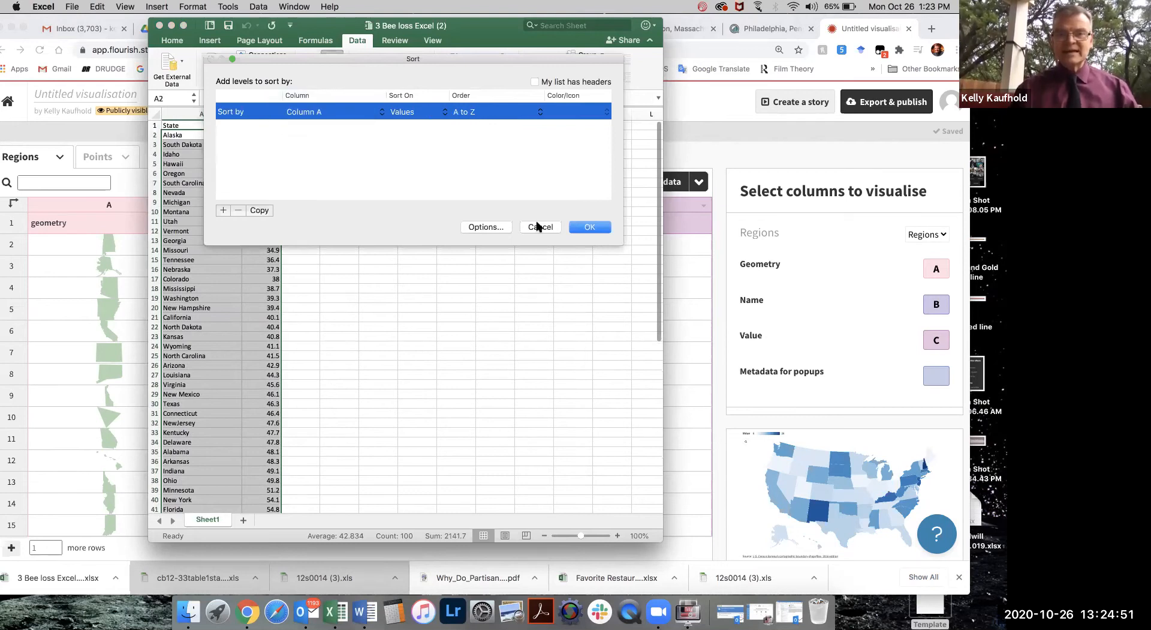
{"action": "left_click", "coordinate": [590, 227]}
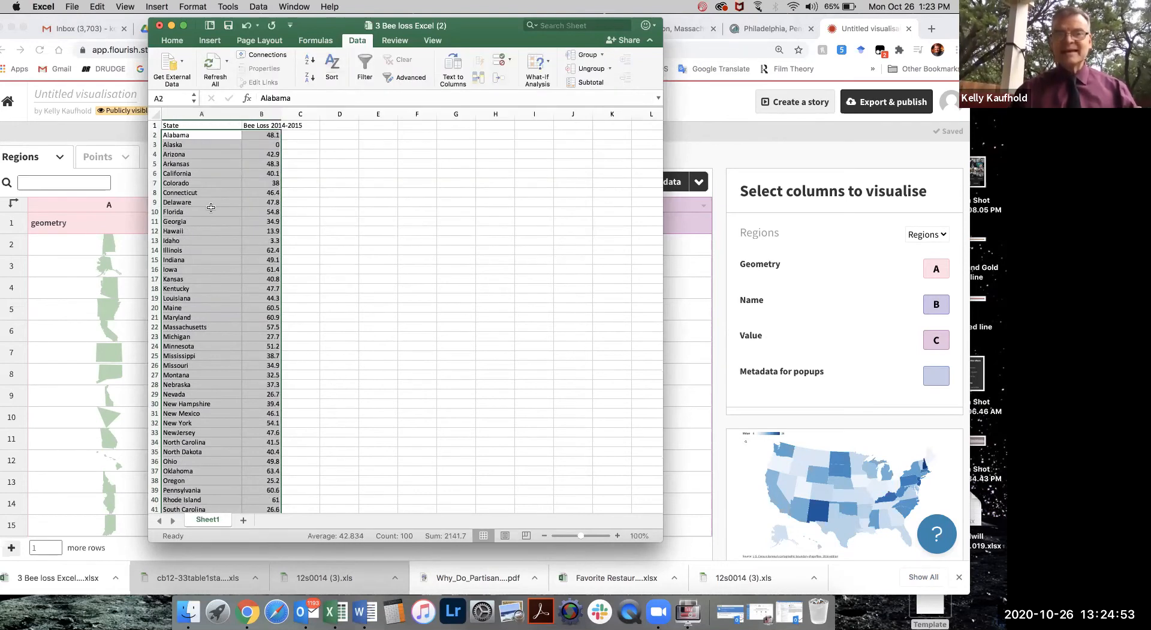
- Copy the bee loss values for all the states, cells B2 to B51, without the header
{"action": "left_click", "coordinate": [191, 183]}
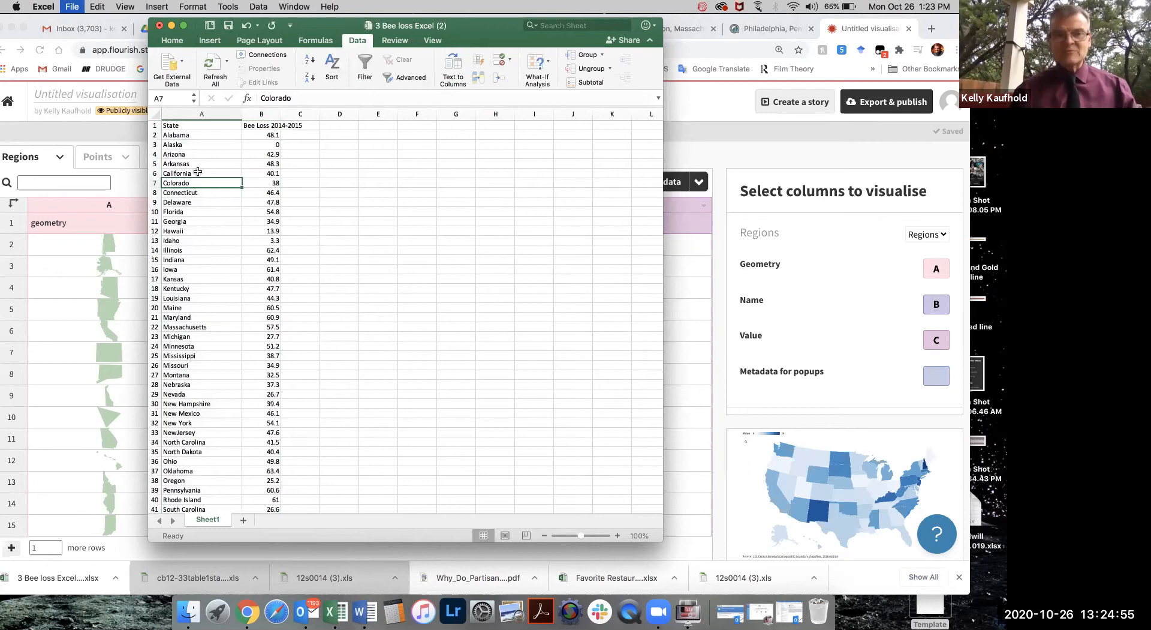
{"action": "left_click_drag", "start_coordinate": [198, 172], "coordinate": [198, 182]}
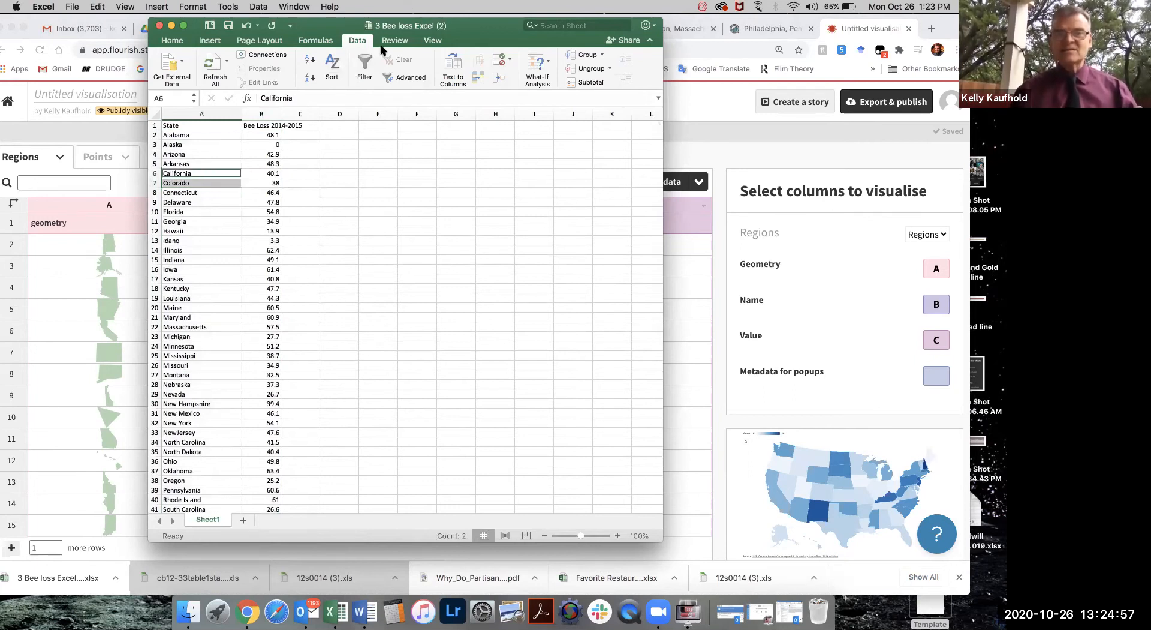
{"action": "left_click", "coordinate": [264, 162]}
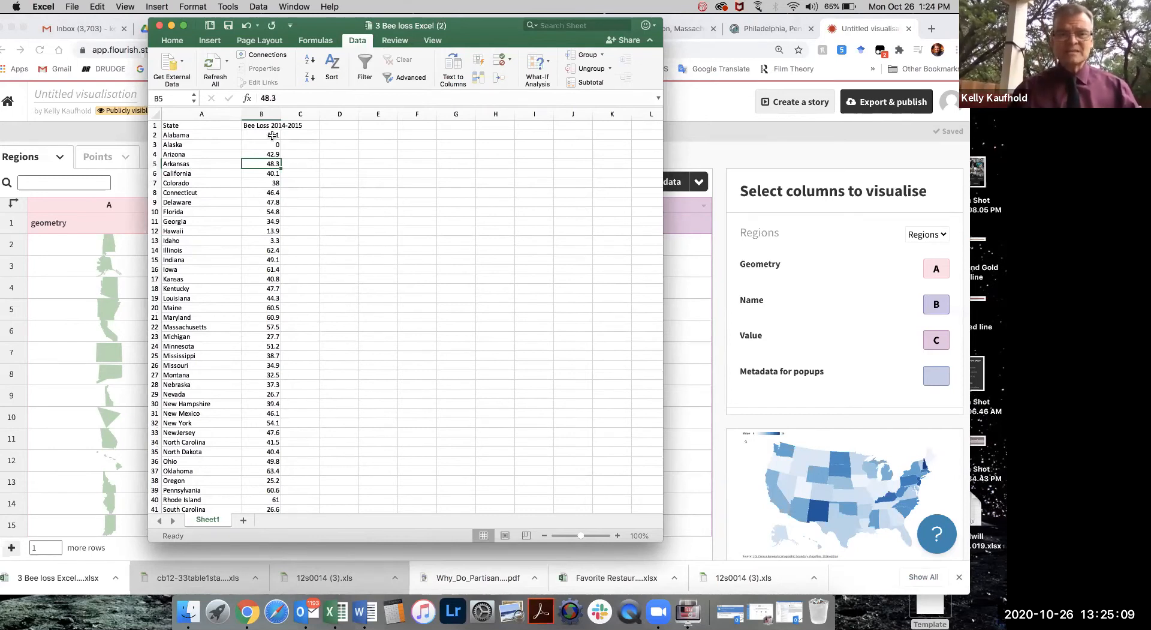
{"action": "left_click", "coordinate": [263, 135]}
{"action": "scroll", "coordinate": [254, 326], "scroll_direction": "down", "scroll_amount": 5}
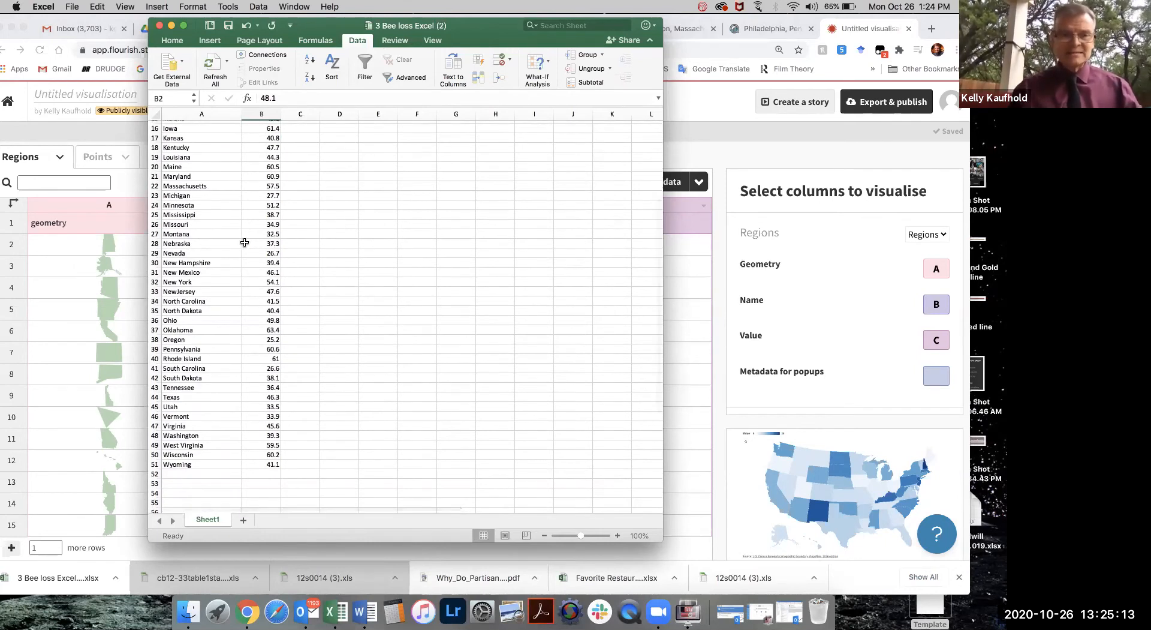
{"action": "left_click", "coordinate": [261, 177]}
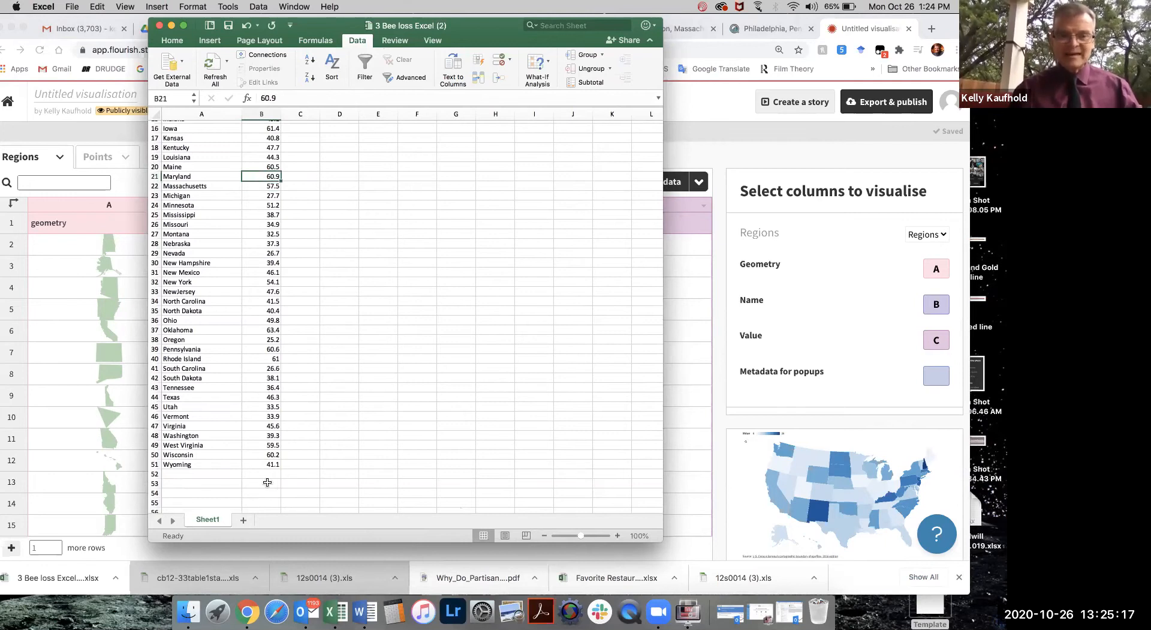
{"action": "left_click", "coordinate": [267, 465]}
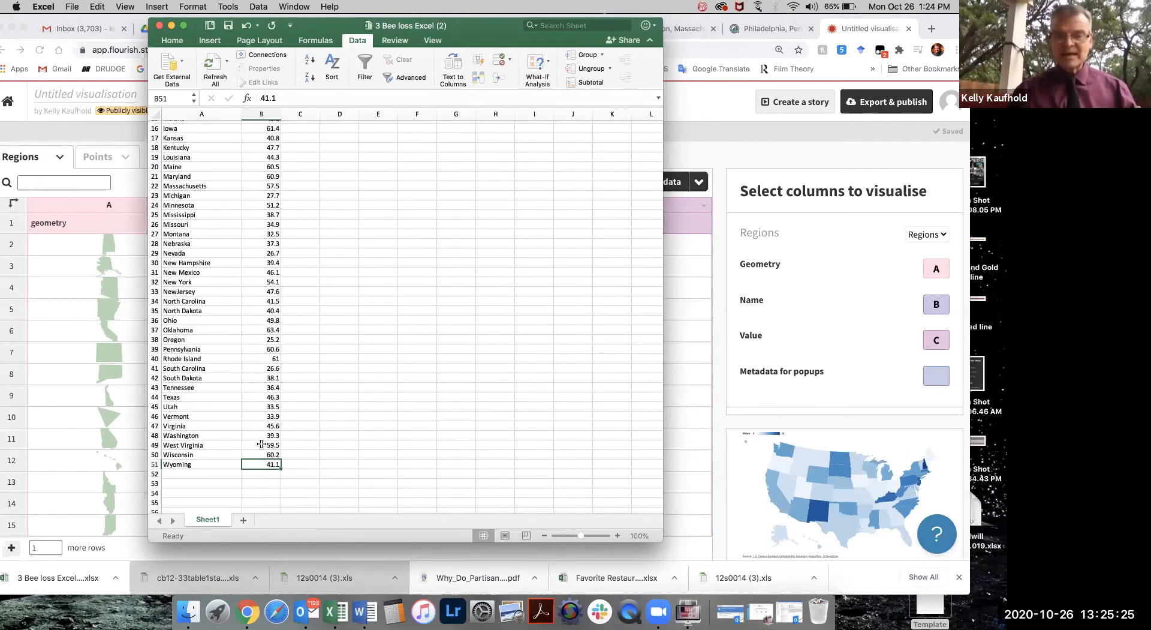
{"action": "scroll", "coordinate": [261, 444], "scroll_direction": "up", "scroll_amount": 5}
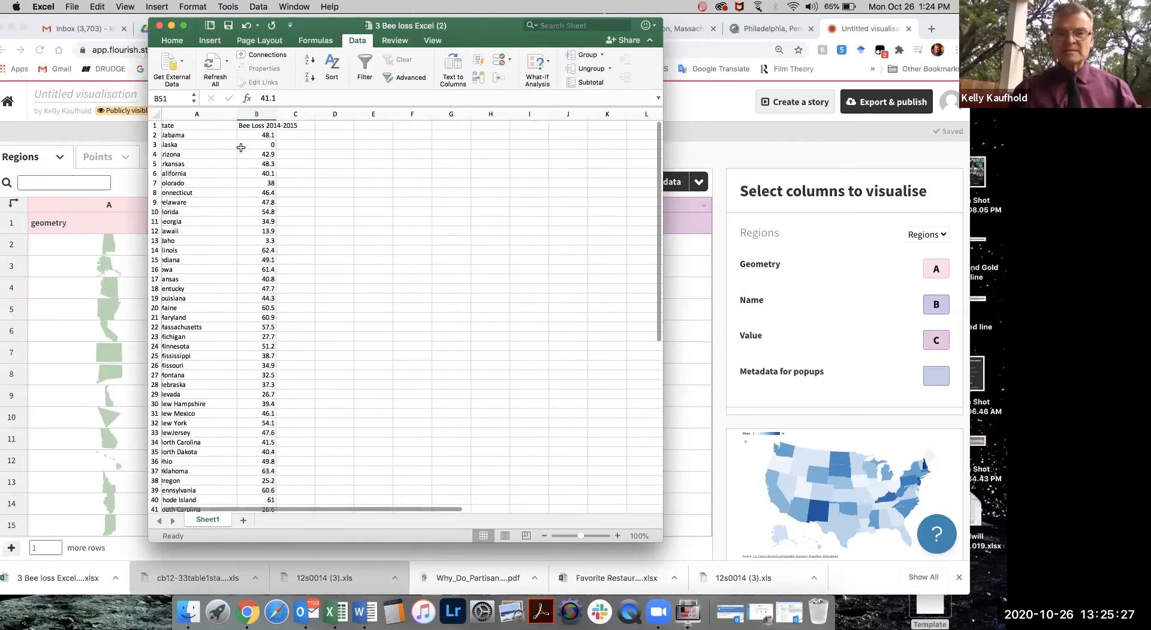
{"action": "left_click", "coordinate": [255, 135], "text": "shift"}
{"action": "key", "text": "super+c"}
{"action": "scroll", "coordinate": [254, 137], "scroll_direction": "down", "scroll_amount": 10}
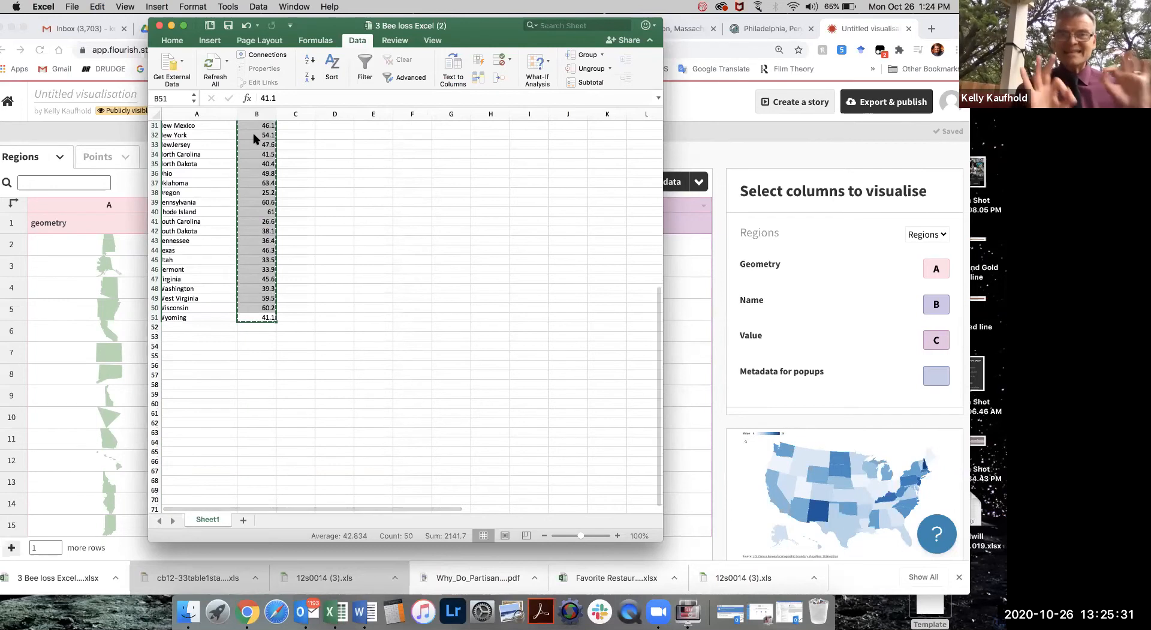
- Switch back to Flourish and paste the bee loss values over the Regions sheet's Value column from Alabama to Wisconsin
{"action": "left_click", "coordinate": [78, 366]}
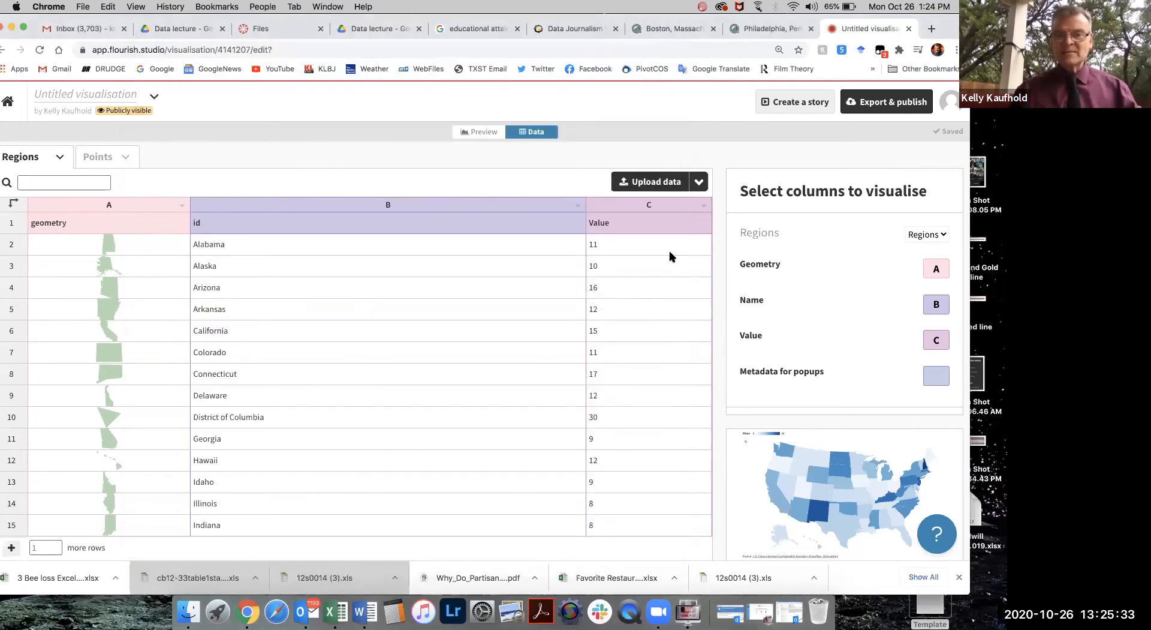
{"action": "left_click", "coordinate": [643, 247]}
{"action": "scroll", "coordinate": [641, 248], "scroll_direction": "down", "scroll_amount": 15}
{"action": "scroll", "coordinate": [641, 247], "scroll_direction": "down", "scroll_amount": 5}
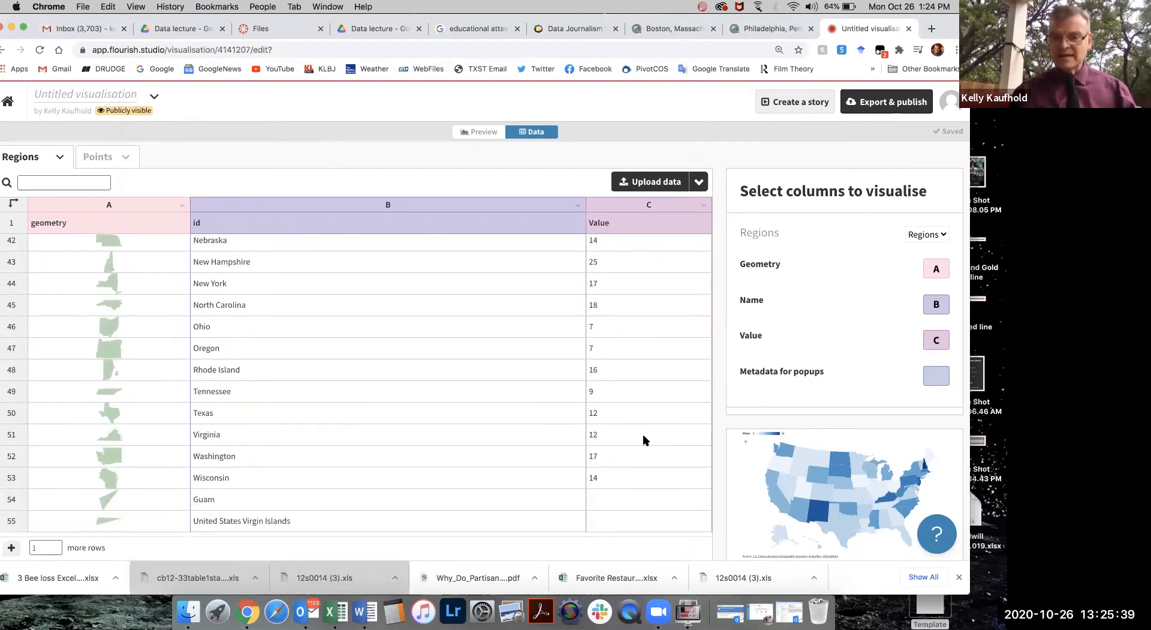
{"action": "left_click", "coordinate": [645, 478], "text": "shift"}
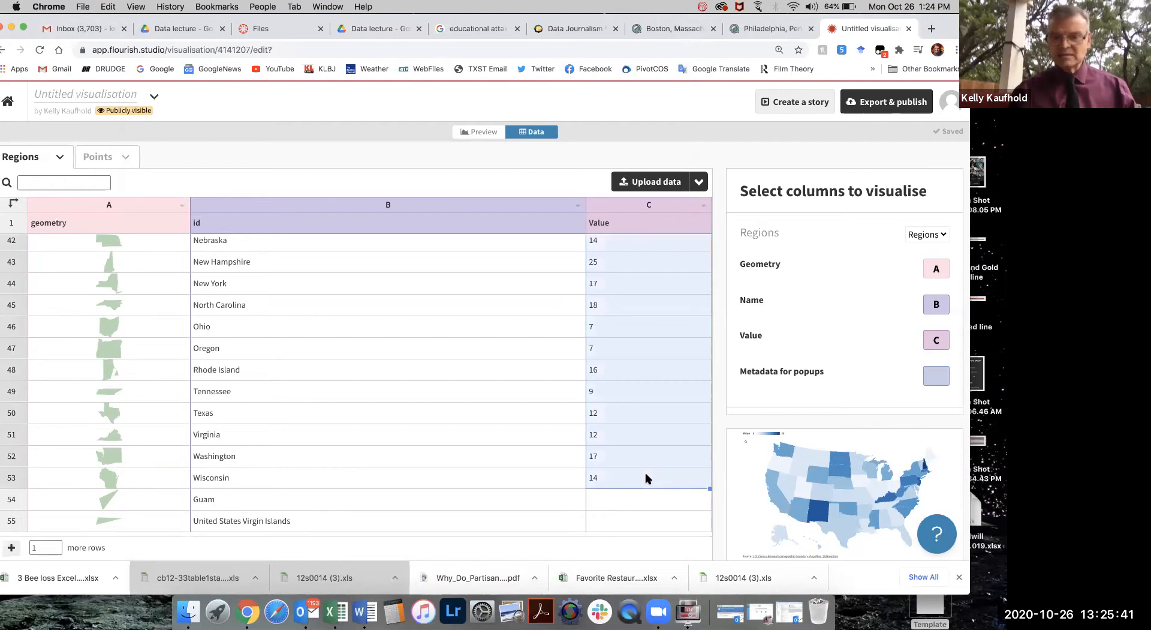
{"action": "key", "text": "super+v"}
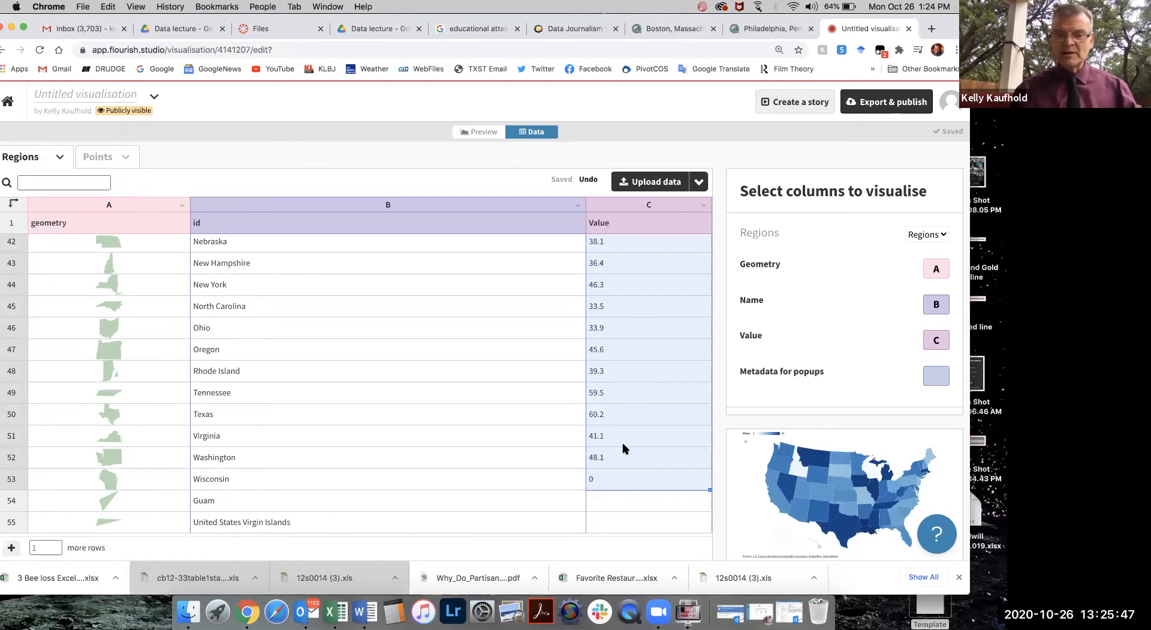
- Check the pasted values against the state names in the Regions sheet, and undo the paste
{"action": "scroll", "coordinate": [624, 448], "scroll_direction": "up", "scroll_amount": 4}
{"action": "scroll", "coordinate": [624, 448], "scroll_direction": "up", "scroll_amount": 12}
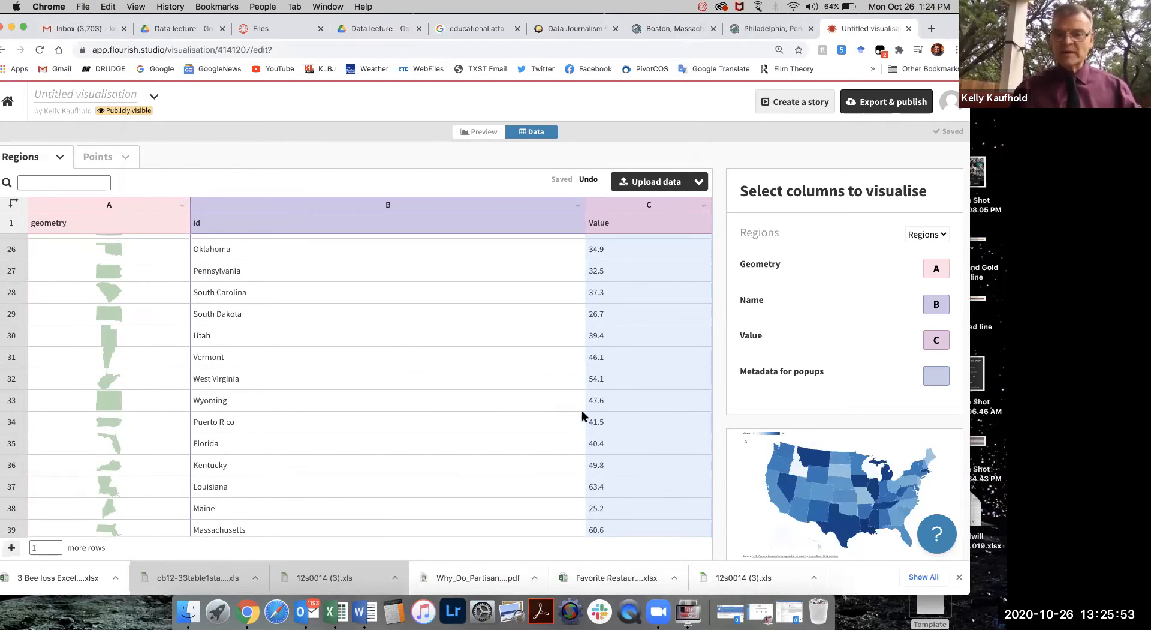
{"action": "scroll", "coordinate": [427, 385], "scroll_direction": "up", "scroll_amount": 3}
{"action": "scroll", "coordinate": [427, 385], "scroll_direction": "up", "scroll_amount": 2}
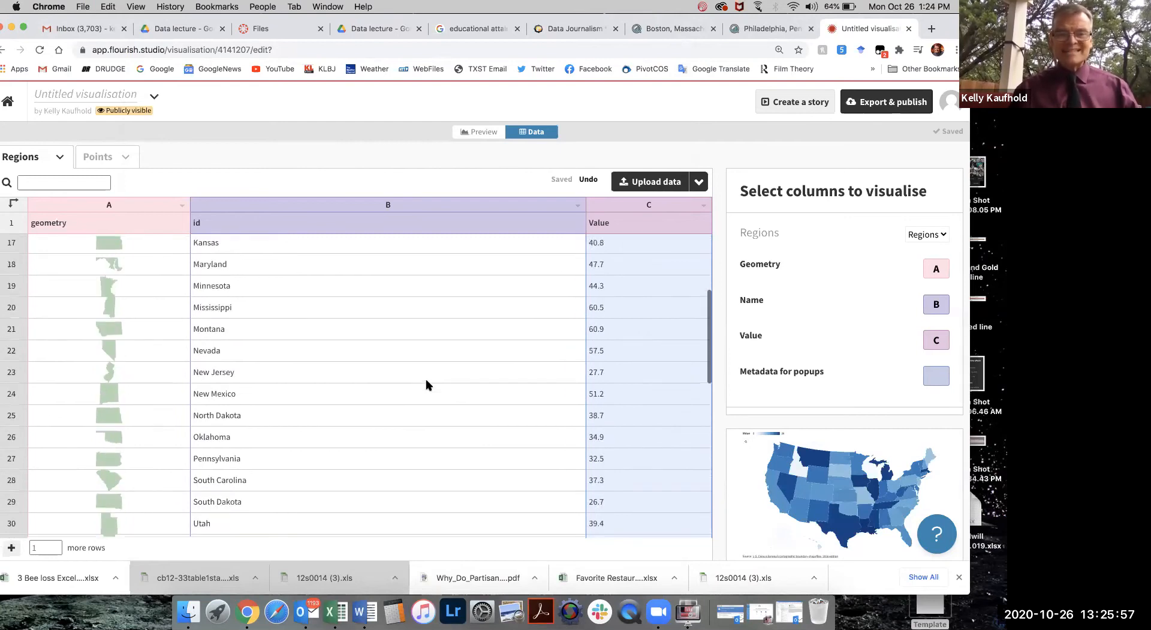
{"action": "scroll", "coordinate": [427, 384], "scroll_direction": "up", "scroll_amount": 3}
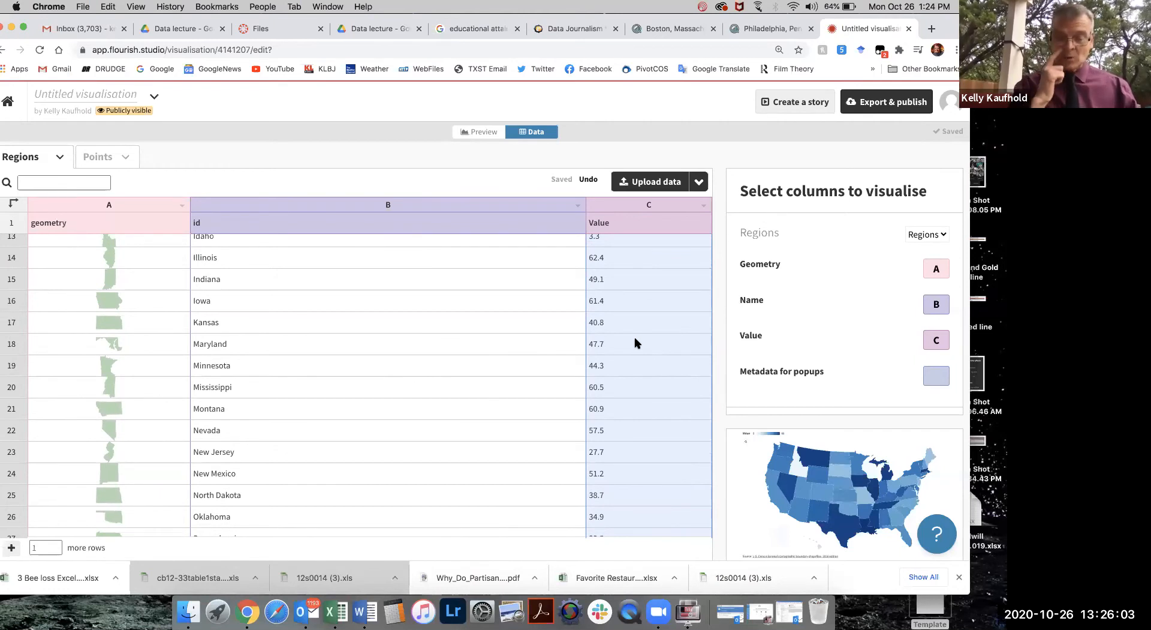
{"action": "key", "text": "super+z"}
{"action": "left_click", "coordinate": [322, 345]}
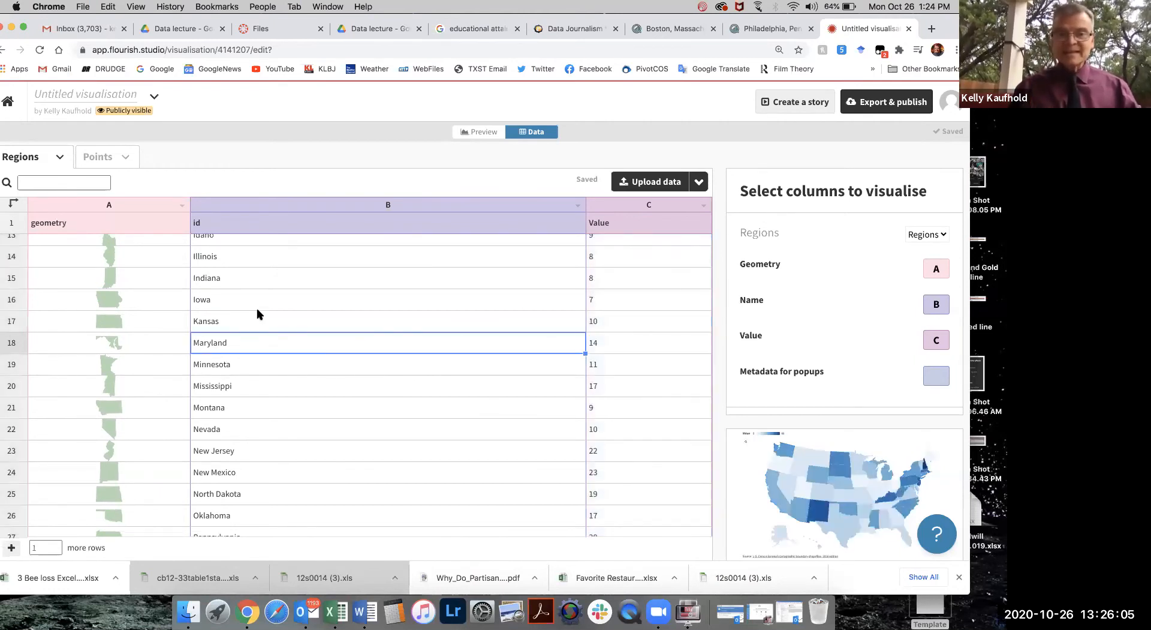
- Remove the District of Columbia row from the Regions sheet
{"action": "scroll", "coordinate": [259, 315], "scroll_direction": "up", "scroll_amount": 5}
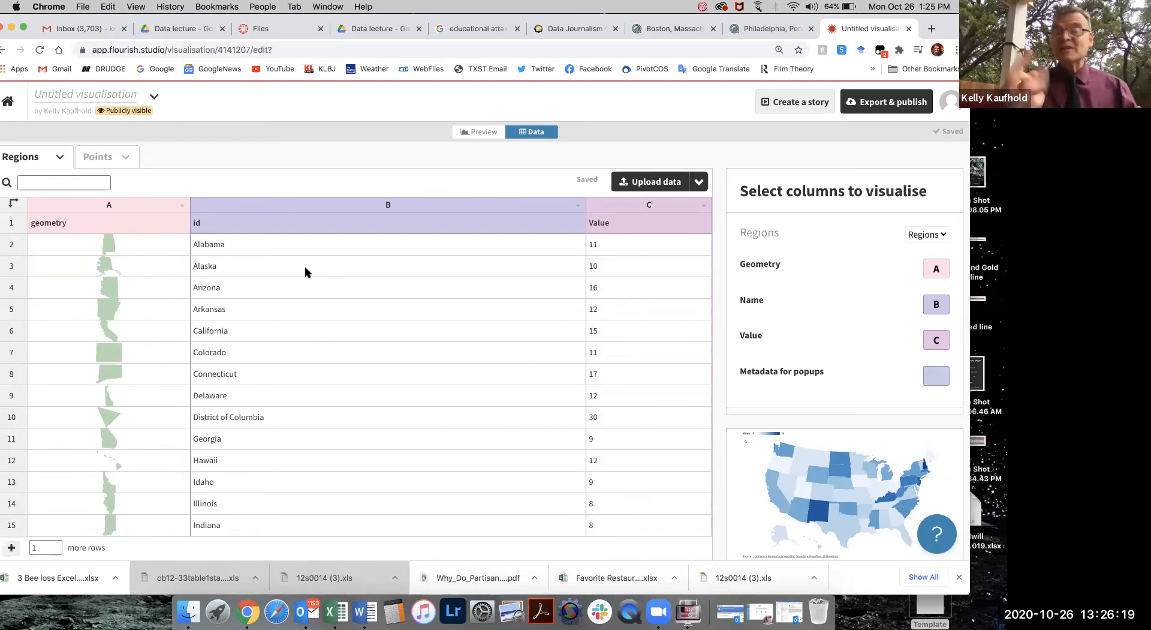
{"action": "scroll", "coordinate": [305, 271], "scroll_direction": "down", "scroll_amount": 2}
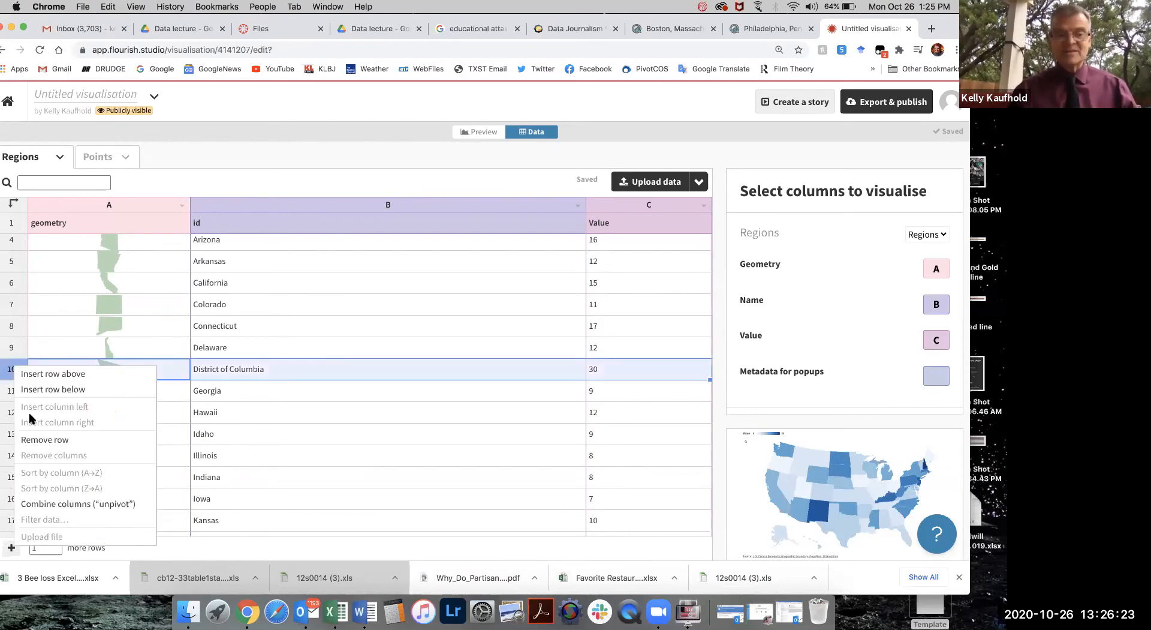
{"action": "left_click", "coordinate": [36, 440]}
- Look through the Regions rows for entries missing from the workbook and remove the Puerto Rico row
{"action": "scroll", "coordinate": [286, 369], "scroll_direction": "down", "scroll_amount": 1}
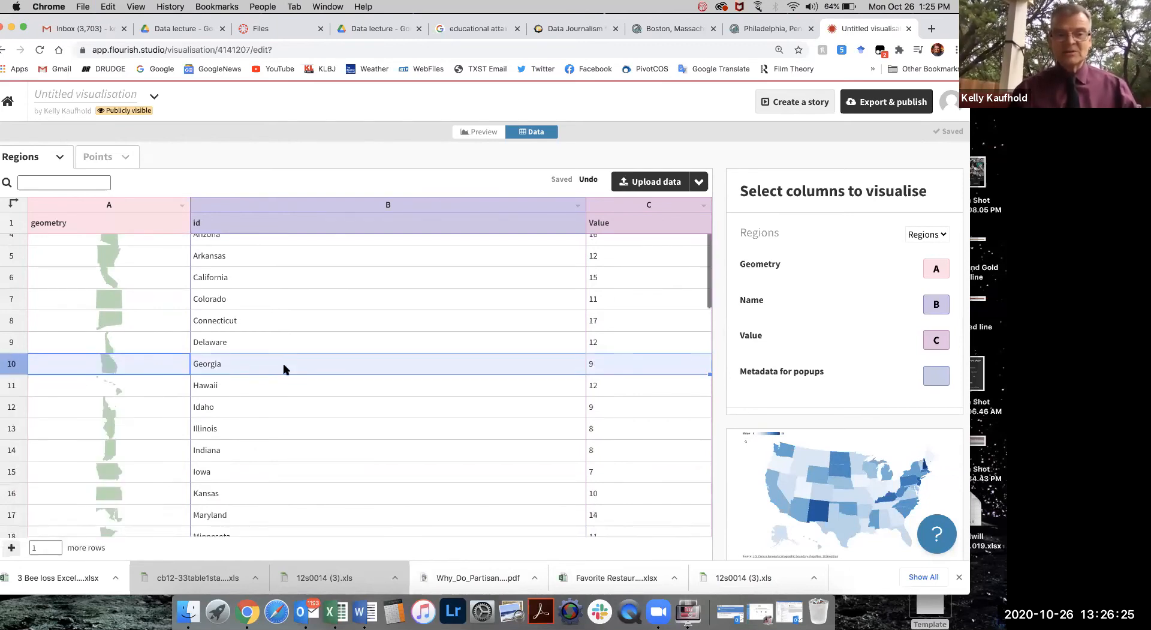
{"action": "scroll", "coordinate": [286, 369], "scroll_direction": "down", "scroll_amount": 5}
{"action": "scroll", "coordinate": [285, 369], "scroll_direction": "up", "scroll_amount": 8}
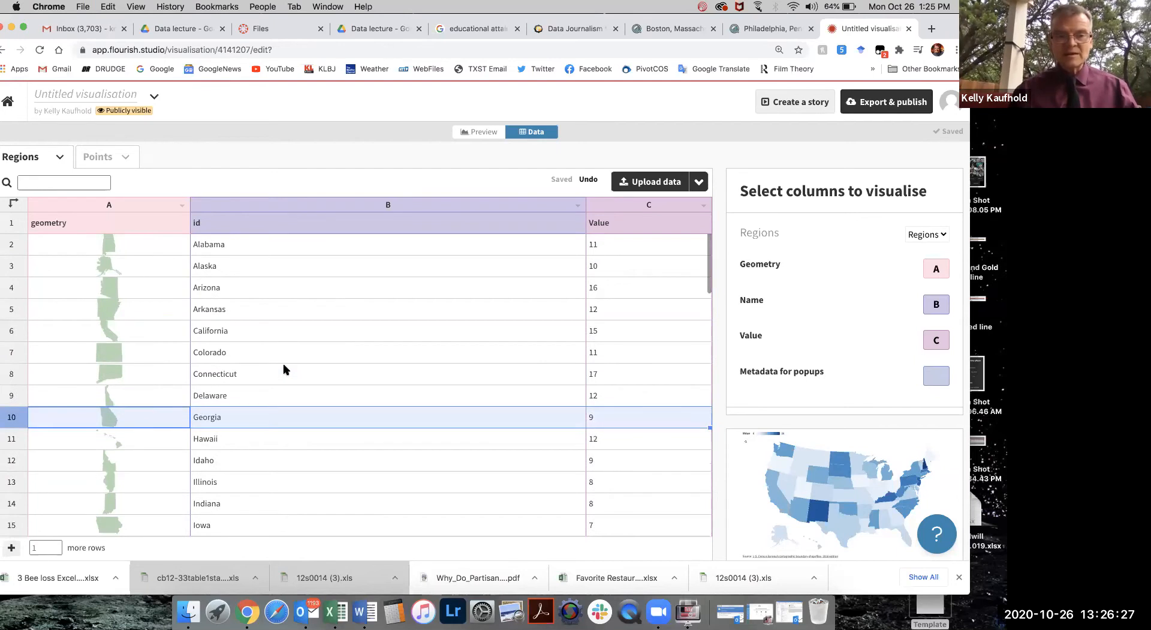
{"action": "scroll", "coordinate": [285, 368], "scroll_direction": "down", "scroll_amount": 5}
{"action": "scroll", "coordinate": [286, 369], "scroll_direction": "down", "scroll_amount": 4}
{"action": "scroll", "coordinate": [286, 369], "scroll_direction": "down", "scroll_amount": 3}
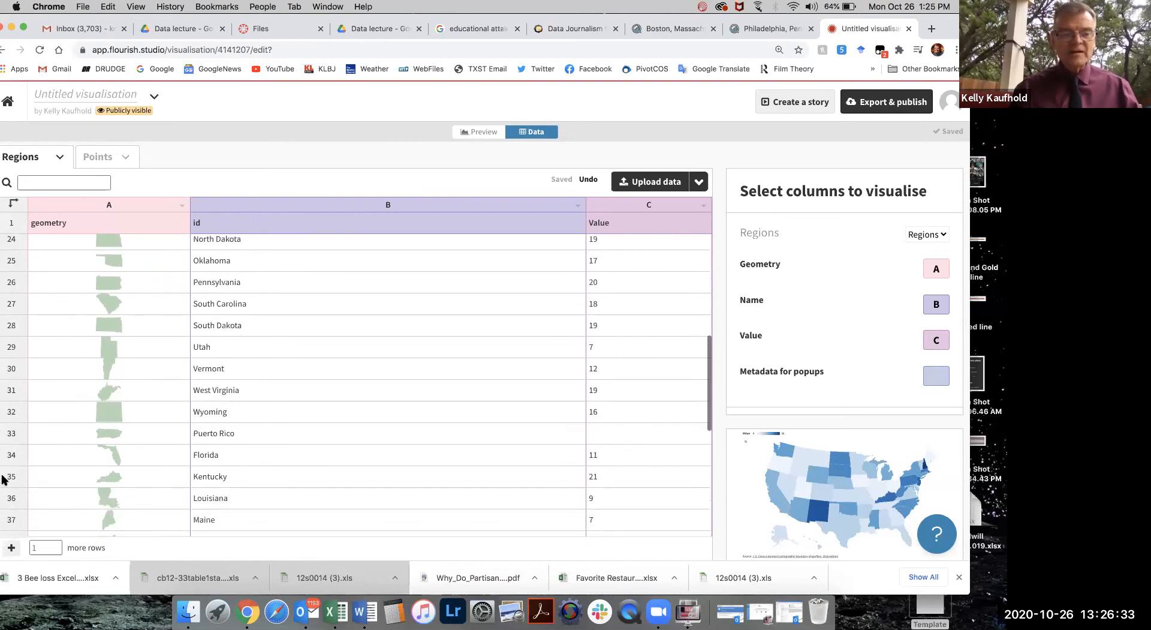
{"action": "right_click", "coordinate": [11, 435]}
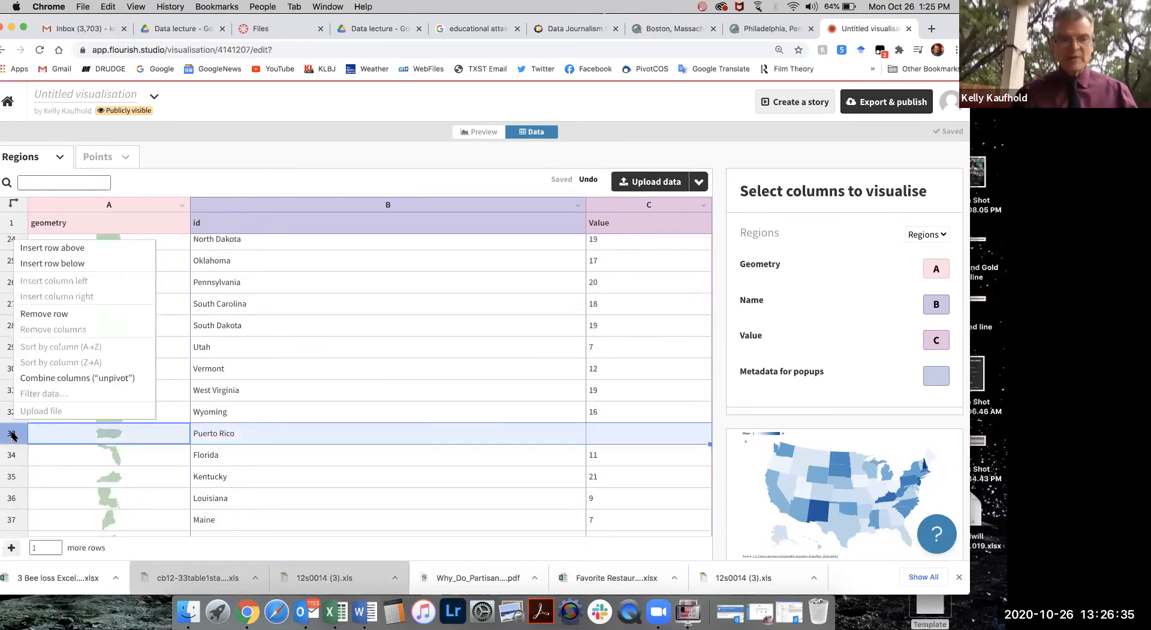
{"action": "left_click", "coordinate": [45, 313]}
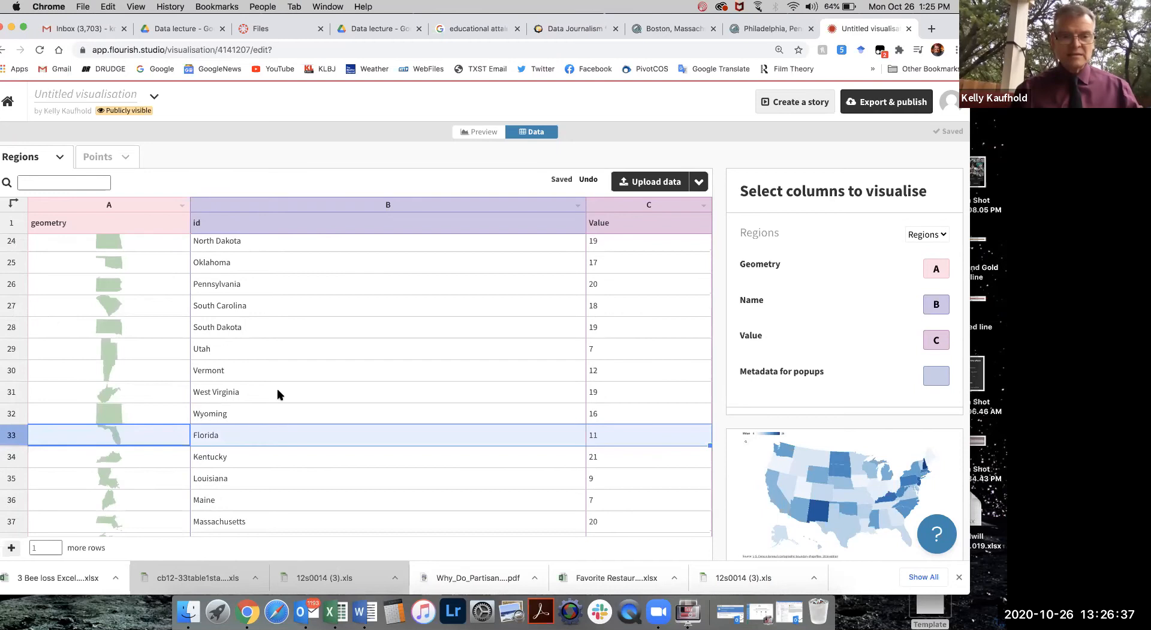
- Remove the Guam and United States Virgin Islands rows from the end of the Regions sheet
{"action": "scroll", "coordinate": [263, 398], "scroll_direction": "down", "scroll_amount": 10}
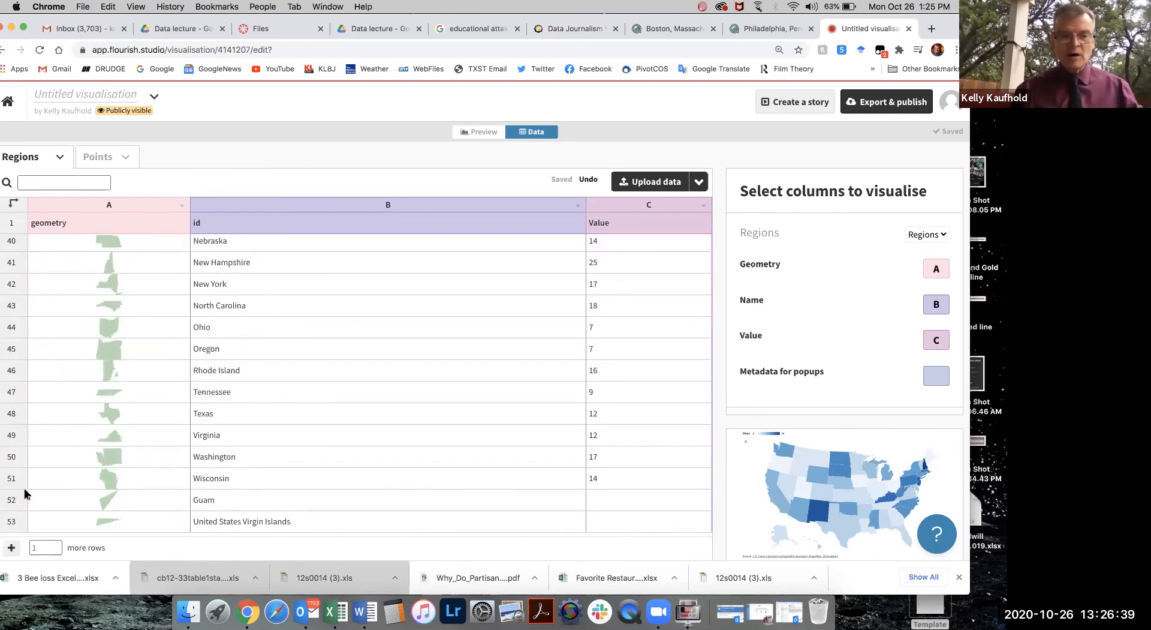
{"action": "left_click", "coordinate": [11, 501]}
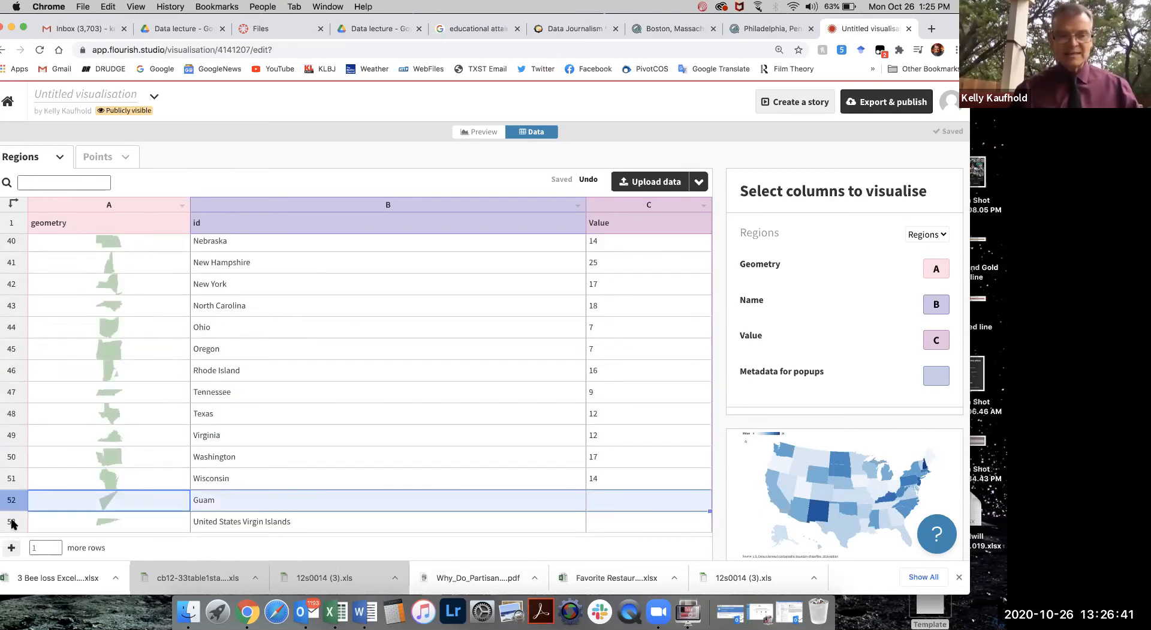
{"action": "left_click", "coordinate": [13, 523], "text": "shift"}
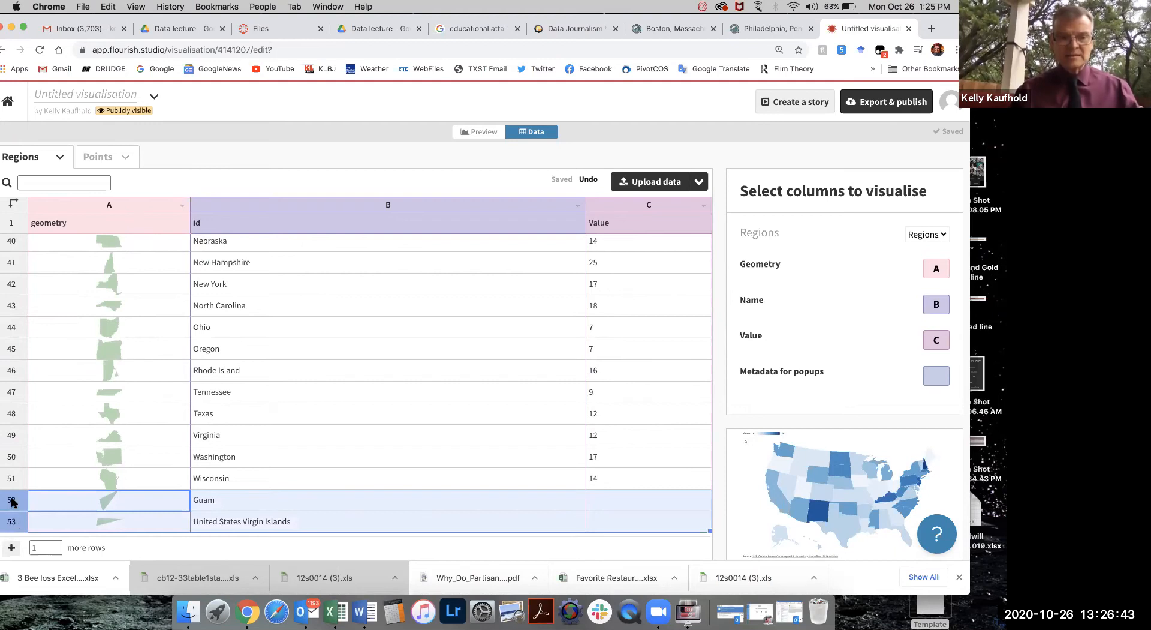
{"action": "right_click", "coordinate": [11, 501]}
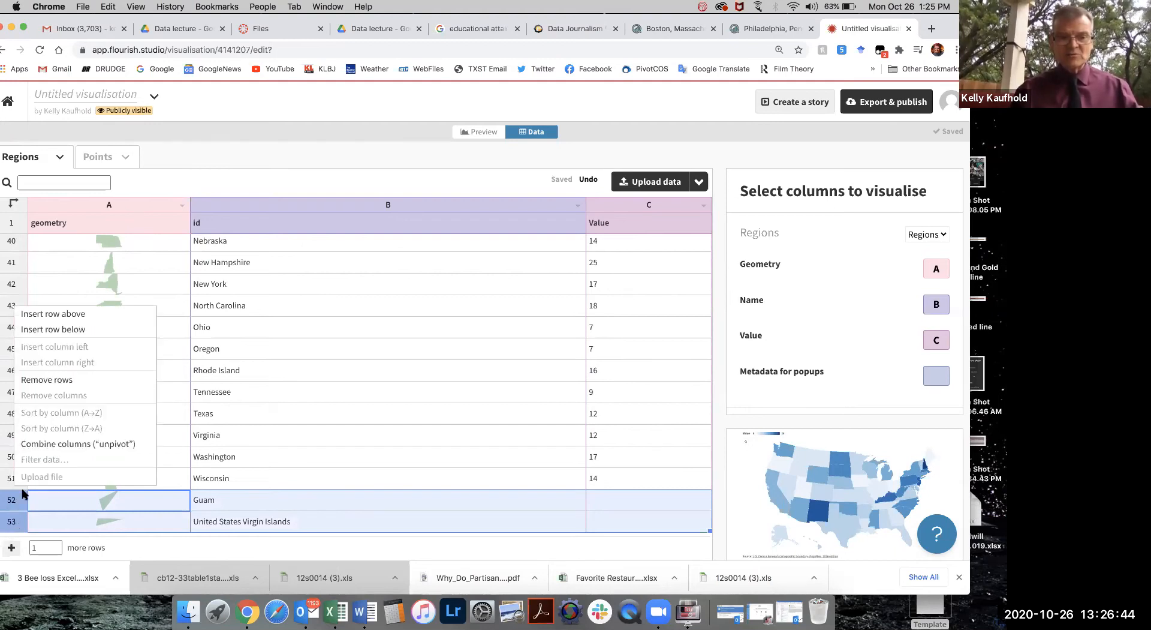
{"action": "left_click", "coordinate": [57, 381]}
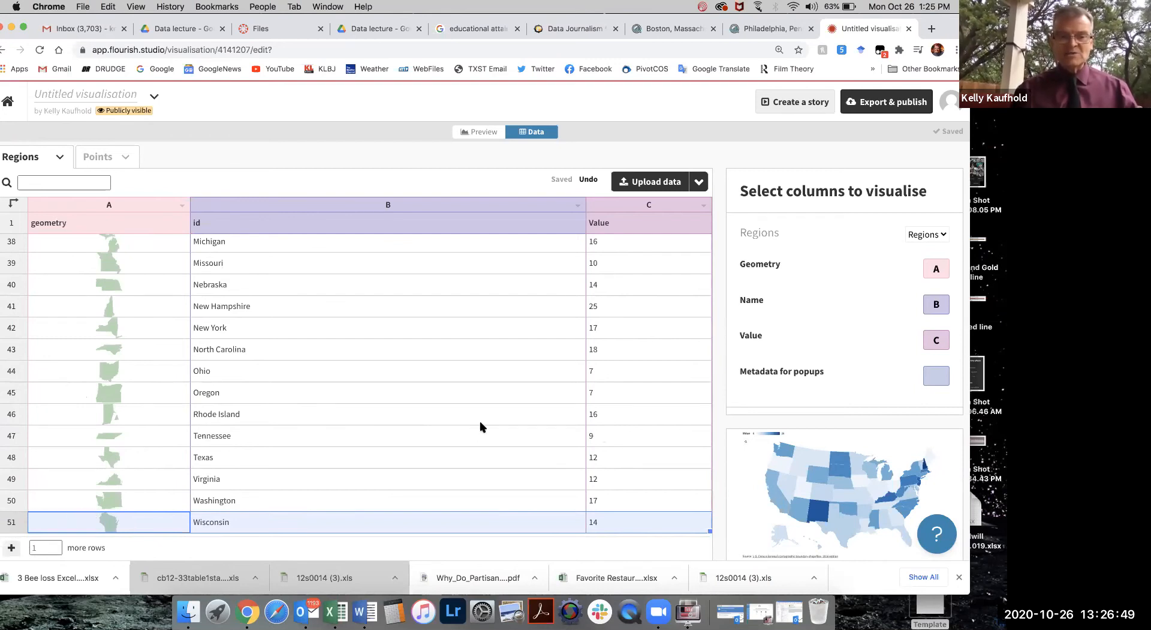
- Sort the Regions sheet by the id column from A to Z and check the state order down to Wyoming
{"action": "scroll", "coordinate": [514, 395], "scroll_direction": "up", "scroll_amount": 10}
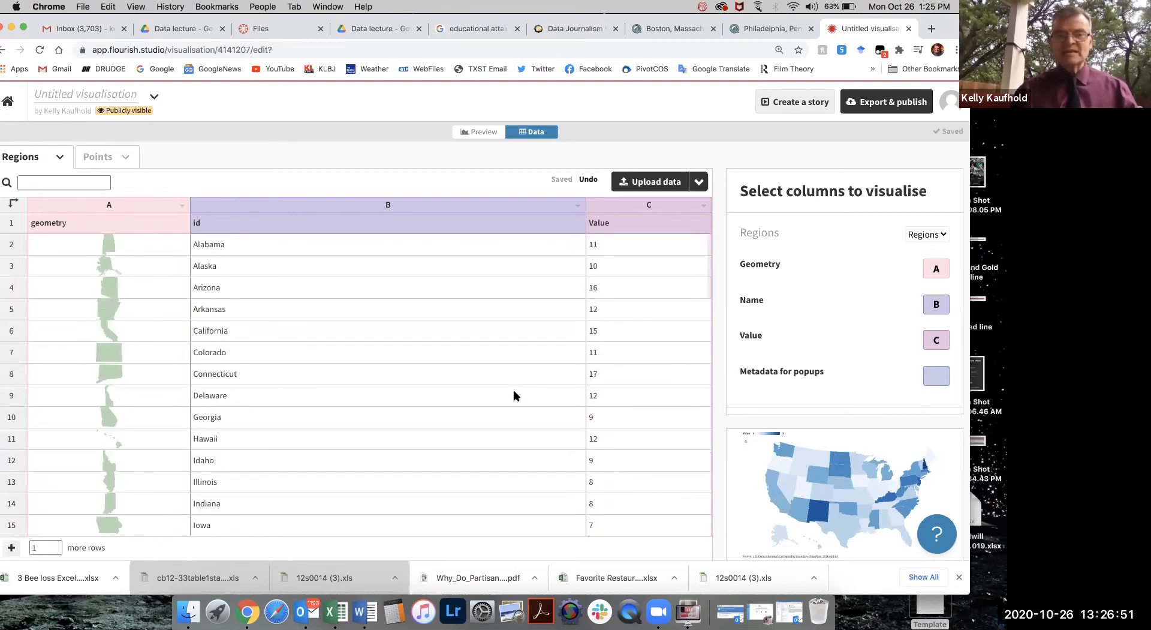
{"action": "left_click", "coordinate": [576, 206]}
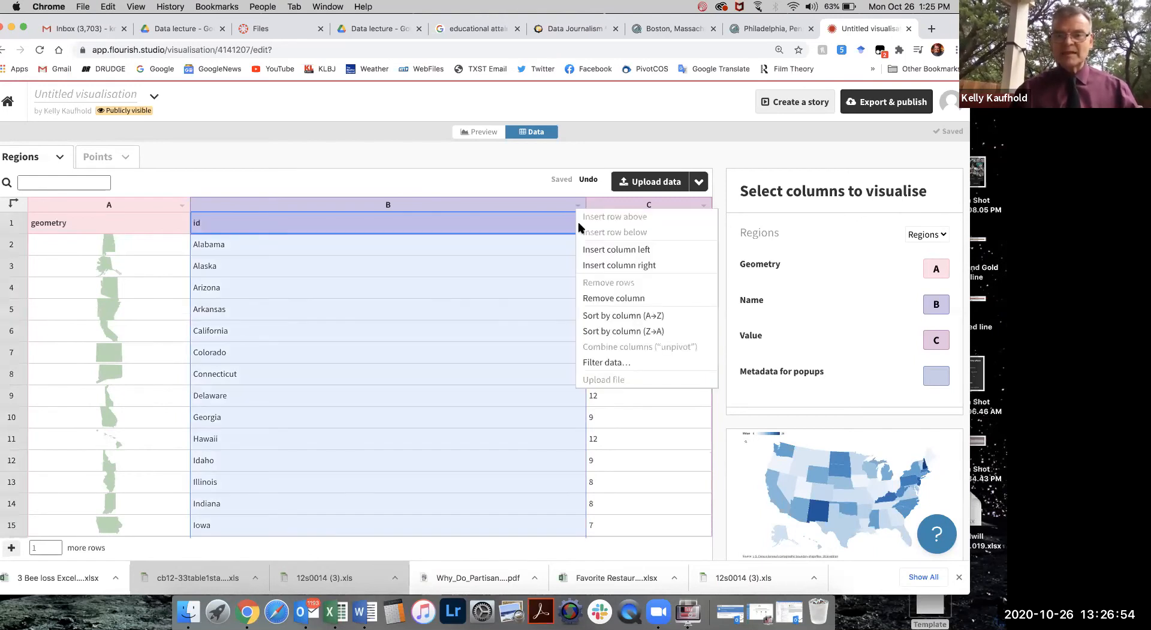
{"action": "left_click", "coordinate": [599, 315]}
{"action": "scroll", "coordinate": [402, 301], "scroll_direction": "down", "scroll_amount": 5}
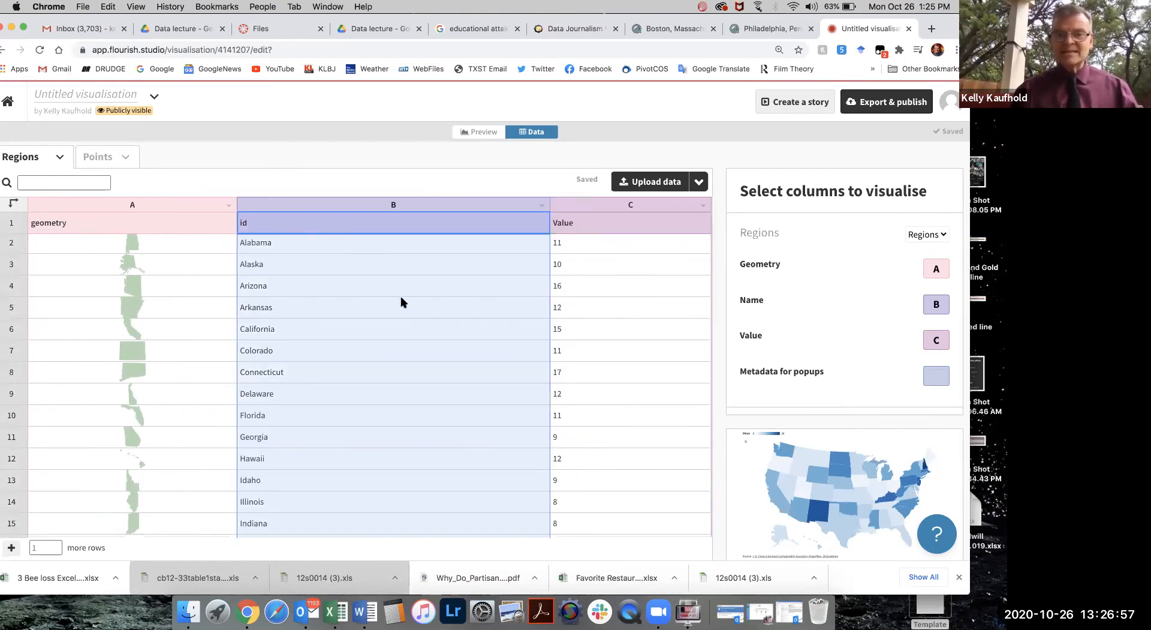
{"action": "scroll", "coordinate": [401, 301], "scroll_direction": "down", "scroll_amount": 13}
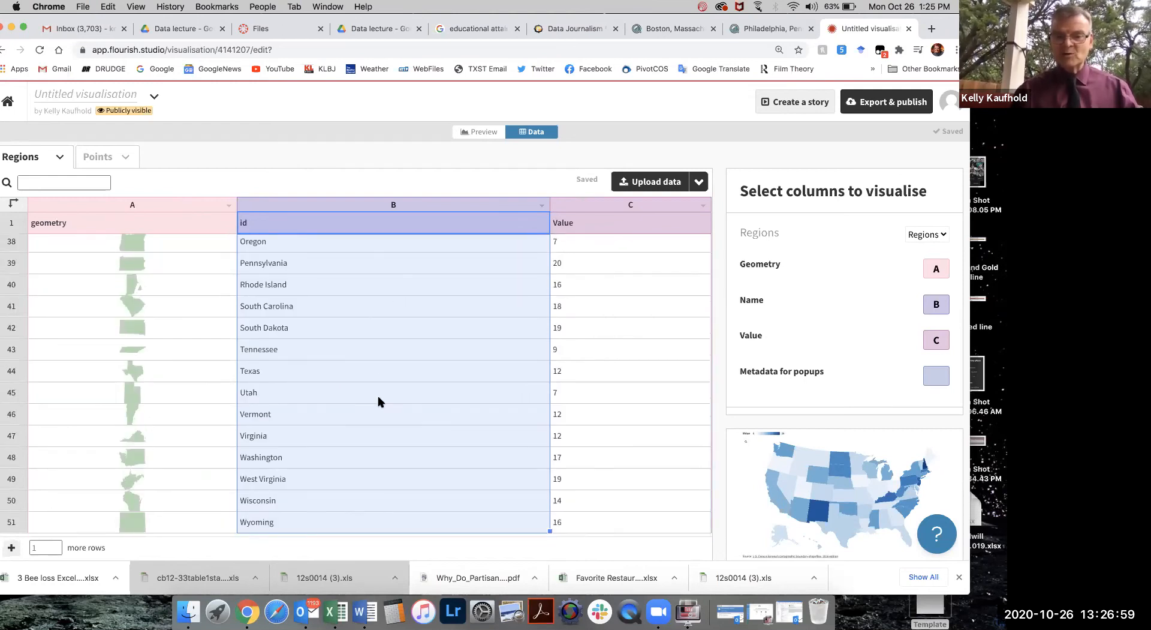
{"action": "left_click", "coordinate": [372, 528]}
{"action": "key", "text": "super+Up"}
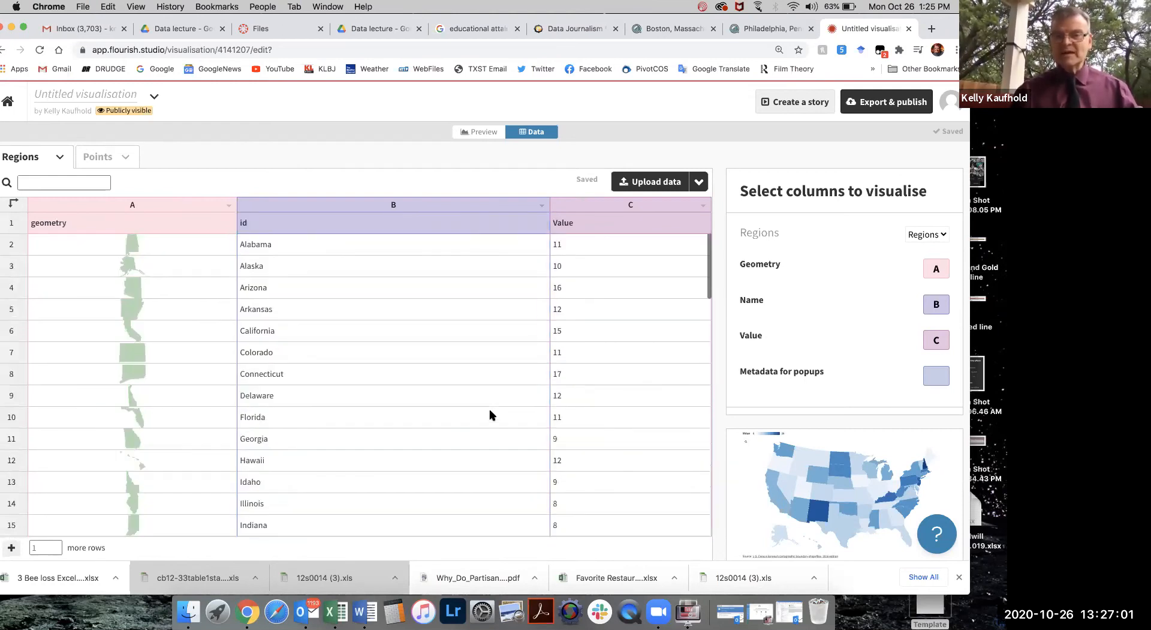
- Paste the copied bee loss values over the Value column from Alabama to Wyoming
{"action": "left_click", "coordinate": [618, 246]}
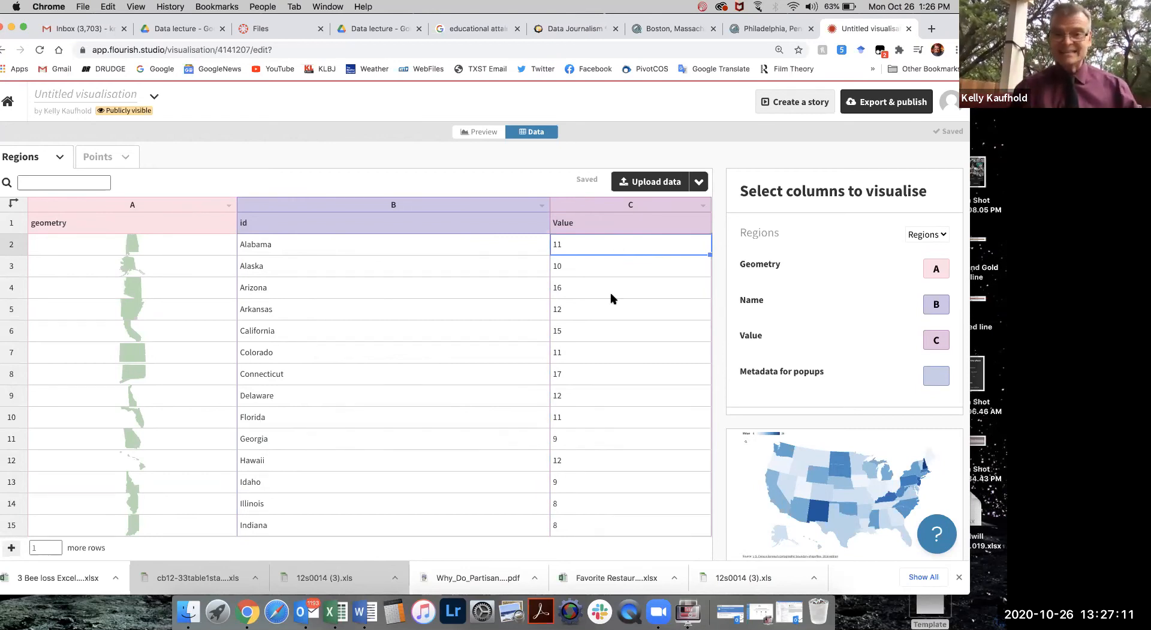
{"action": "scroll", "coordinate": [621, 398], "scroll_direction": "down", "scroll_amount": 5}
{"action": "scroll", "coordinate": [620, 398], "scroll_direction": "down", "scroll_amount": 12}
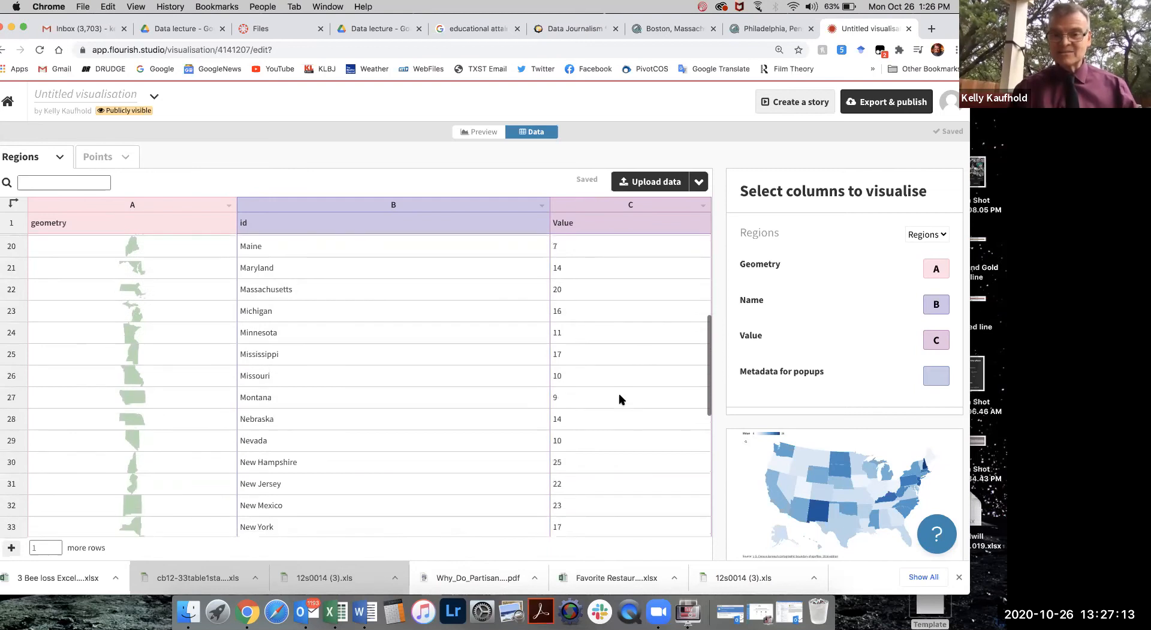
{"action": "scroll", "coordinate": [607, 469], "scroll_direction": "down", "scroll_amount": 3}
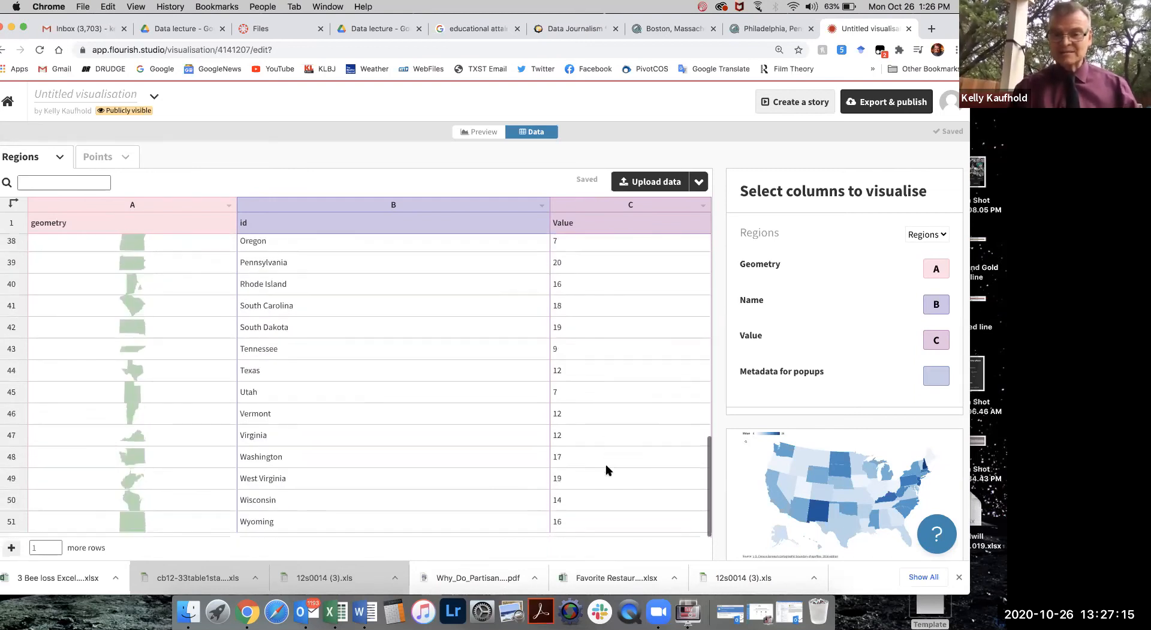
{"action": "left_click", "coordinate": [594, 521], "text": "shift"}
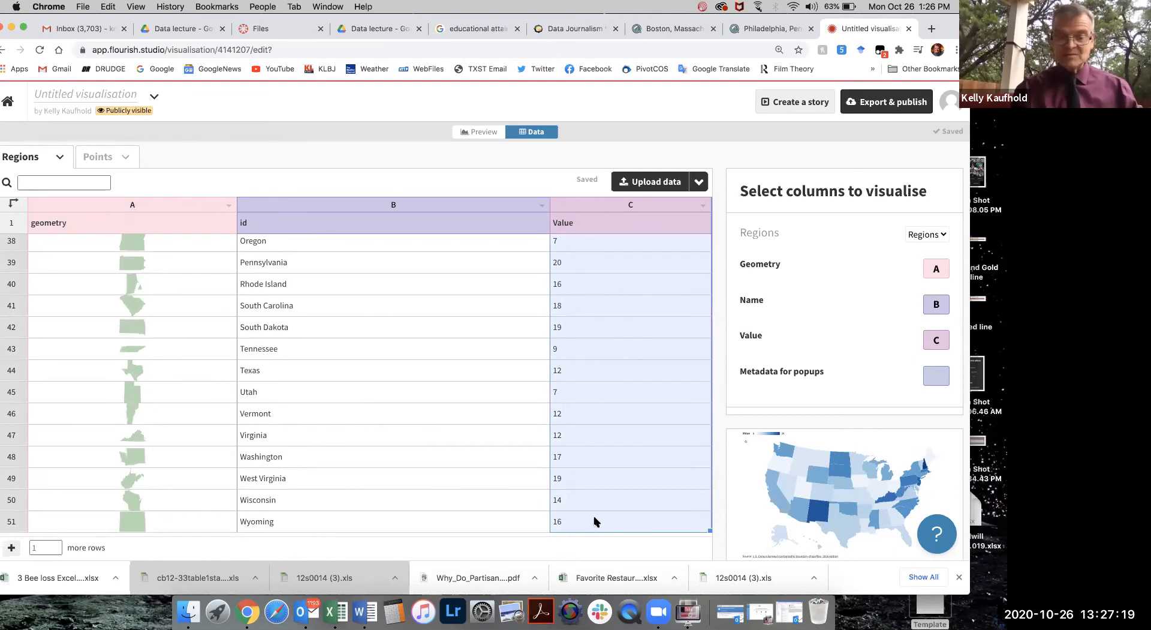
{"action": "key", "text": "super+v"}
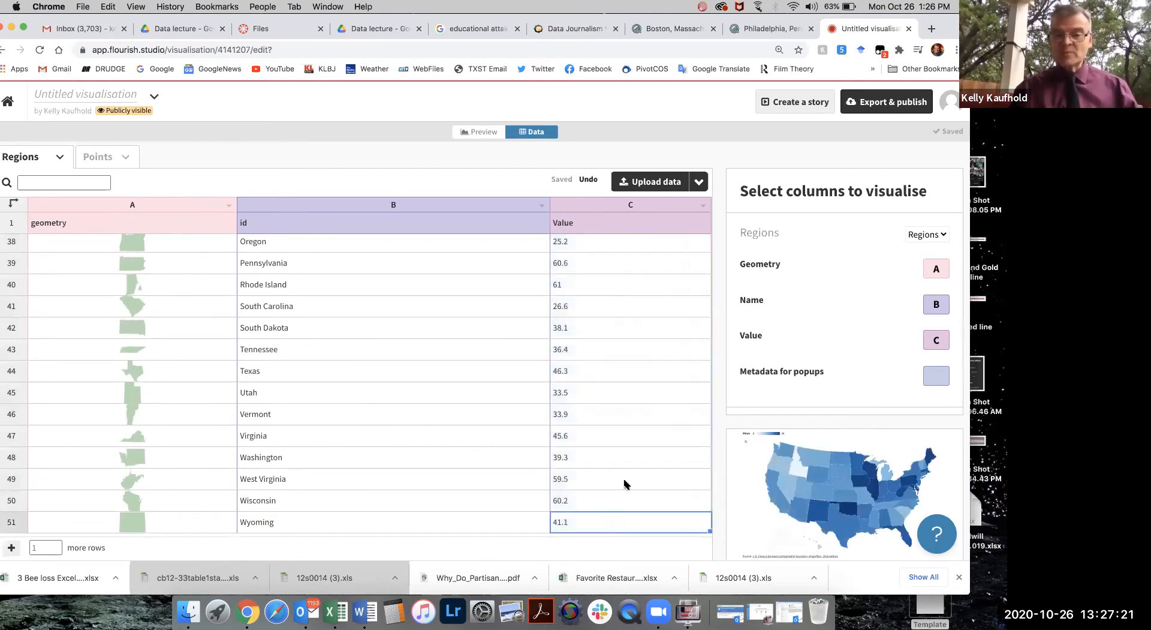
- Review the pasted values against the state names from Wyoming back up to Alabama
{"action": "scroll", "coordinate": [634, 434], "scroll_direction": "up", "scroll_amount": 5}
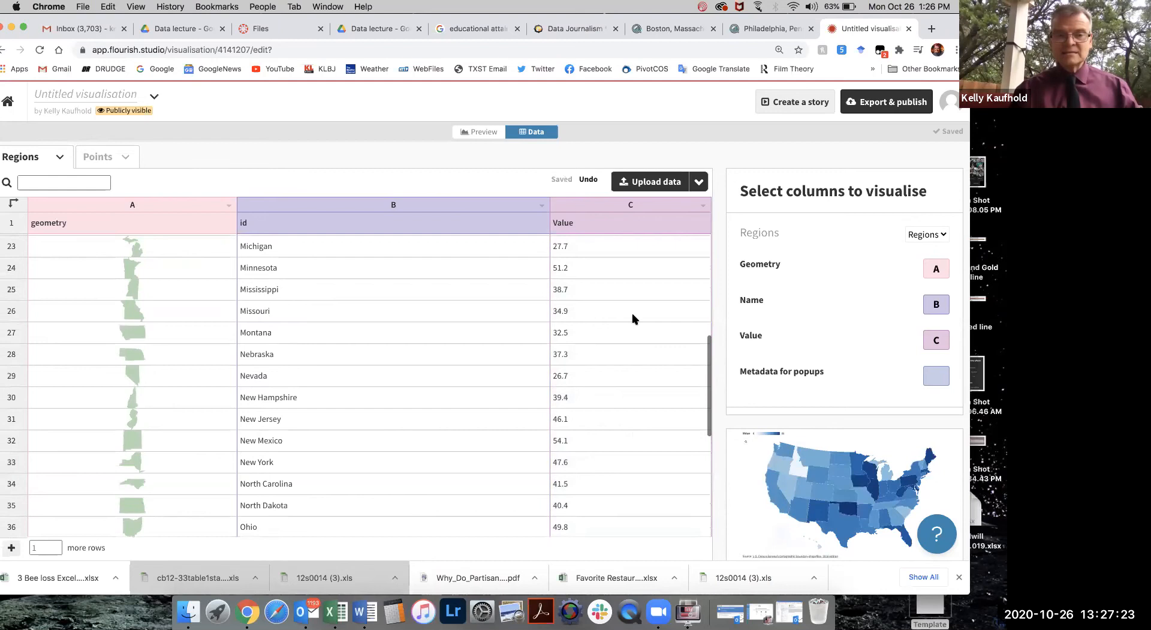
{"action": "scroll", "coordinate": [634, 318], "scroll_direction": "up", "scroll_amount": 3}
{"action": "left_click", "coordinate": [627, 284]}
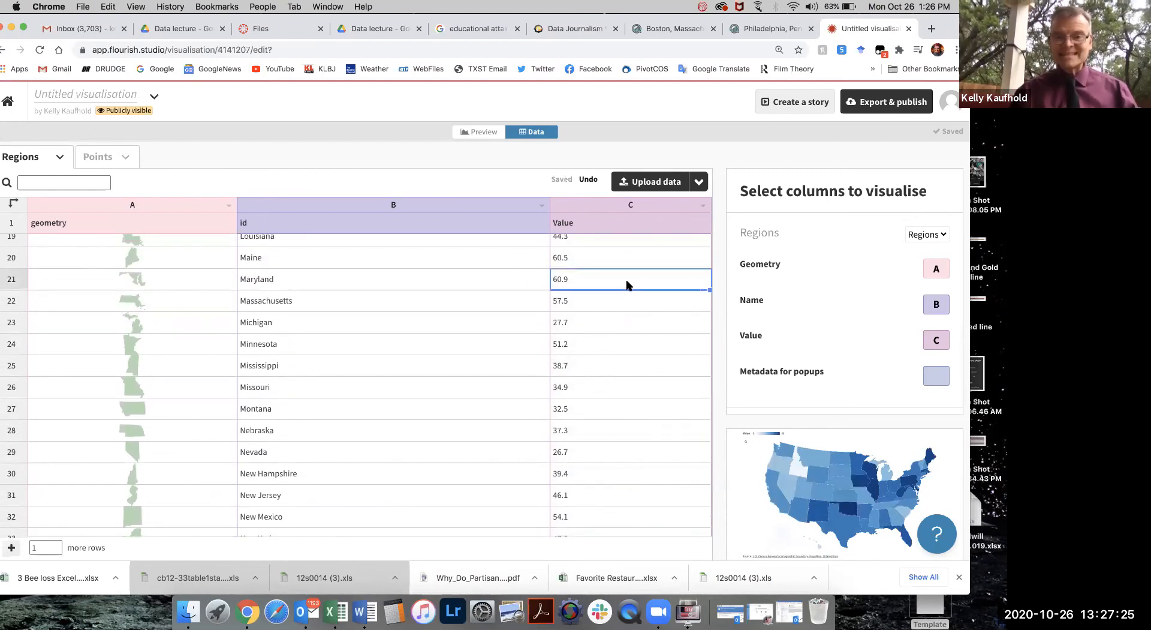
{"action": "scroll", "coordinate": [628, 283], "scroll_direction": "up", "scroll_amount": 6}
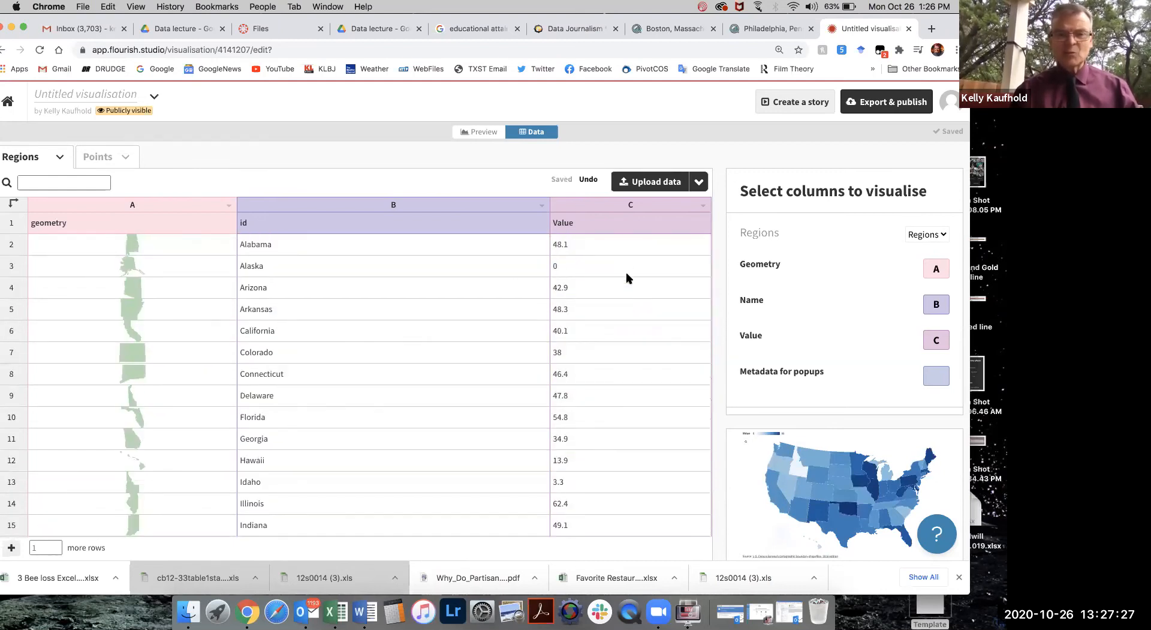
{"action": "left_click", "coordinate": [635, 263]}
{"action": "left_click", "coordinate": [635, 245]}
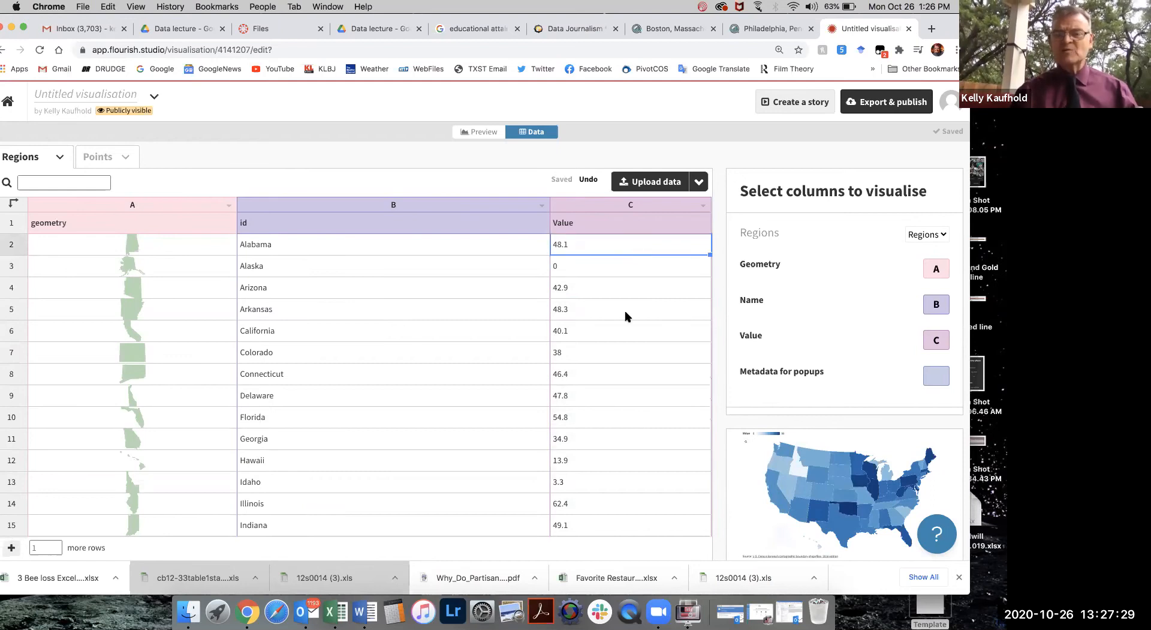
- Preview the map, set the Regions layer's palette to Oranges, and inspect the popups of individual states
{"action": "left_click", "coordinate": [485, 135]}
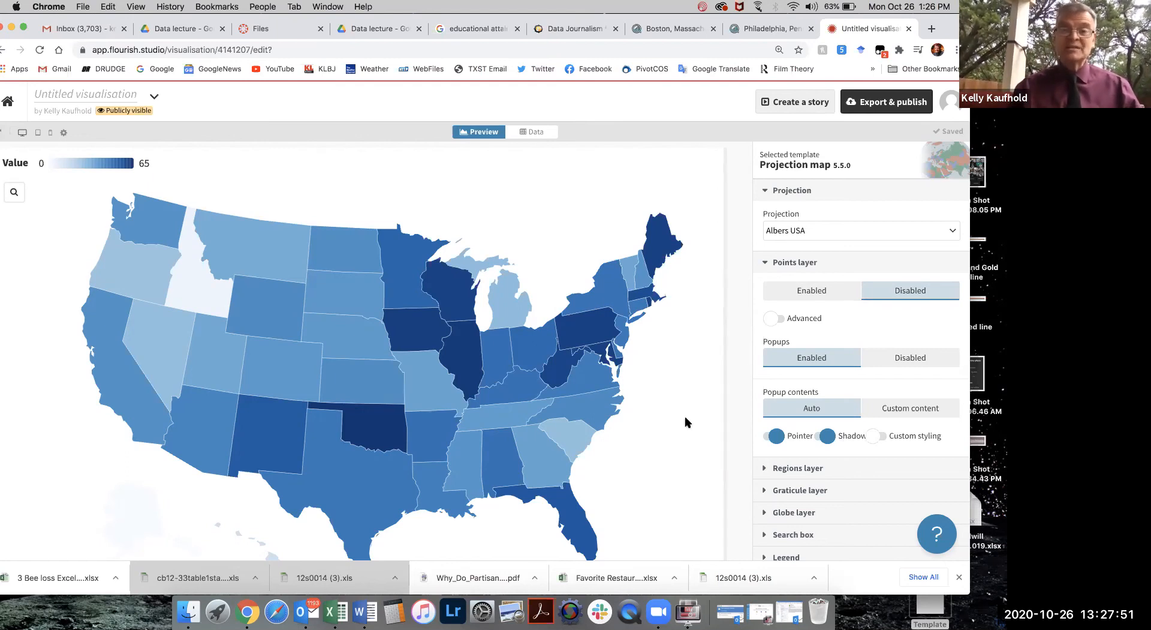
{"action": "scroll", "coordinate": [687, 422], "scroll_direction": "down", "scroll_amount": 2}
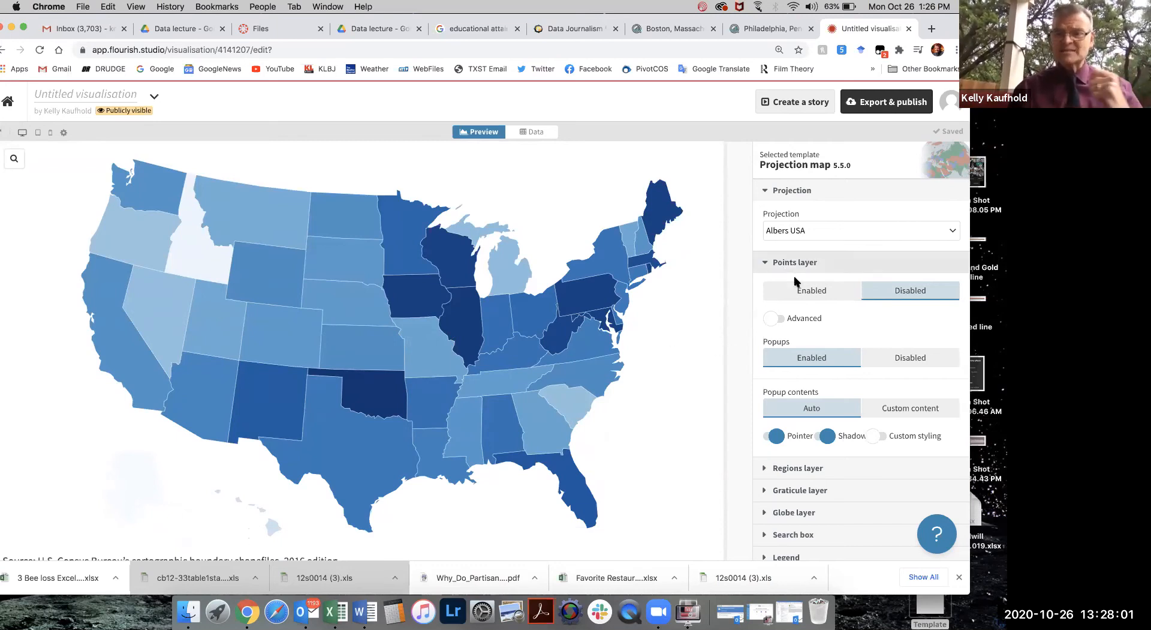
{"action": "left_click", "coordinate": [767, 265]}
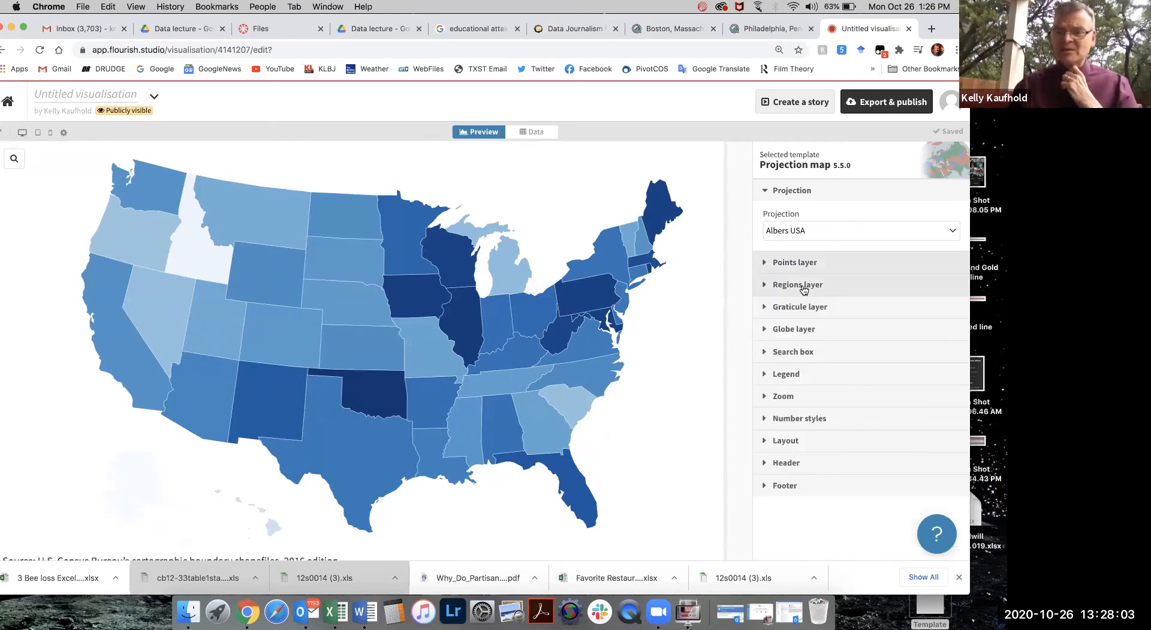
{"action": "left_click", "coordinate": [765, 287]}
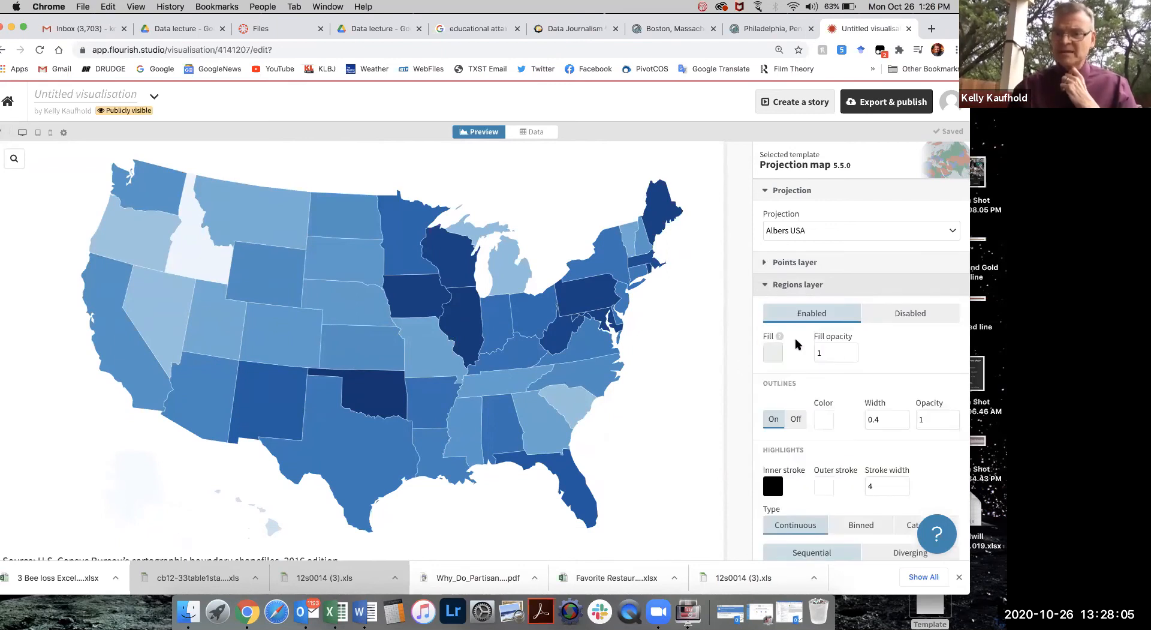
{"action": "scroll", "coordinate": [767, 367], "scroll_direction": "down", "scroll_amount": 5}
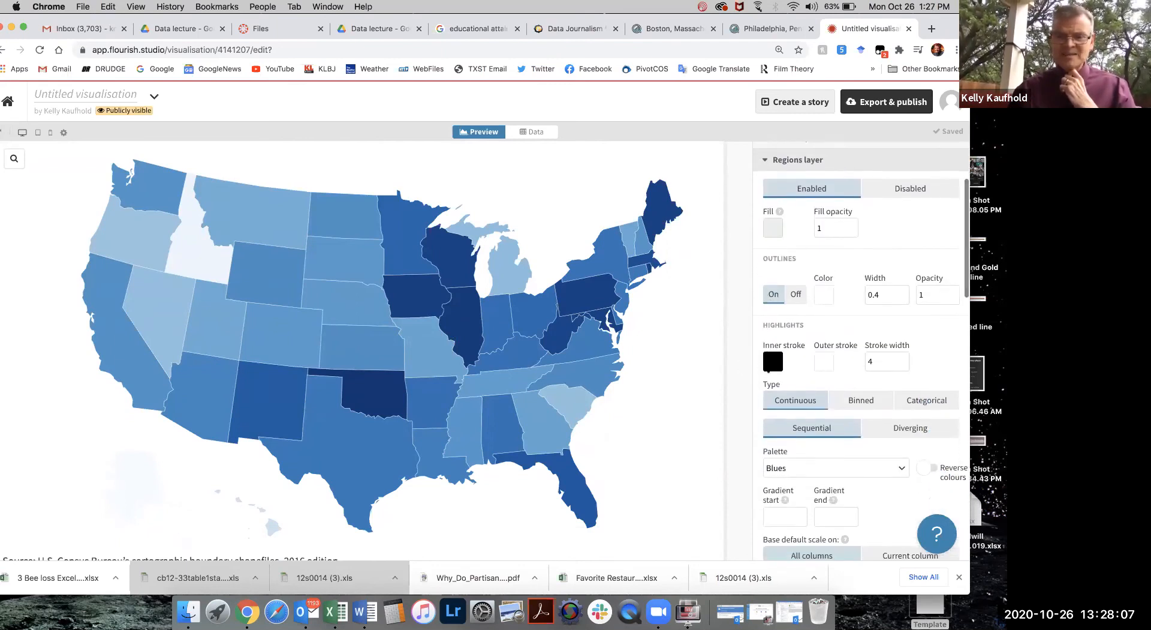
{"action": "scroll", "coordinate": [765, 363], "scroll_direction": "down", "scroll_amount": 4}
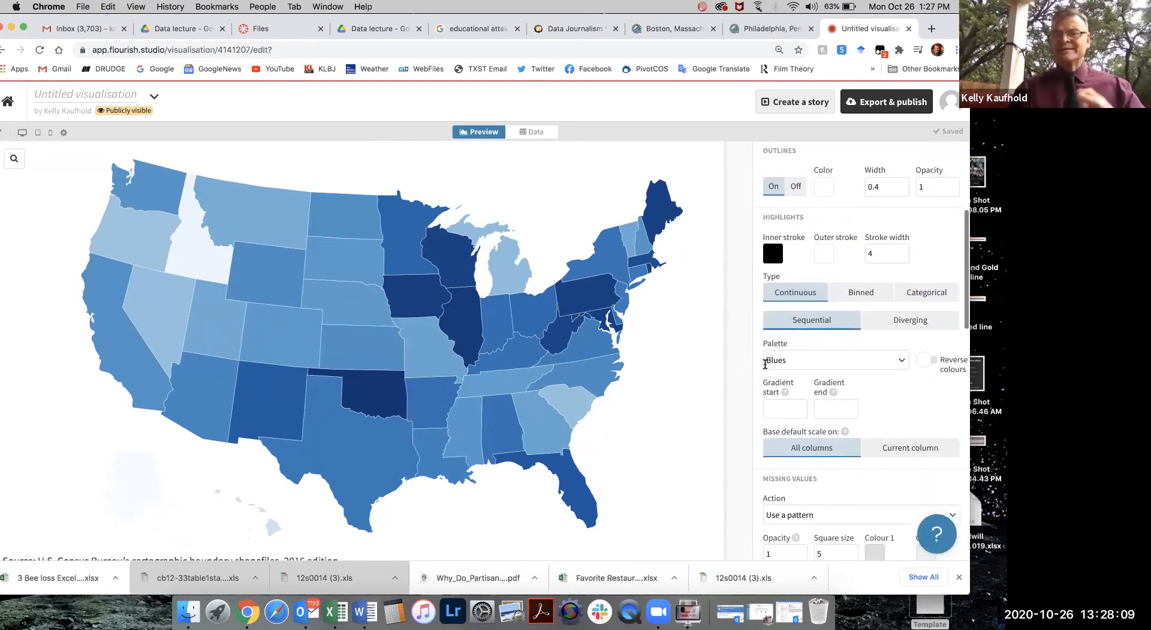
{"action": "left_click", "coordinate": [903, 360]}
{"action": "left_click", "coordinate": [839, 380]}
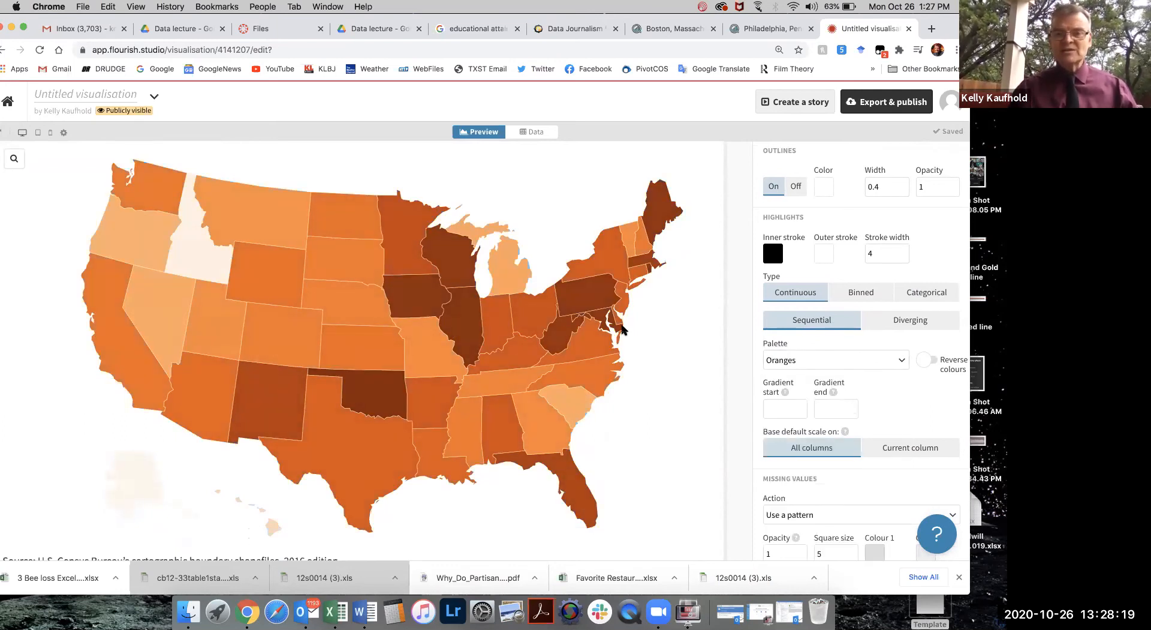
{"action": "mouse_move", "coordinate": [603, 299]}
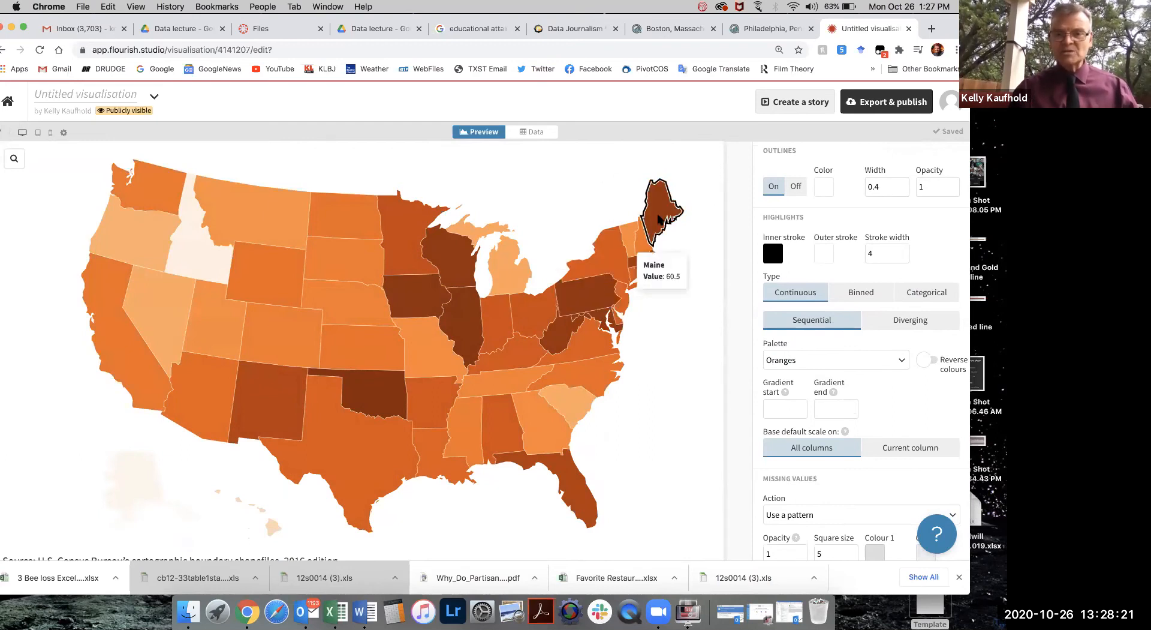
{"action": "mouse_move", "coordinate": [444, 268]}
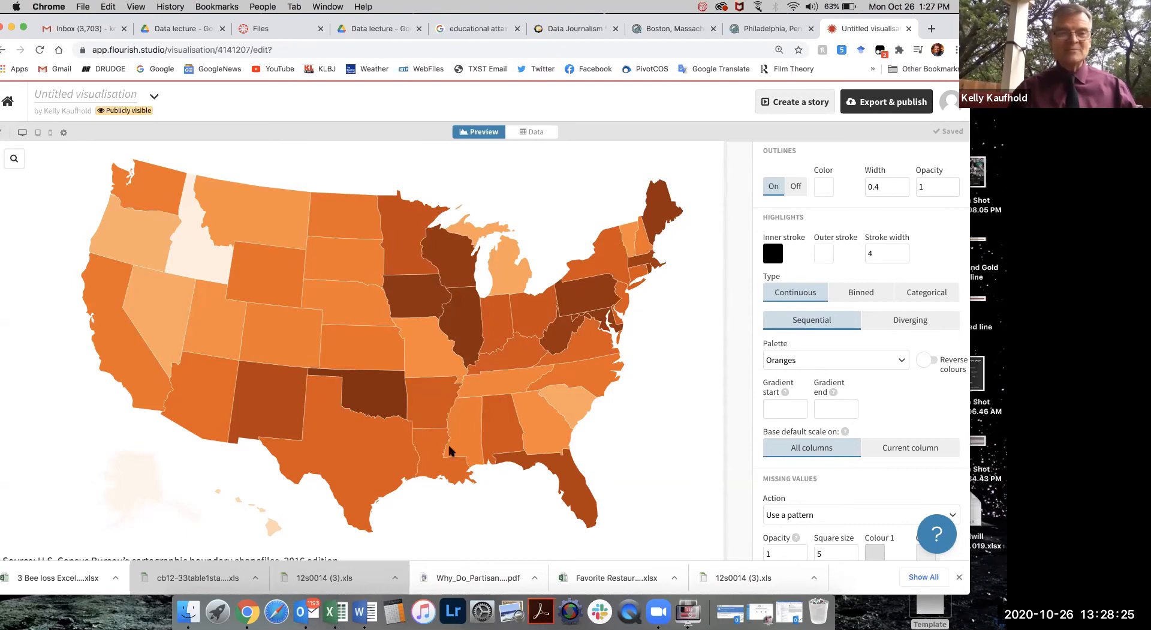
- Rename the untitled visualisation as "Bee loss map"
{"action": "left_click", "coordinate": [116, 94]}
{"action": "type", "text": "Bee lossmap"}
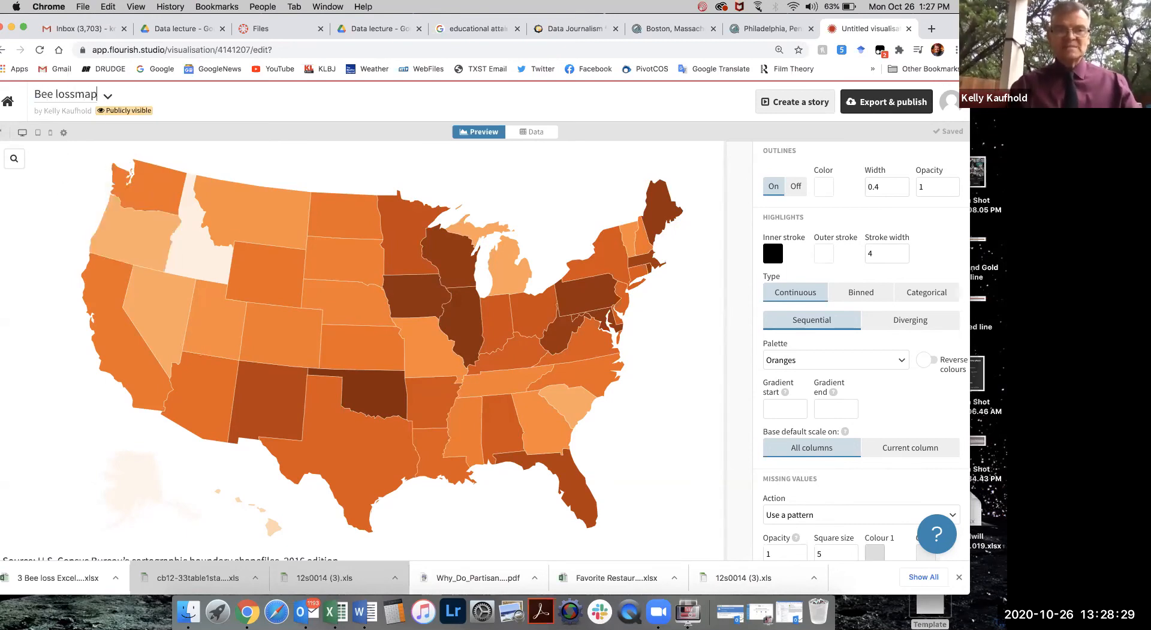
{"action": "left_click", "coordinate": [75, 94]}
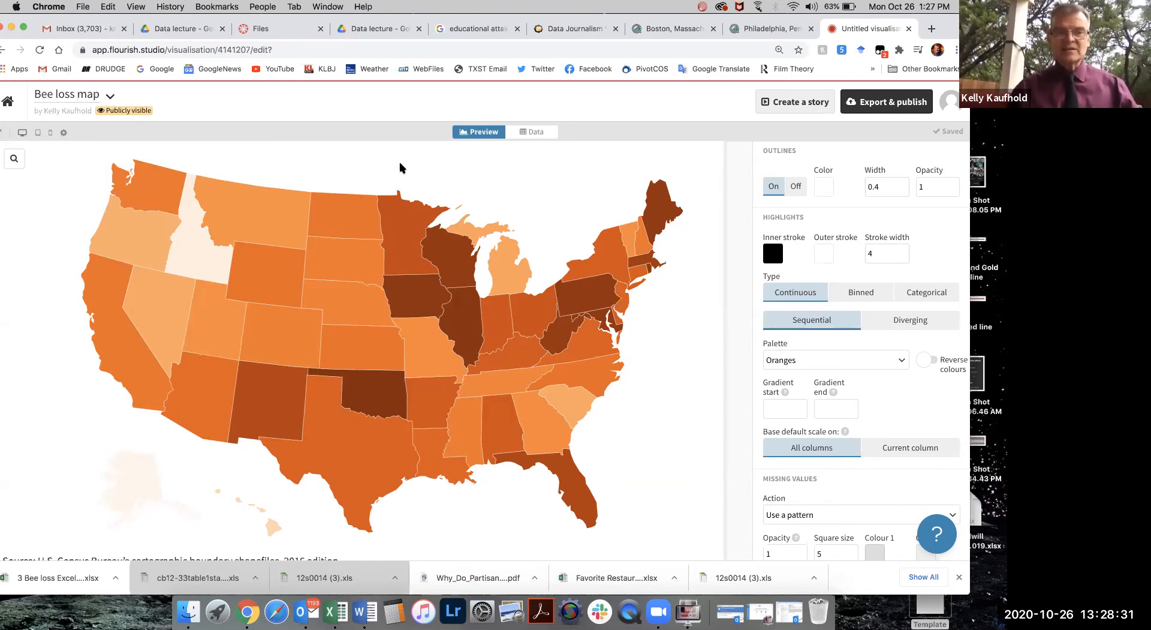
{"action": "key", "text": "Tab"}
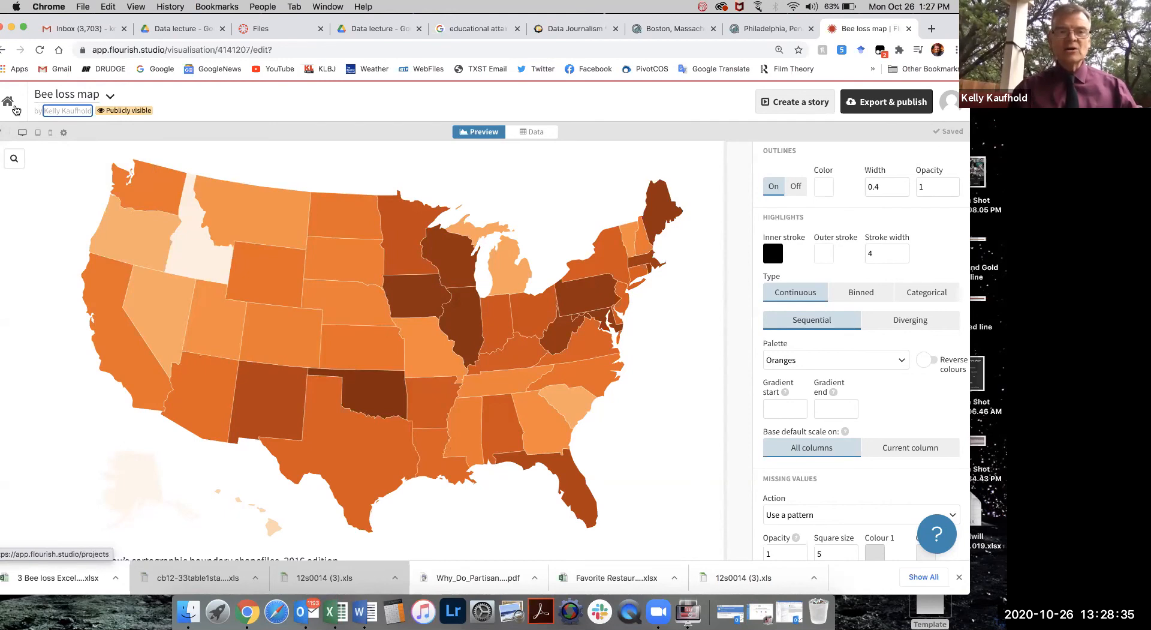
- Create a new story from the projects page and caption its first slide "Bee Loss"
{"action": "left_click", "coordinate": [8, 106]}
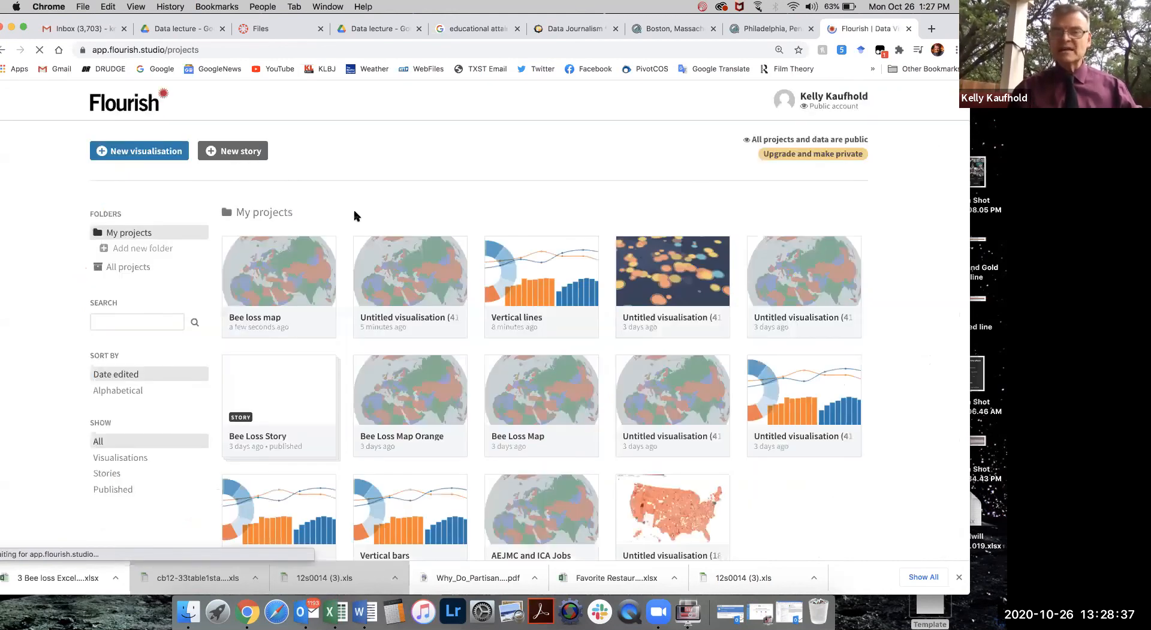
{"action": "left_click", "coordinate": [243, 150]}
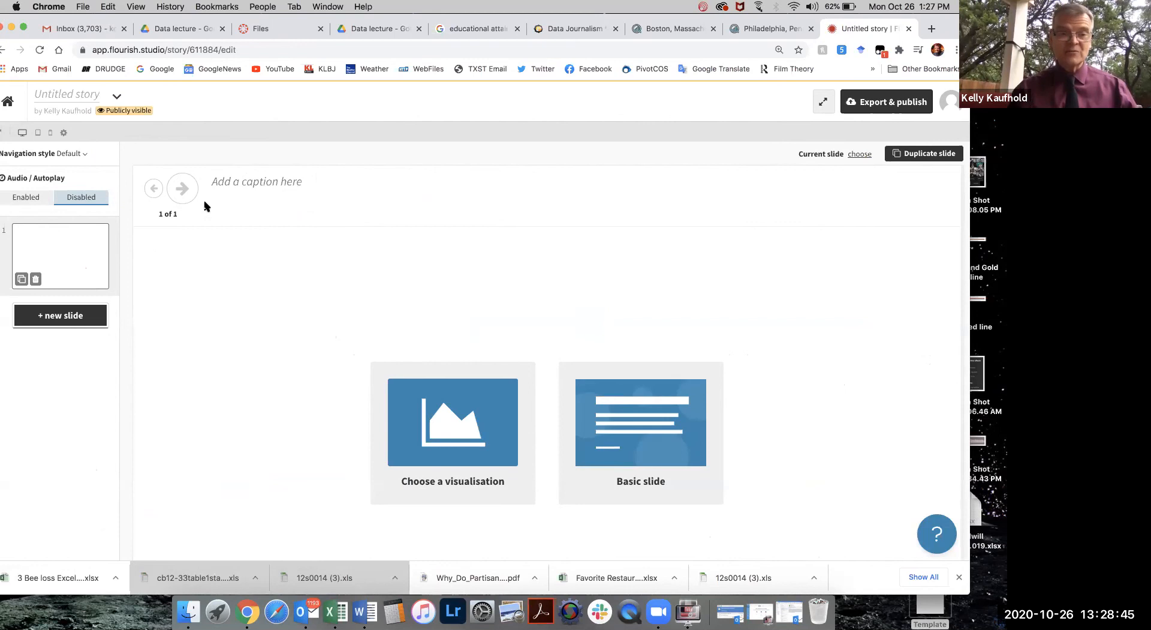
{"action": "type", "text": "Bee Loss"}
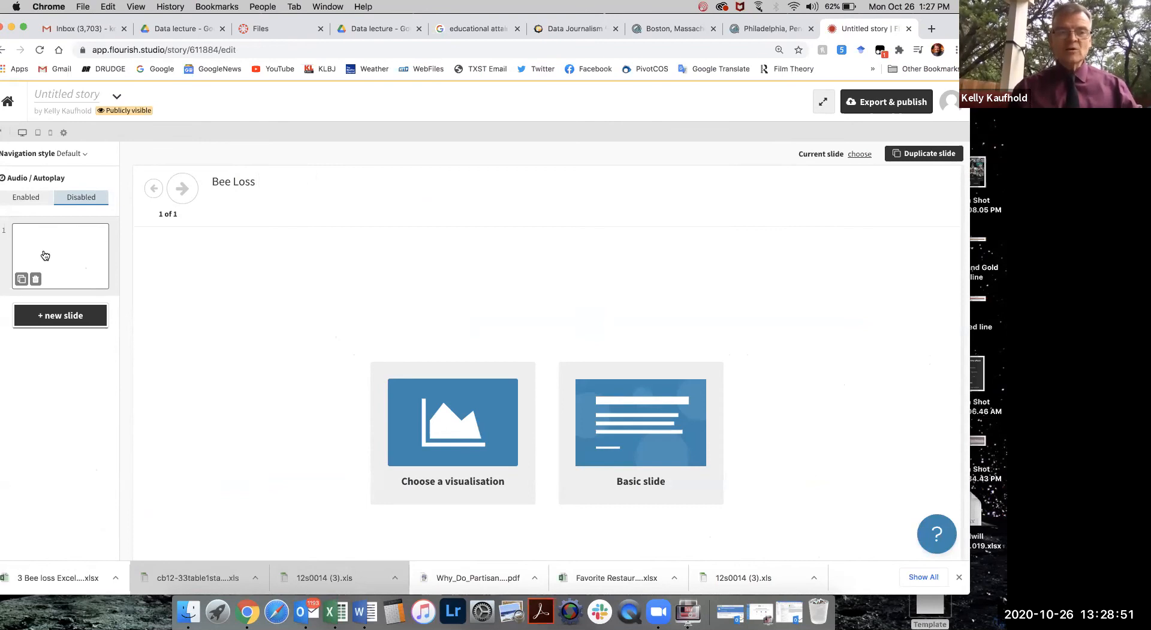
- Place the Vertical lines visualisation on the first slide and the Bee loss map on a new second slide
{"action": "left_click", "coordinate": [459, 422]}
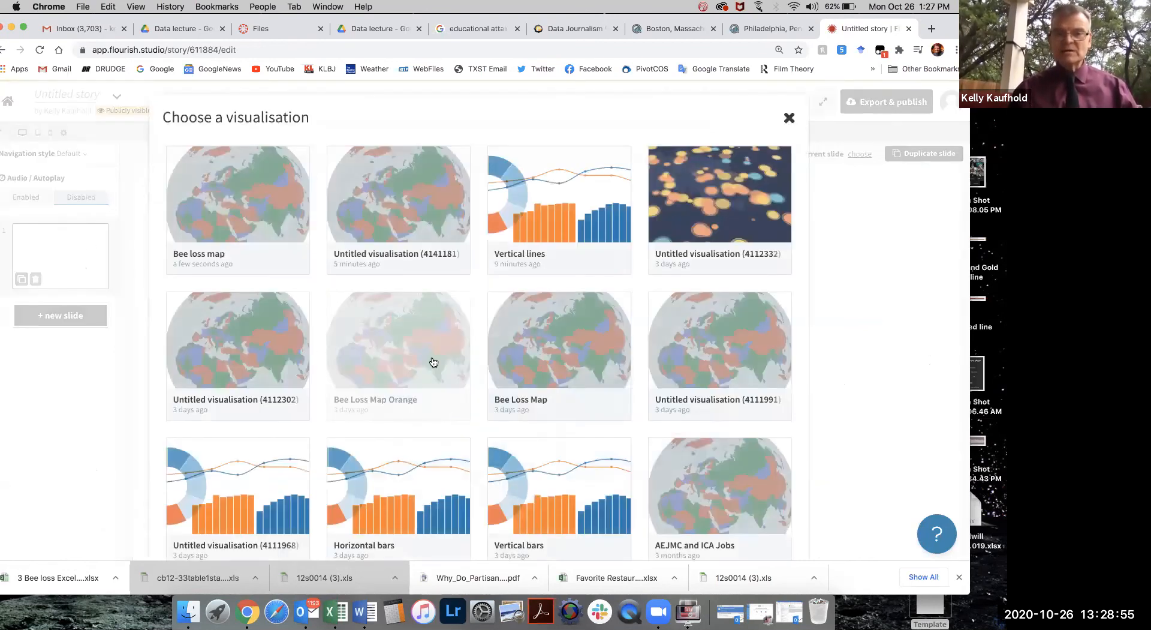
{"action": "left_click", "coordinate": [573, 206]}
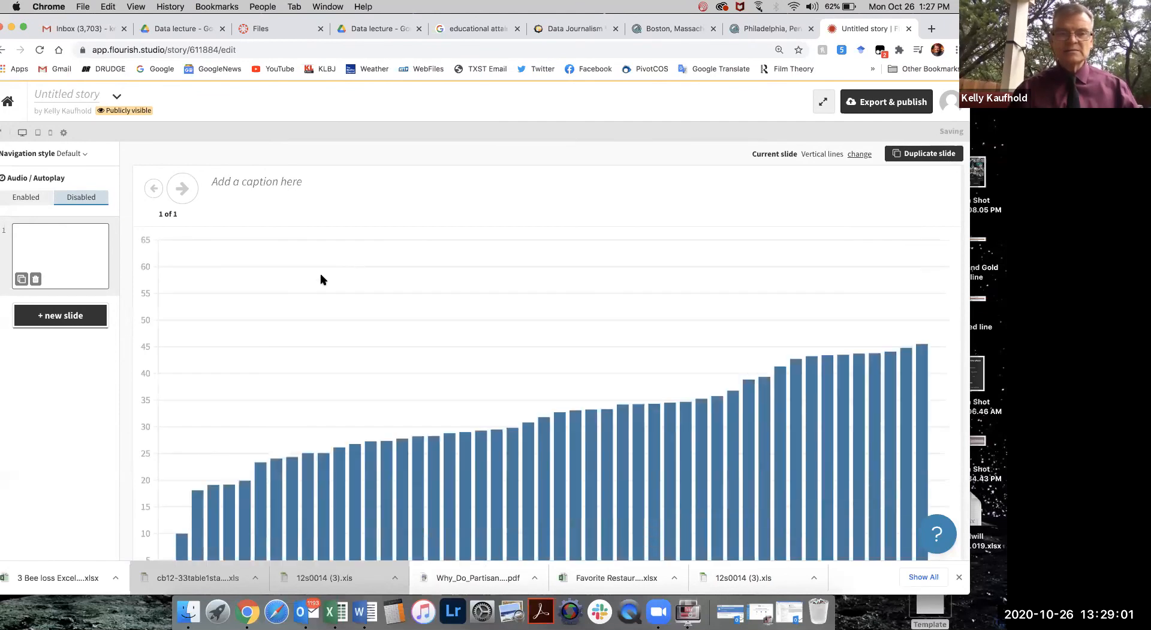
{"action": "left_click", "coordinate": [60, 316]}
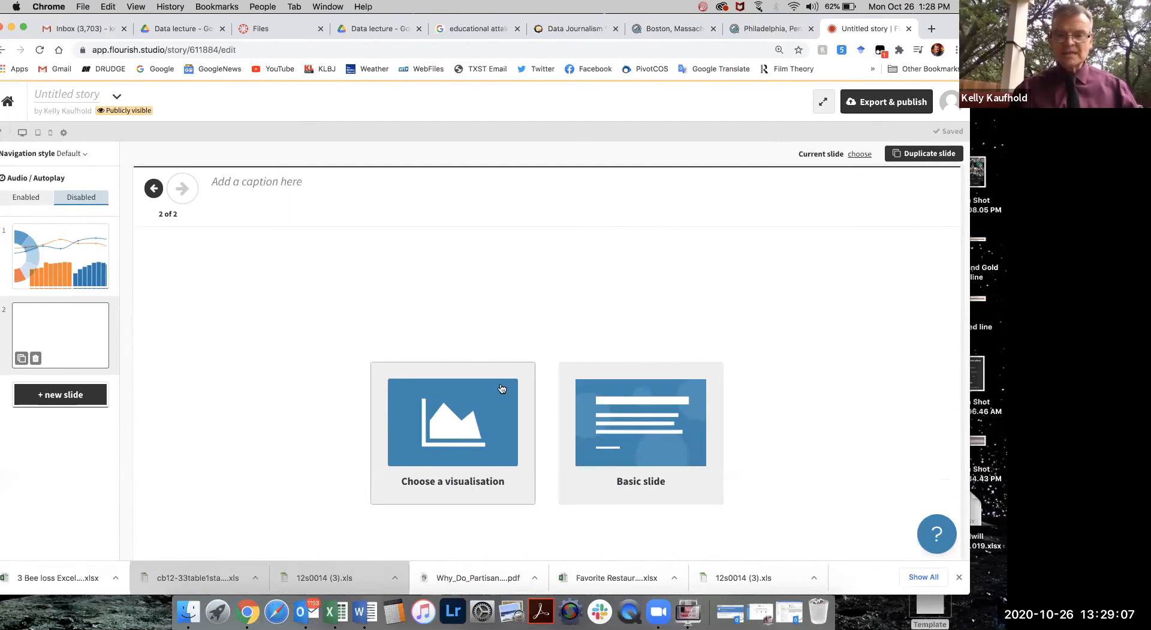
{"action": "left_click", "coordinate": [472, 421]}
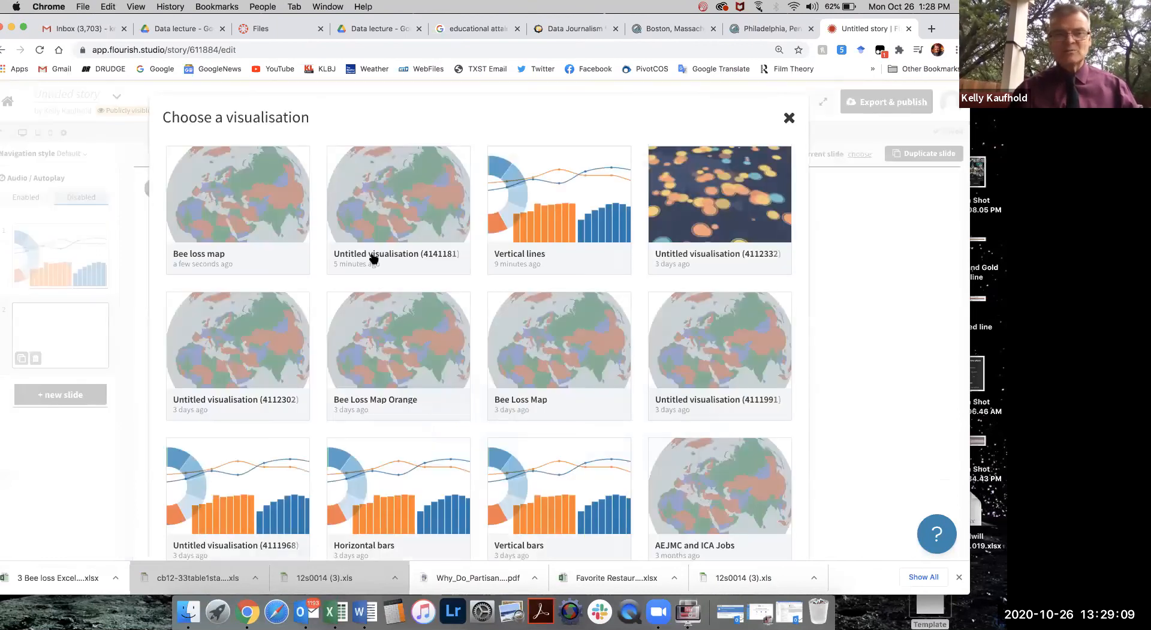
{"action": "left_click", "coordinate": [243, 183]}
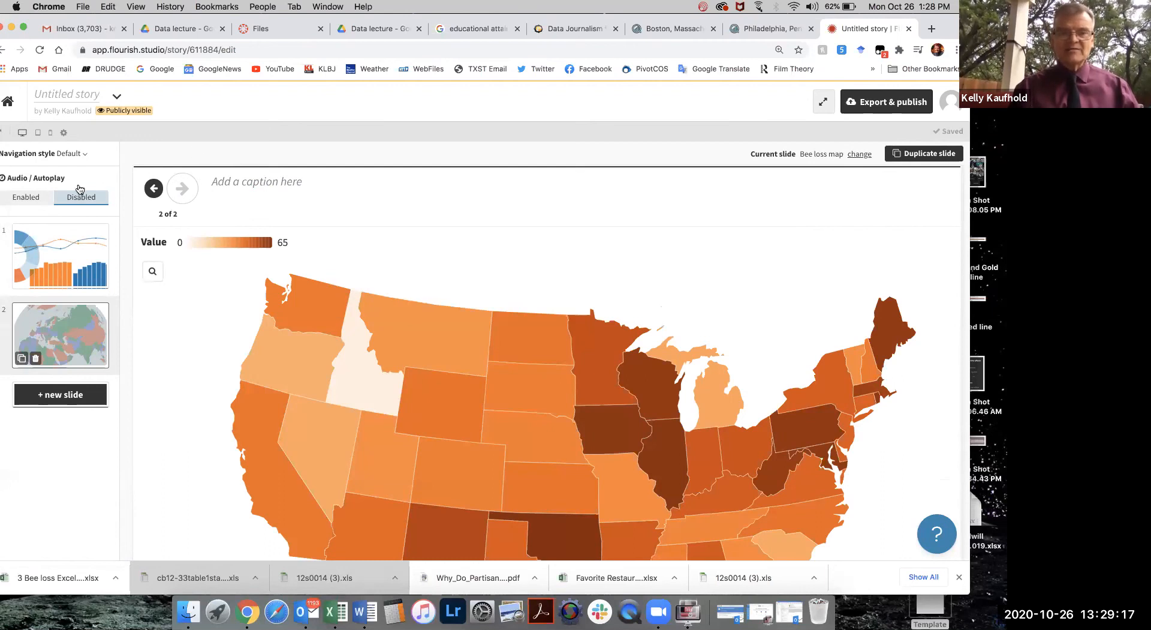
- Go back to the bar chart slide, then forward to the map slide, and look over both visualisations
{"action": "left_click", "coordinate": [154, 187]}
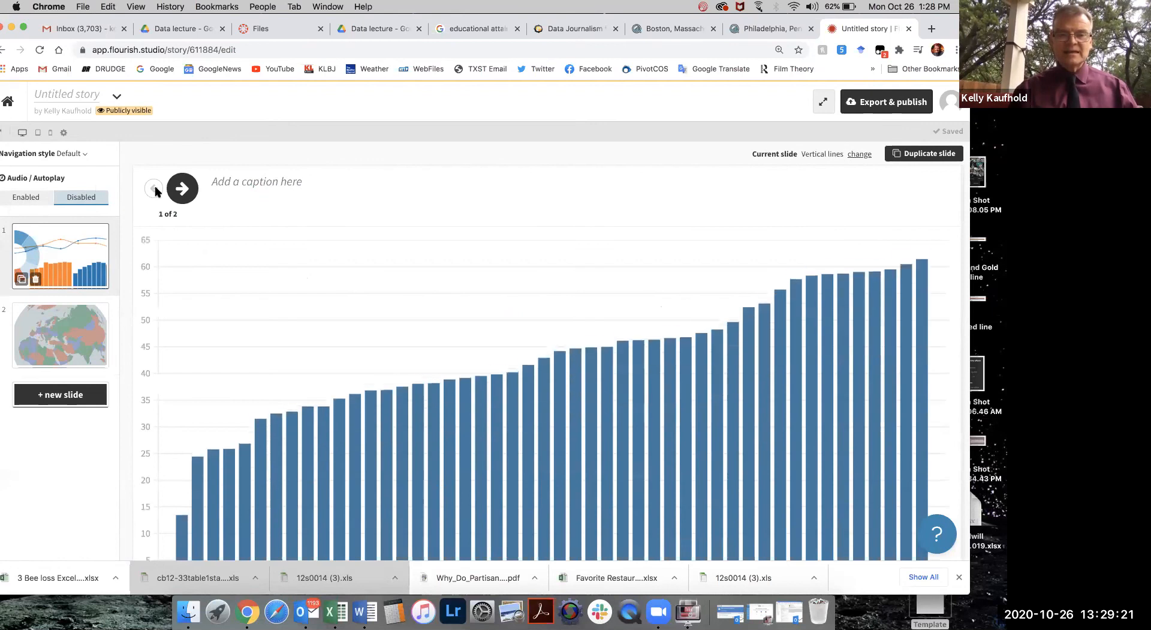
{"action": "scroll", "coordinate": [373, 232], "scroll_direction": "down", "scroll_amount": 2}
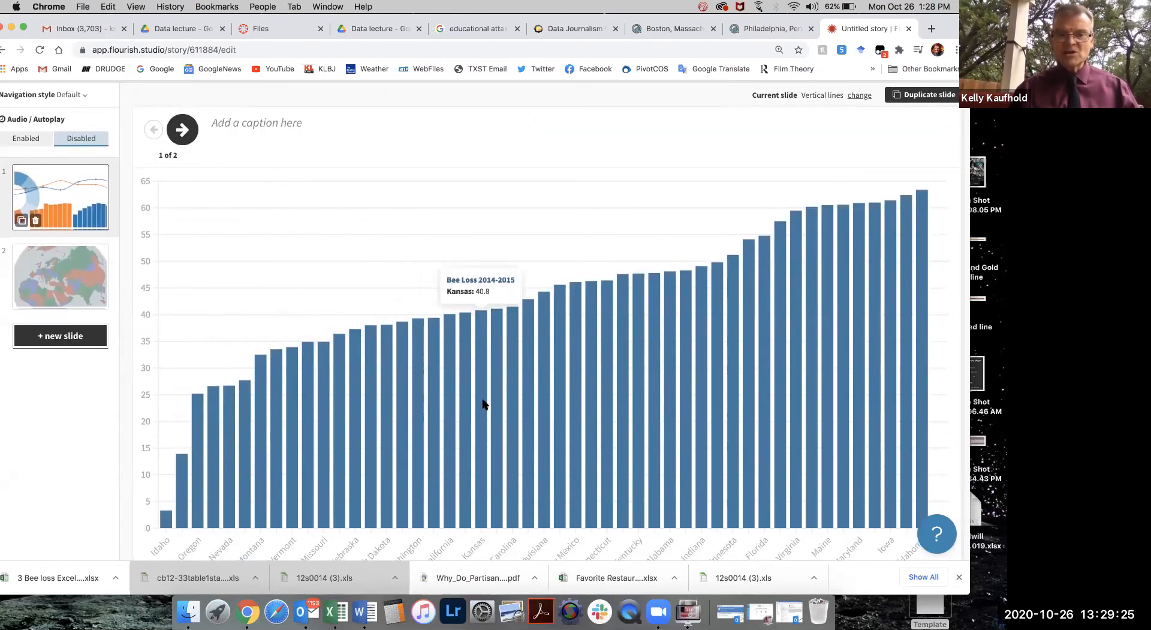
{"action": "left_click", "coordinate": [182, 129]}
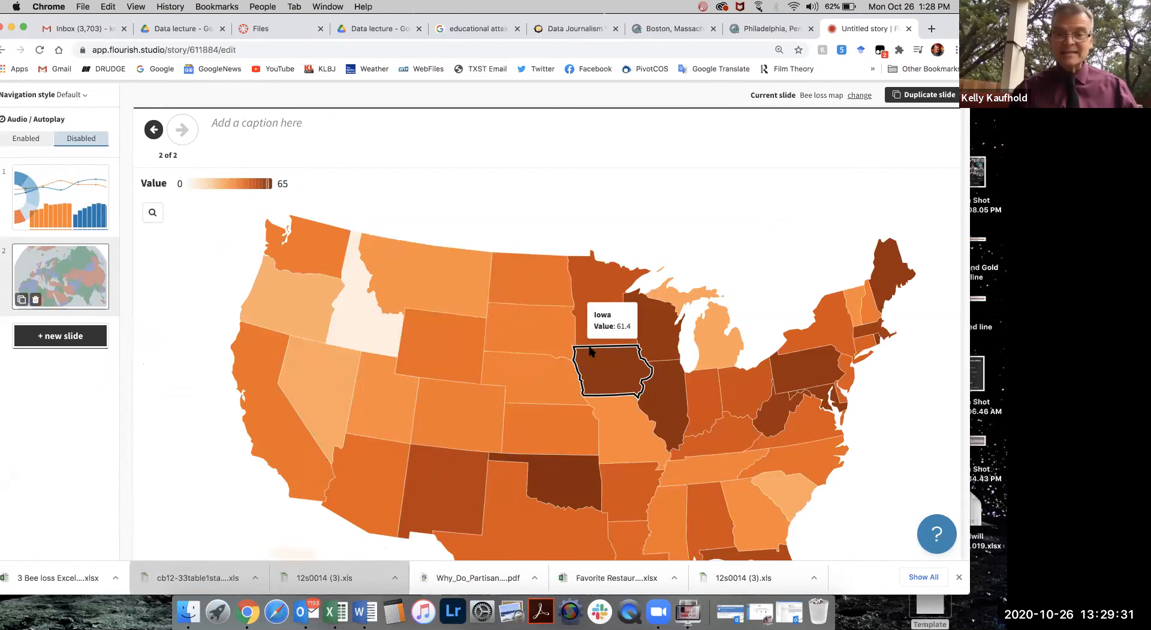
{"action": "scroll", "coordinate": [591, 351], "scroll_direction": "down", "scroll_amount": 2}
{"action": "scroll", "coordinate": [711, 268], "scroll_direction": "up", "scroll_amount": 5}
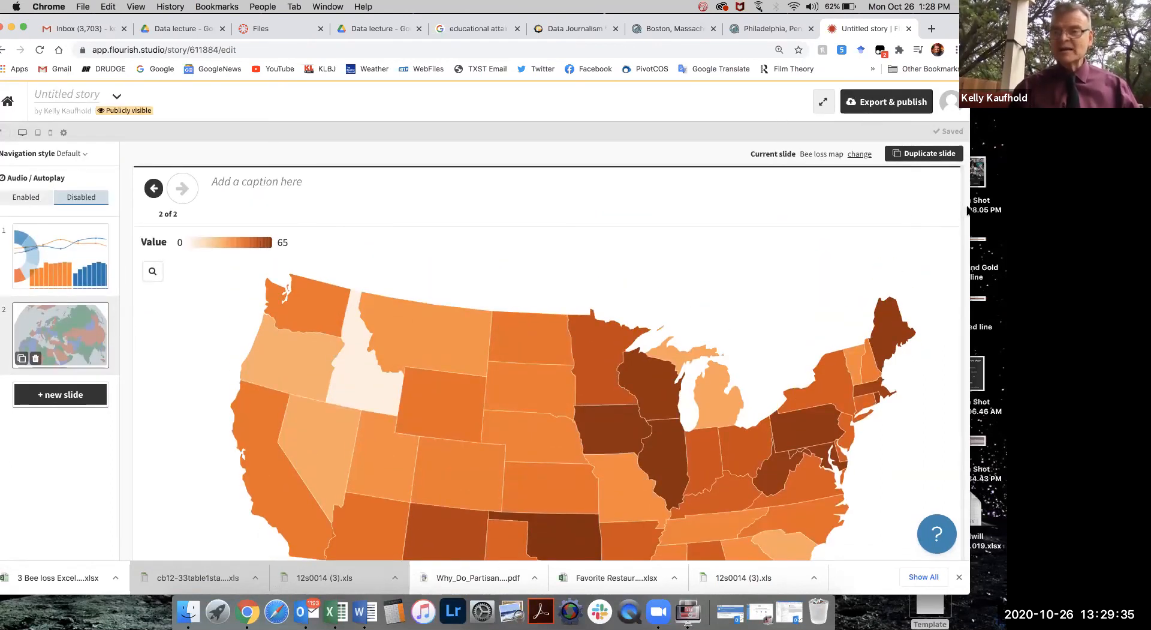
- Narrow the browser window and publish the story to its own page for sharing and embedding, without requiring a password
{"action": "left_click_drag", "start_coordinate": [967, 210], "coordinate": [819, 239]}
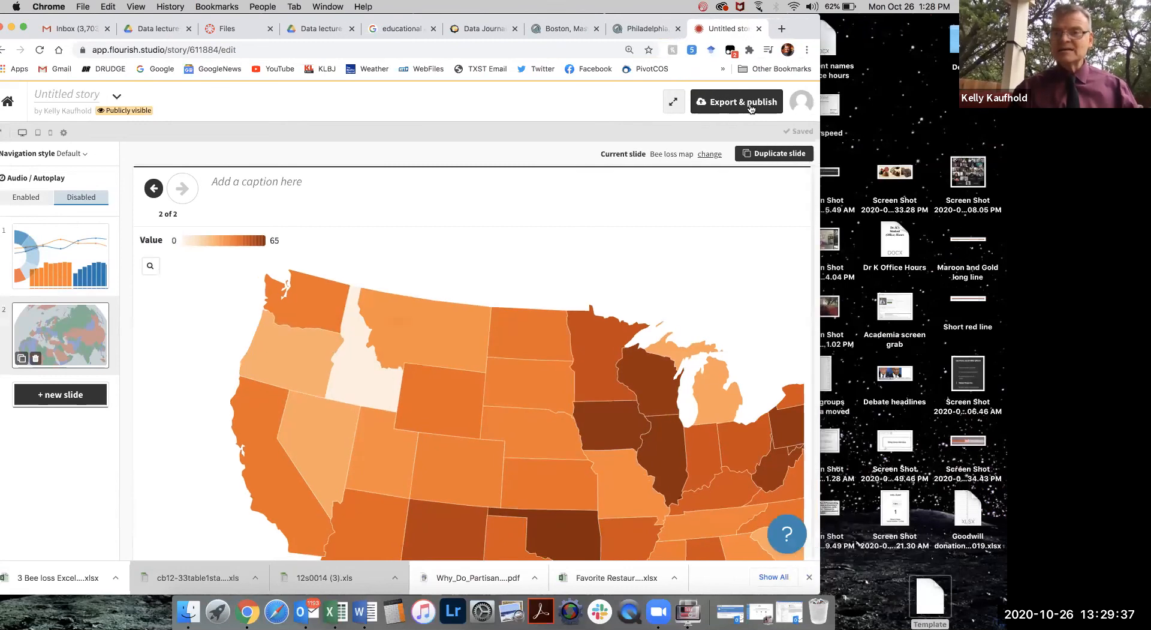
{"action": "left_click", "coordinate": [749, 107]}
{"action": "left_click", "coordinate": [627, 176]}
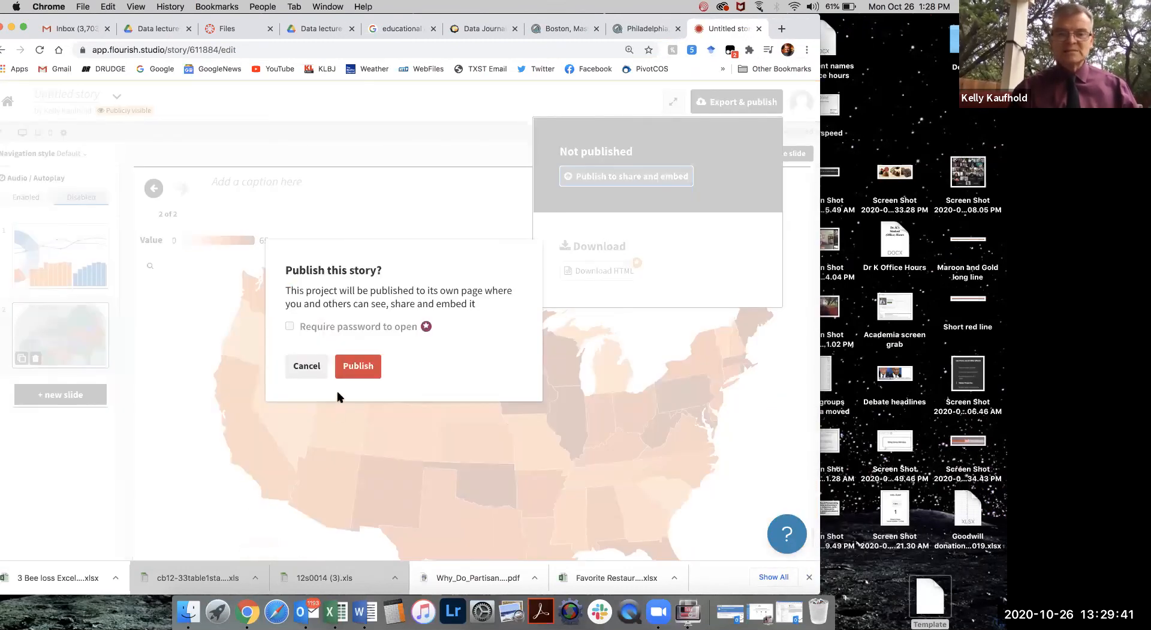
{"action": "left_click", "coordinate": [360, 369]}
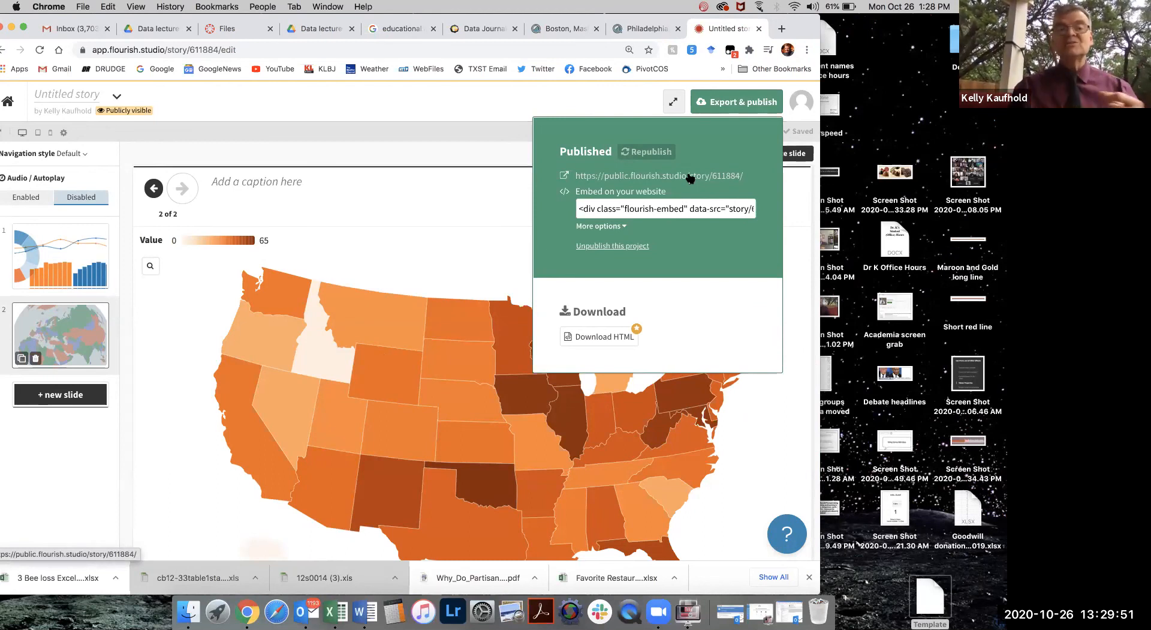
{"action": "left_click", "coordinate": [454, 242]}
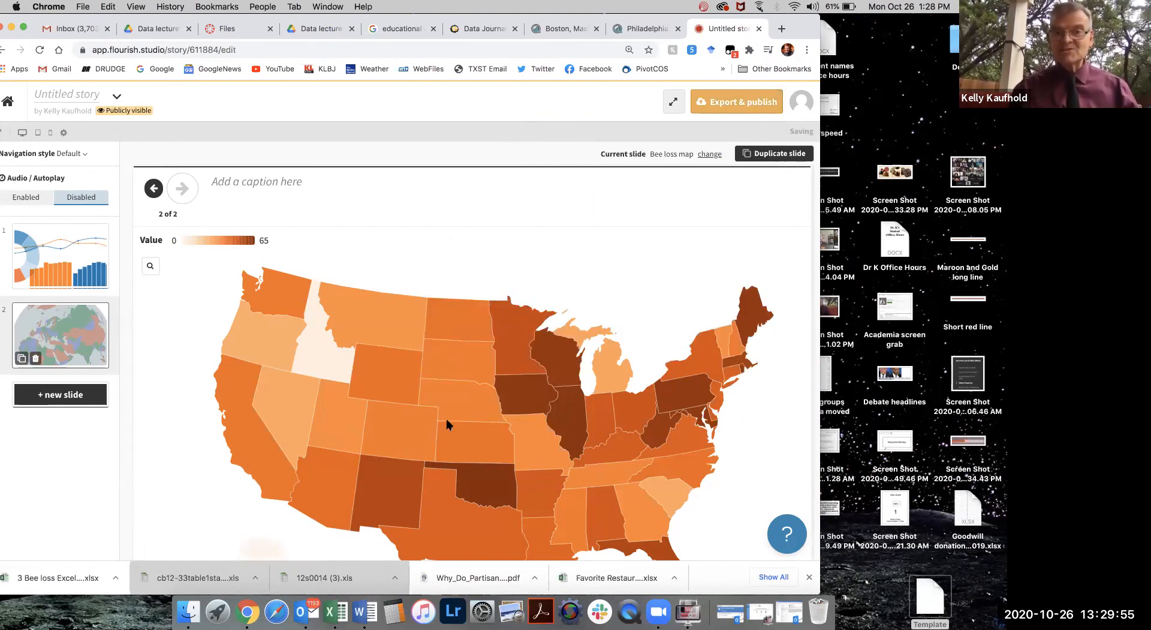
- Inspect Wyoming's popup on the map slide, then return to the bar chart slide and inspect a state's bar popup
{"action": "mouse_move", "coordinate": [382, 376]}
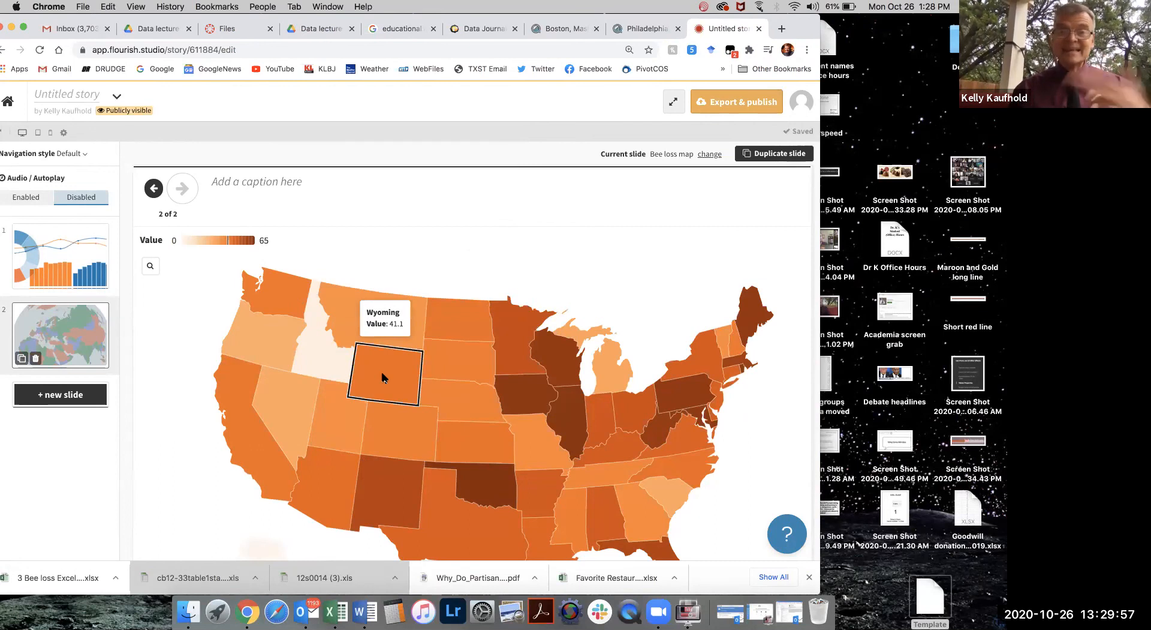
{"action": "left_click", "coordinate": [154, 188]}
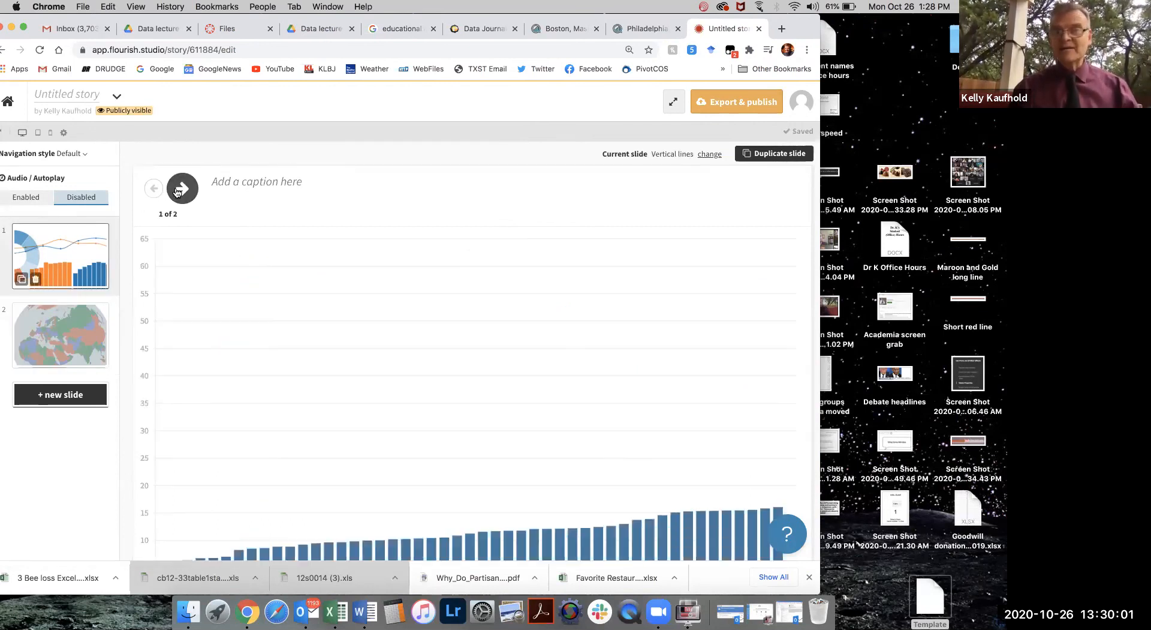
{"action": "mouse_move", "coordinate": [483, 437]}
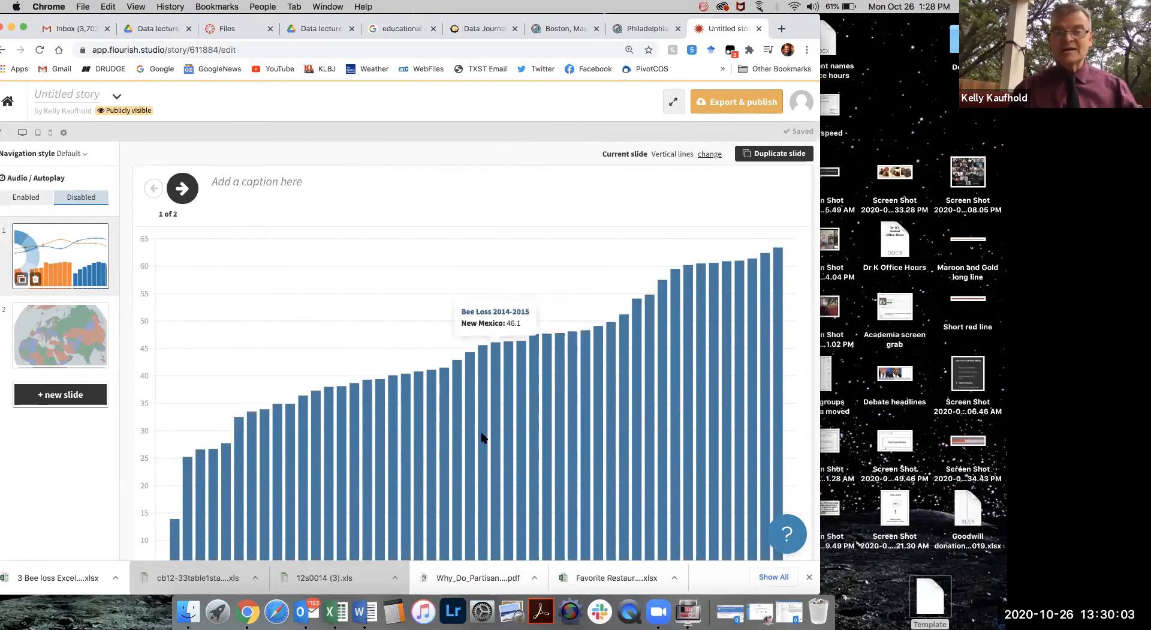